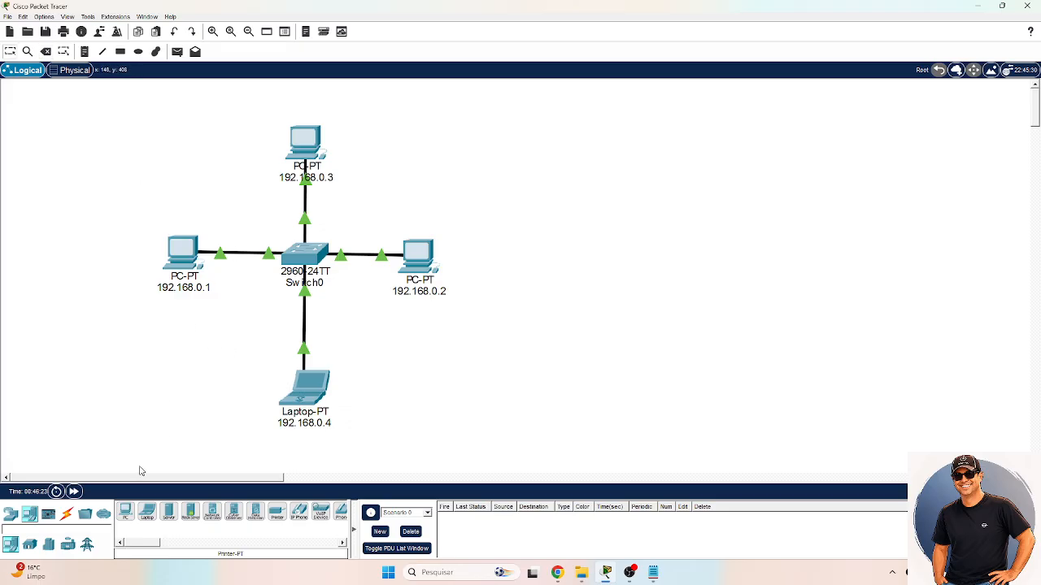
- Add a laptop above the 192.168.0.1 PC and label it 192.168.0.5
left_click(148, 517)
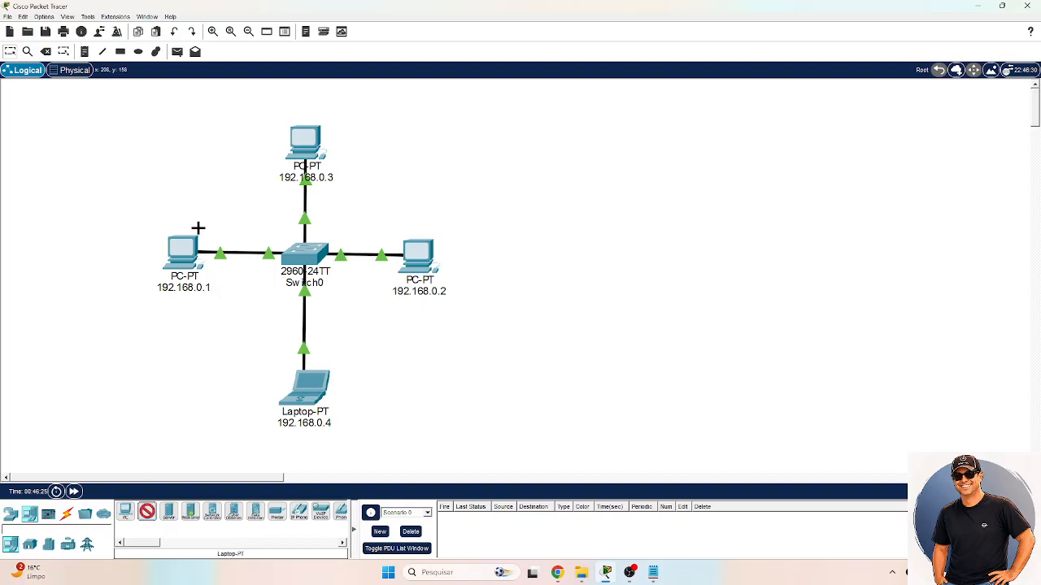
left_click(180, 138)
left_click(203, 182)
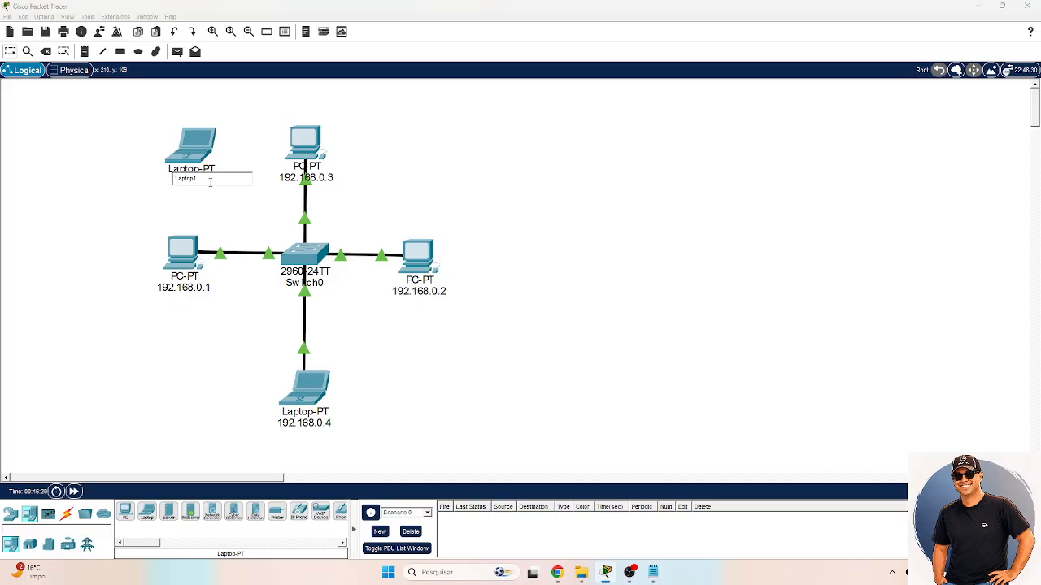
key("BackSpace")
key("BackSpace")
key("BackSpace")
key("BackSpace")
key("BackSpace")
key("BackSpace")
type("192.168.0.5")
key("Return")
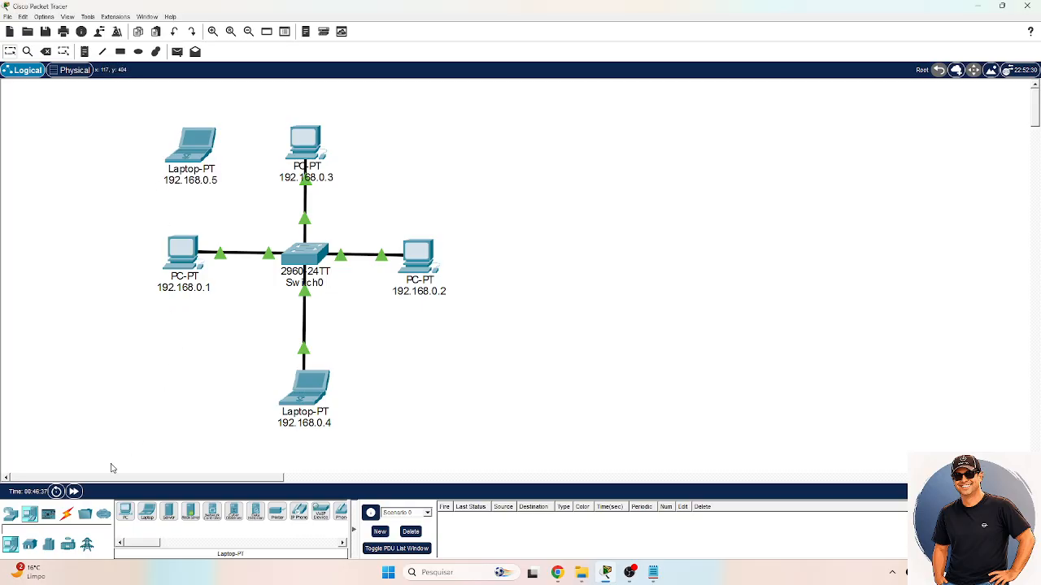
- Connect the 192.168.0.5 laptop's FastEthernet0 to Switch0's FastEthernet0/5 with a copper straight-through cable, and shift the laptop slightly
left_click(66, 514)
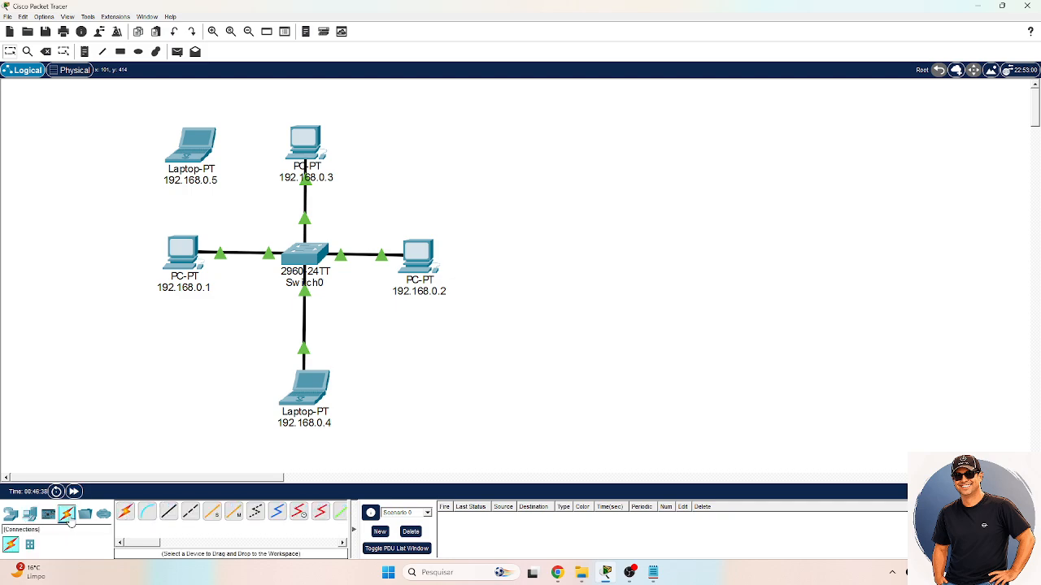
left_click(190, 510)
left_click(201, 150)
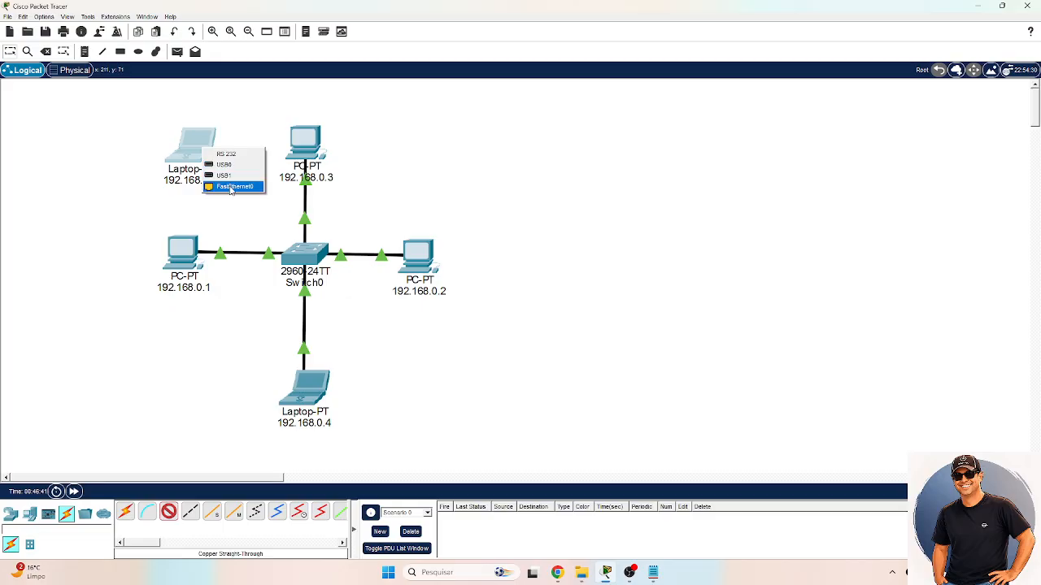
left_click(231, 187)
left_click(300, 254)
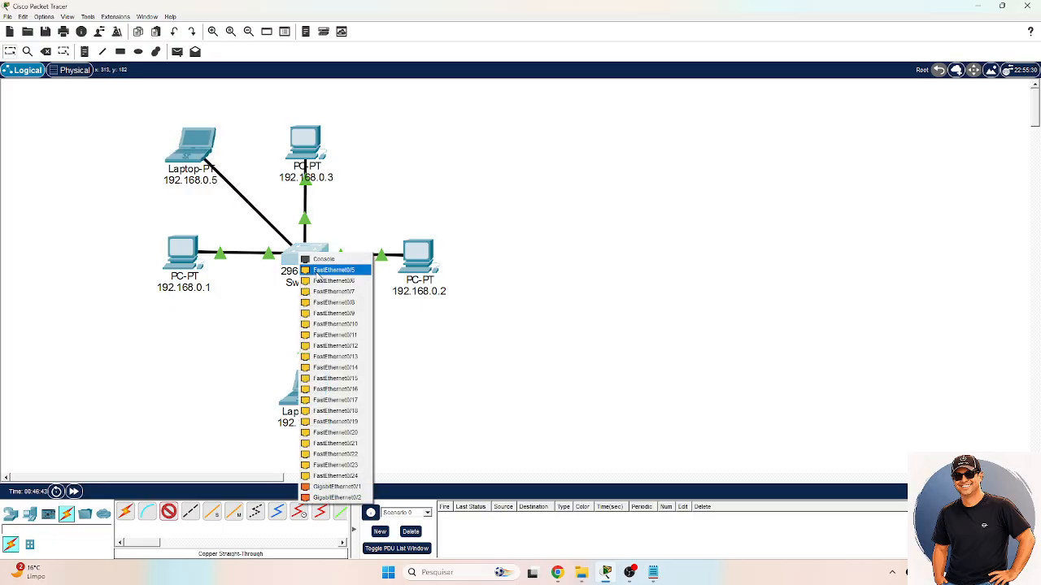
left_click(318, 272)
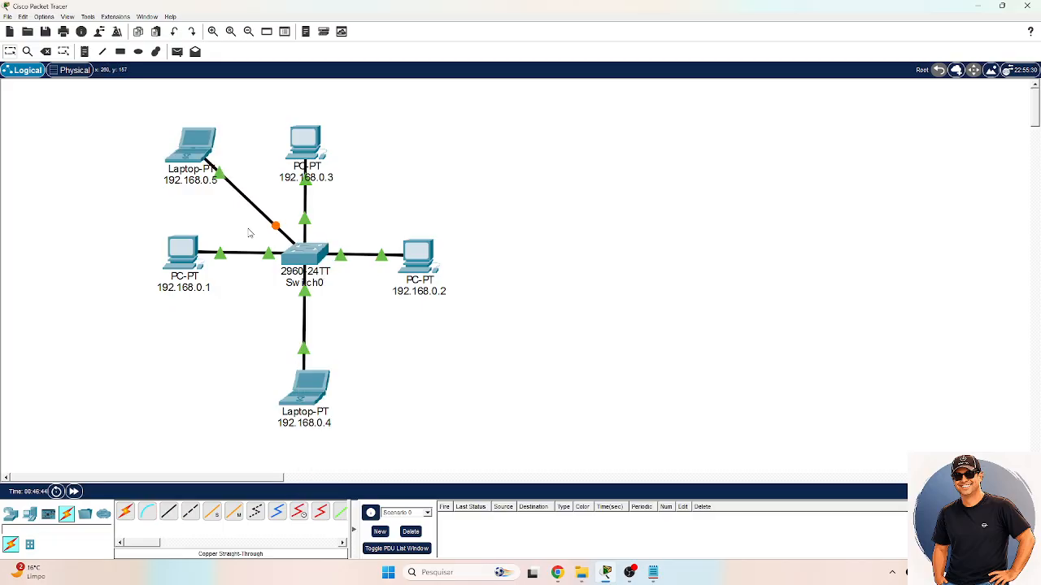
left_click_drag(197, 156, 188, 153)
- Give the new laptop's FastEthernet0 the static IPv4 address 192.168.0.5 with subnet mask 255.255.255.0
left_click(188, 153)
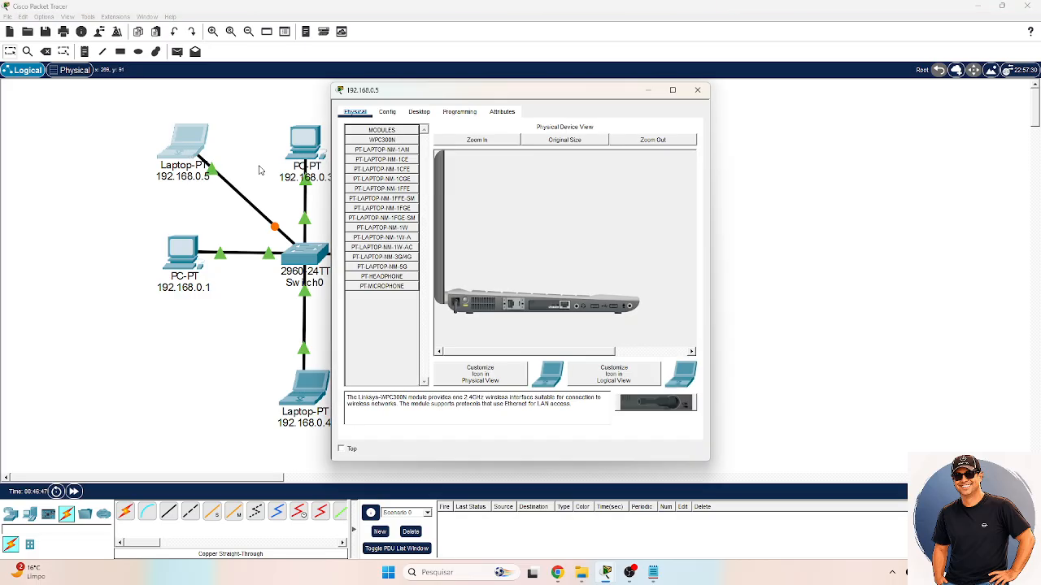
left_click(387, 111)
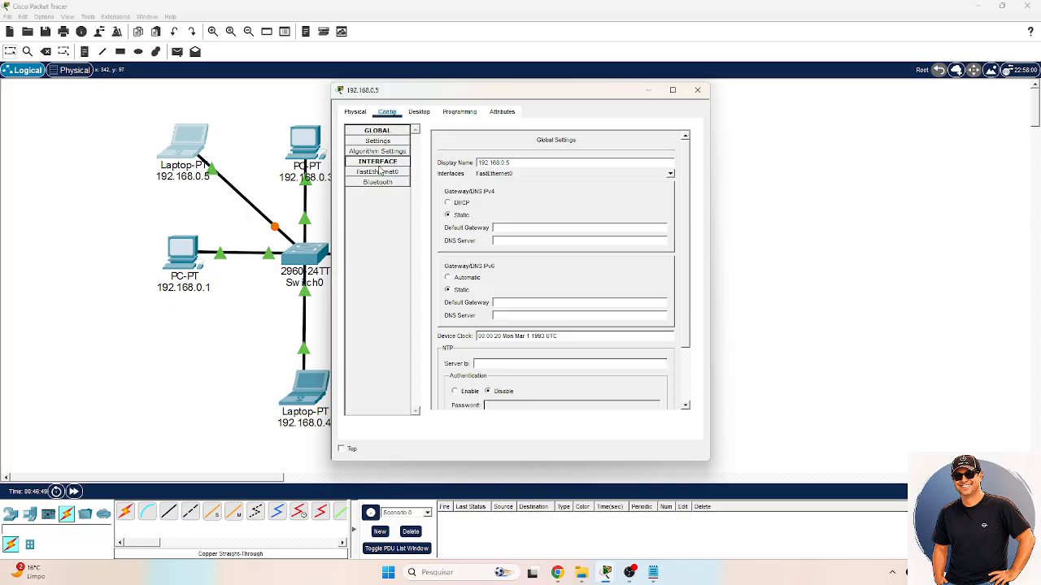
left_click(378, 171)
left_click(565, 223)
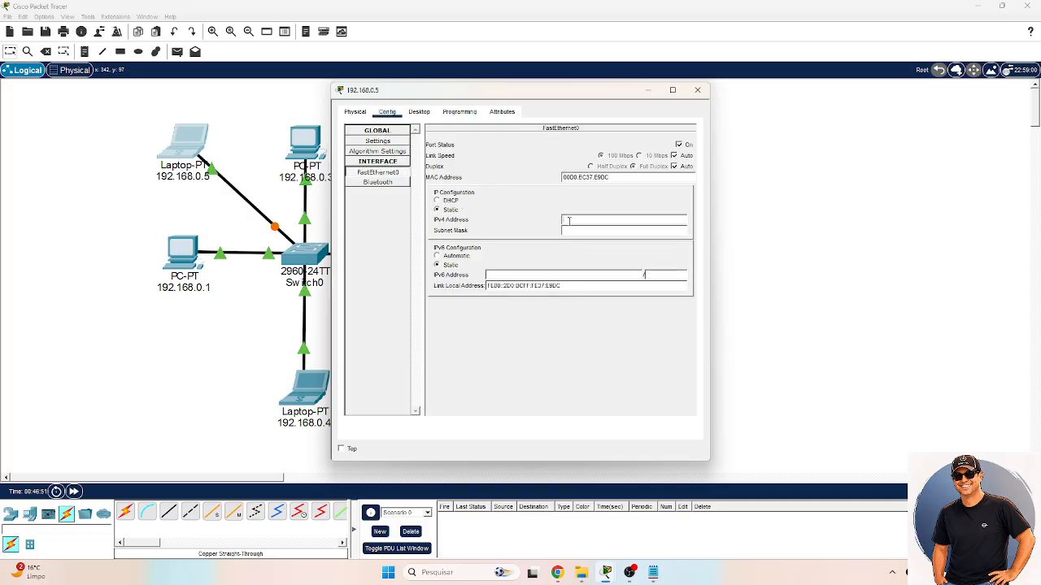
type("192.168.0.5")
left_click(561, 230)
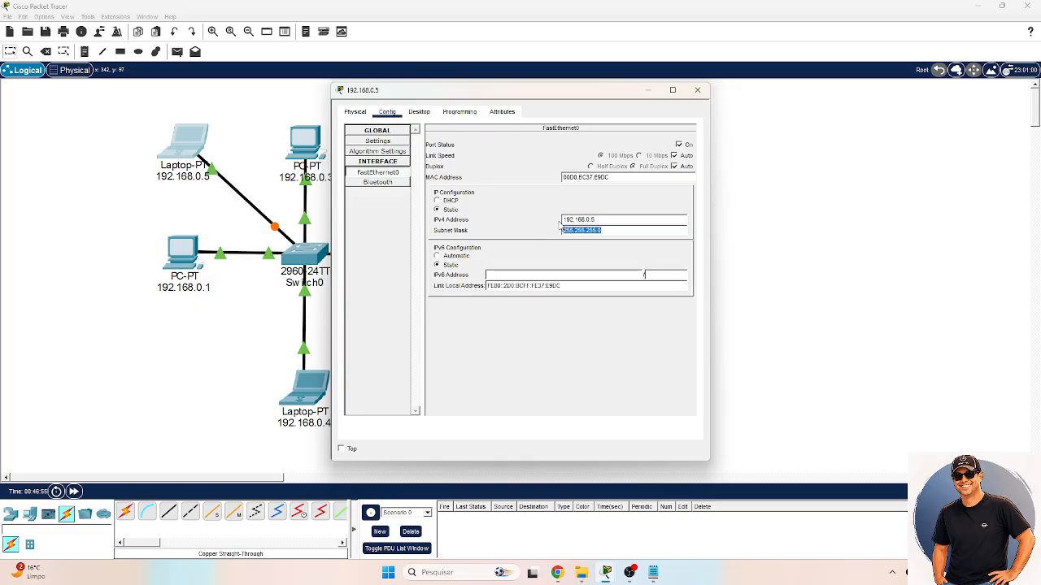
left_click(696, 89)
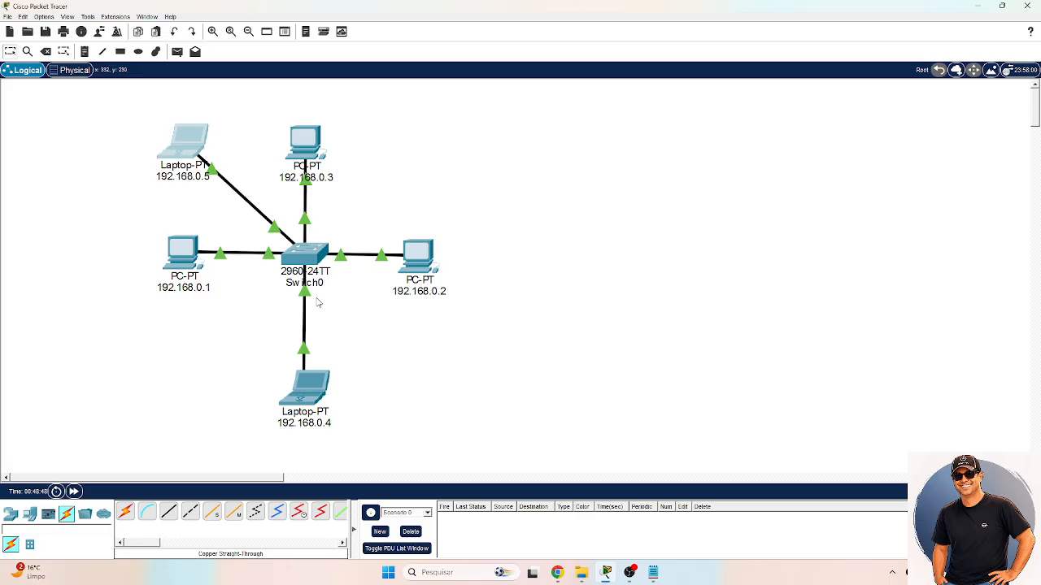
- Place a second 2960 switch in the empty area to the right of the existing network
left_click(10, 513)
left_click(31, 545)
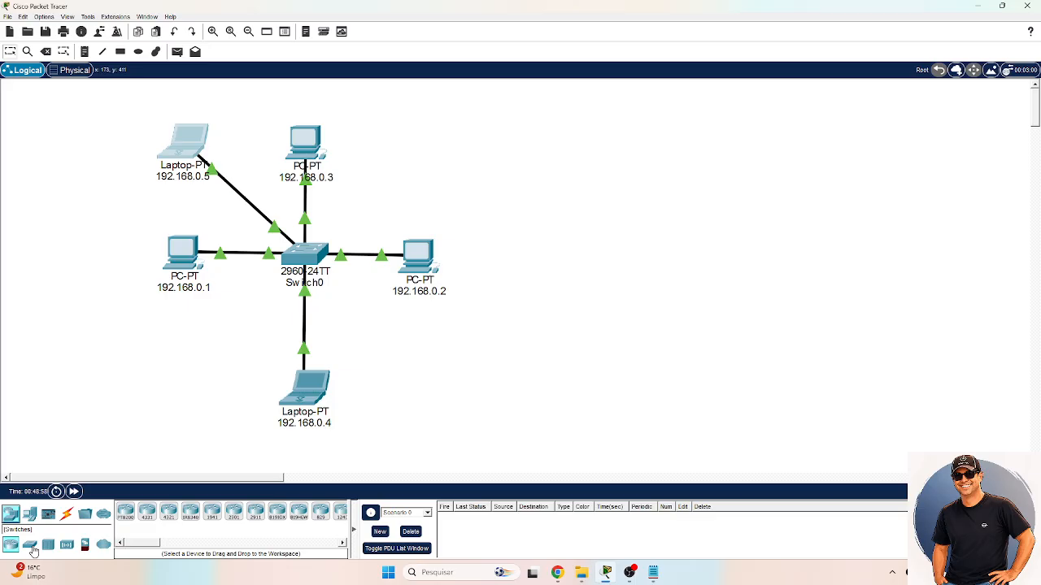
left_click(321, 512)
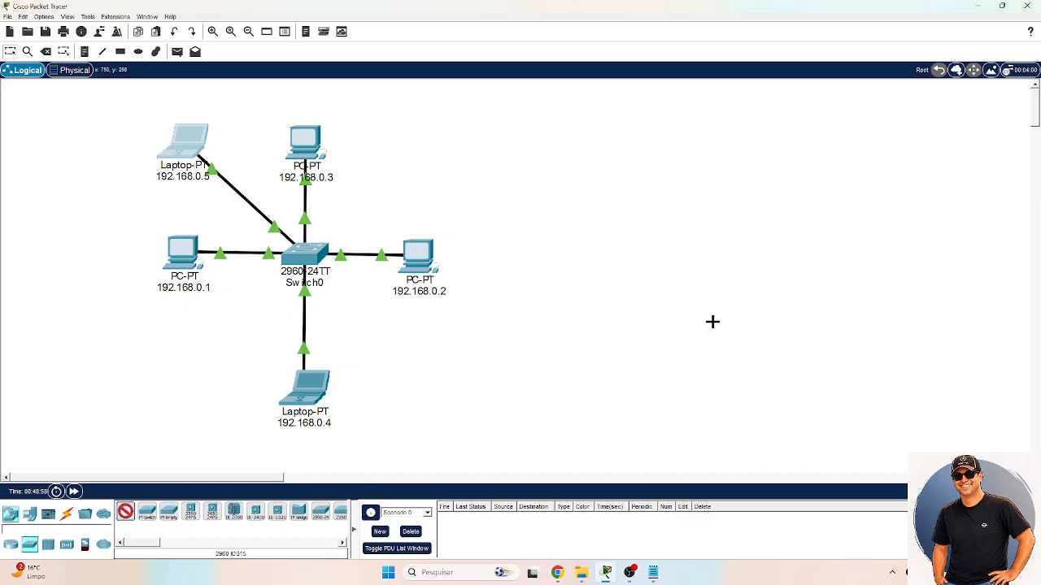
left_click(710, 260)
left_click_drag(713, 266, 716, 267)
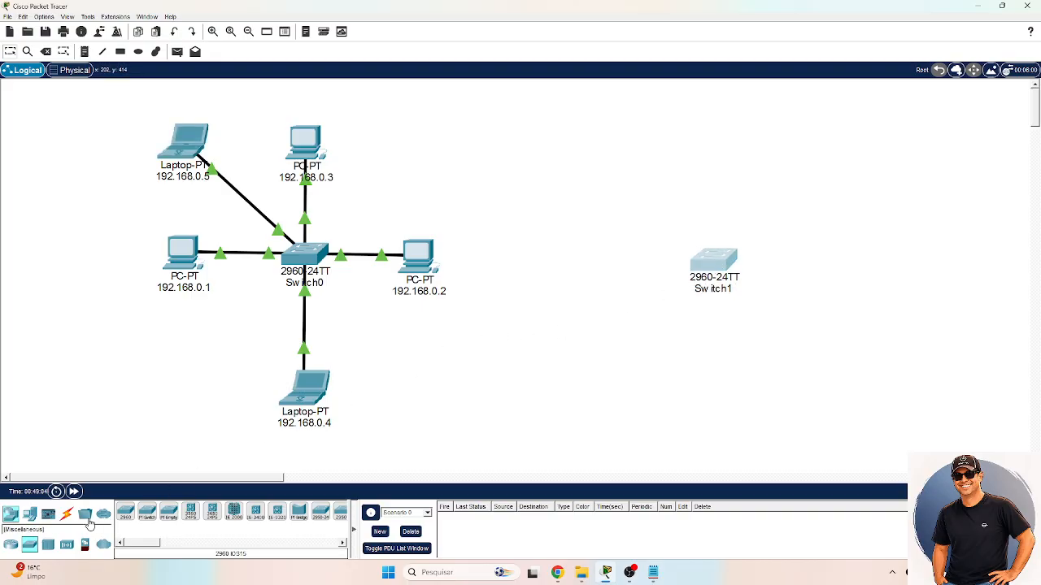
- Place three PCs around Switch1, one on each side and one above it
left_click(29, 514)
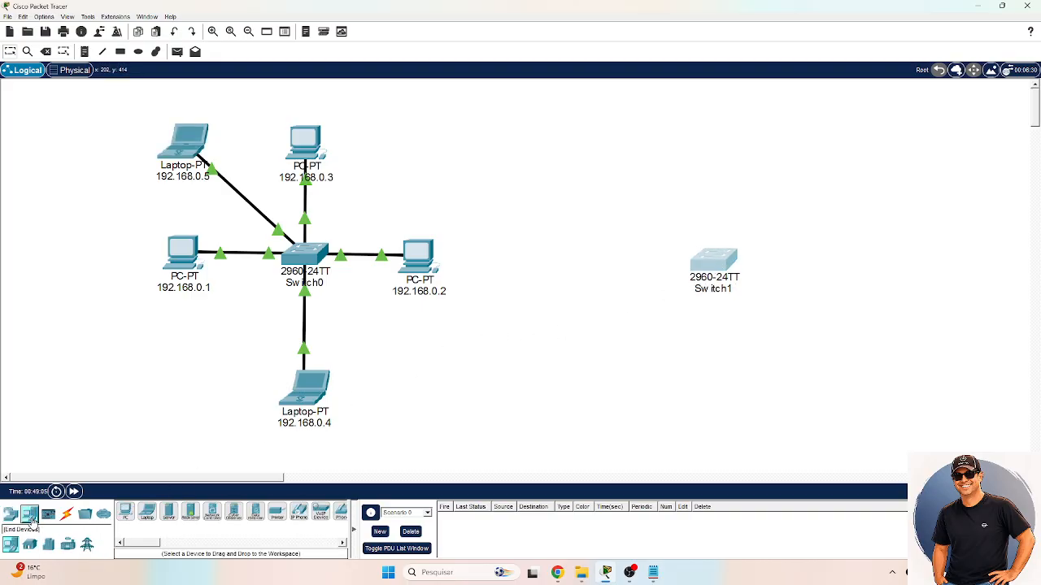
left_click(125, 511)
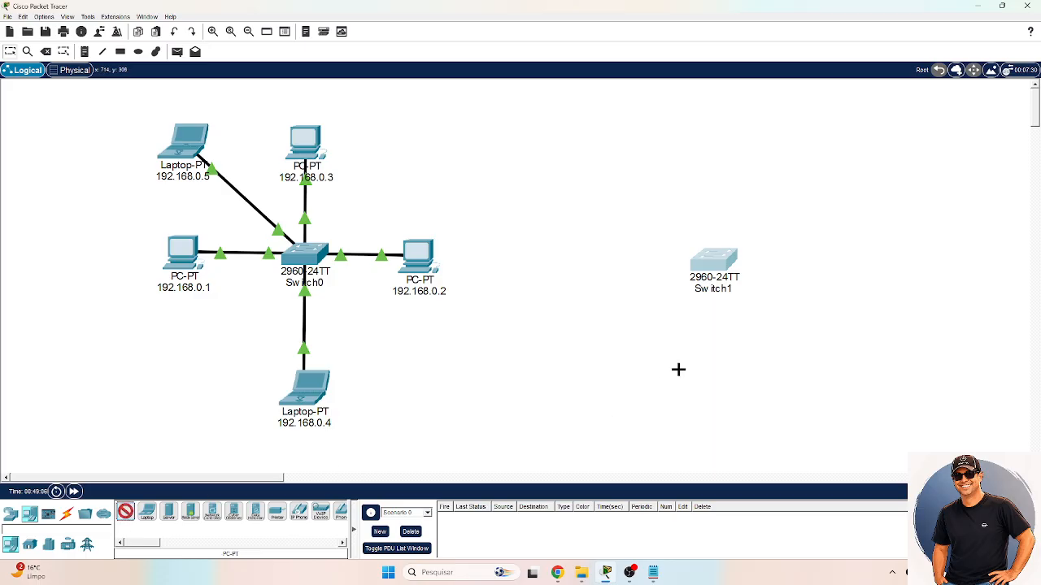
left_click(603, 260)
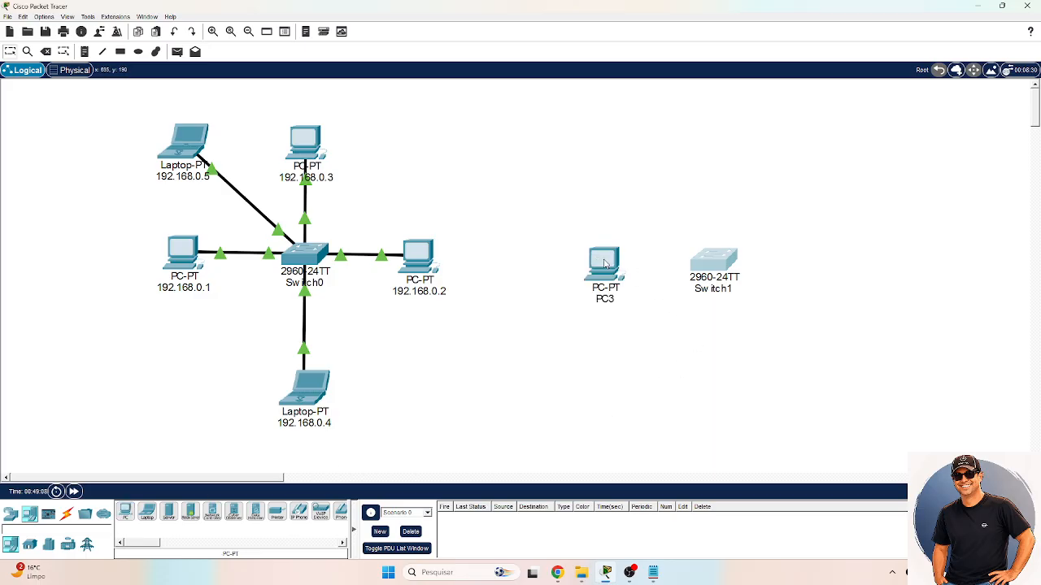
left_click(125, 511)
left_click(839, 265)
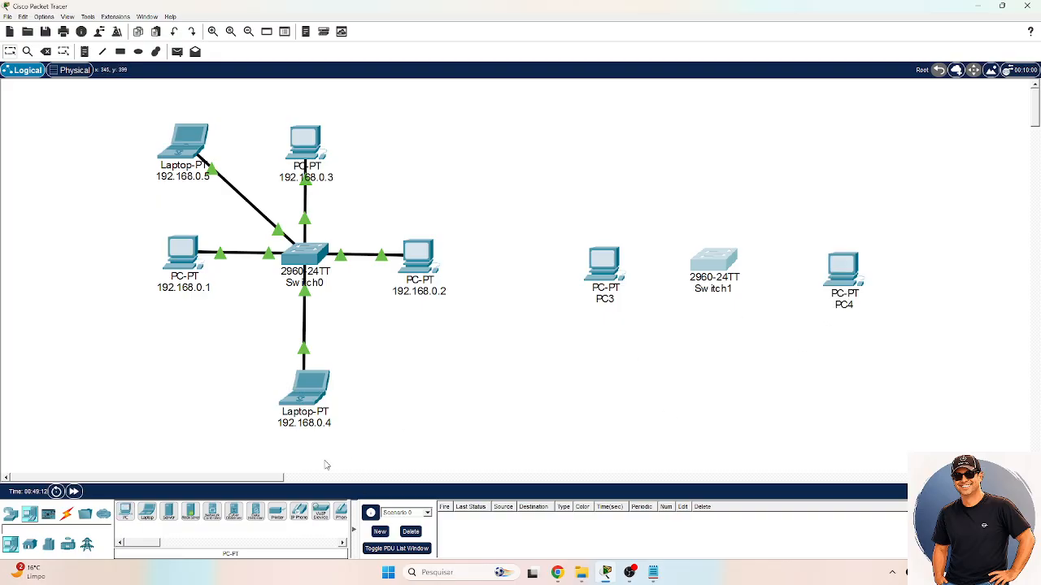
left_click(126, 510)
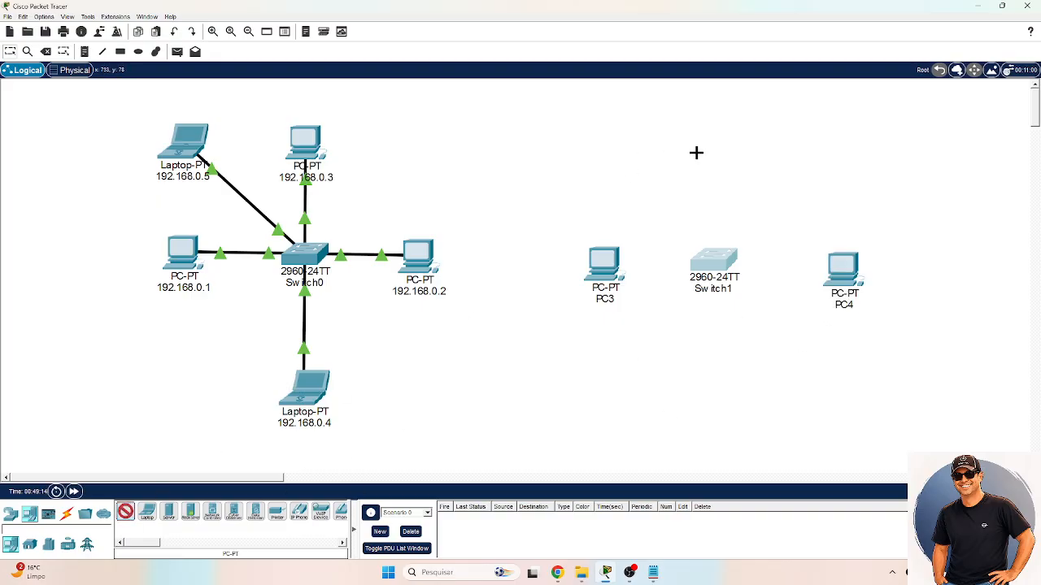
left_click(704, 144)
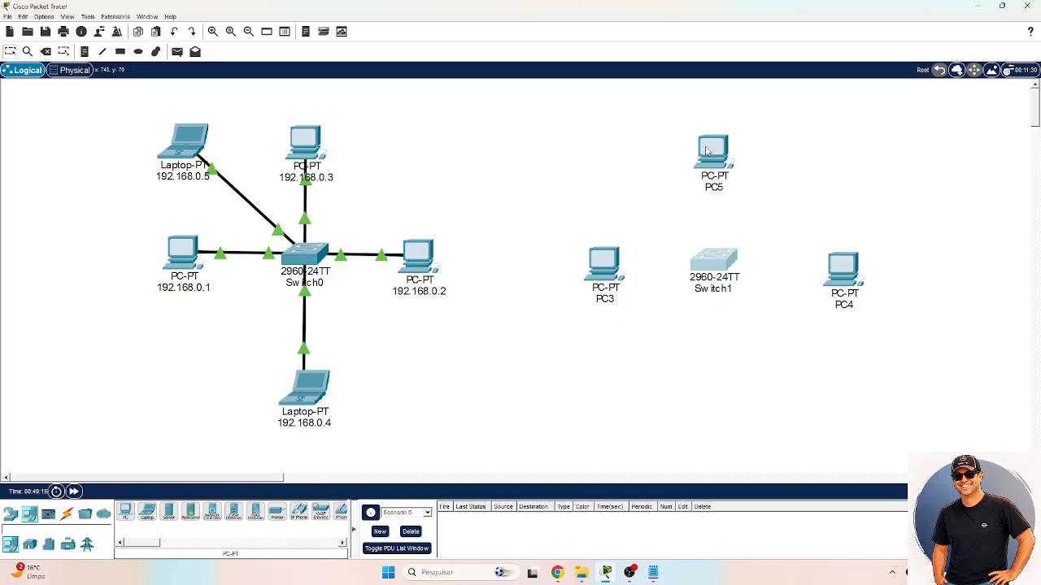
- Add a laptop above PC3 and a fourth PC aligned below Switch1
left_click(147, 512)
left_click(591, 155)
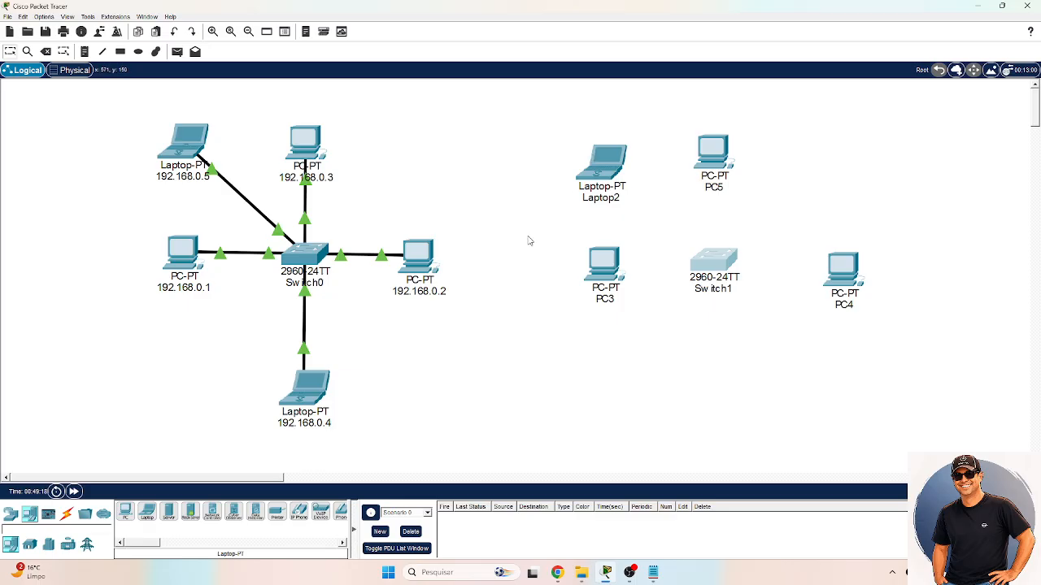
left_click(126, 511)
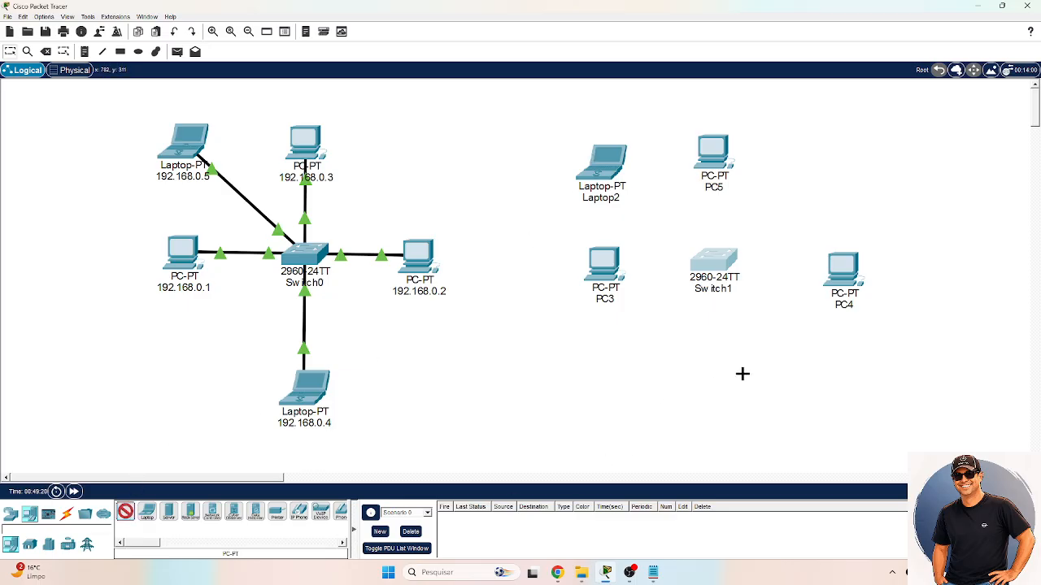
left_click(719, 382)
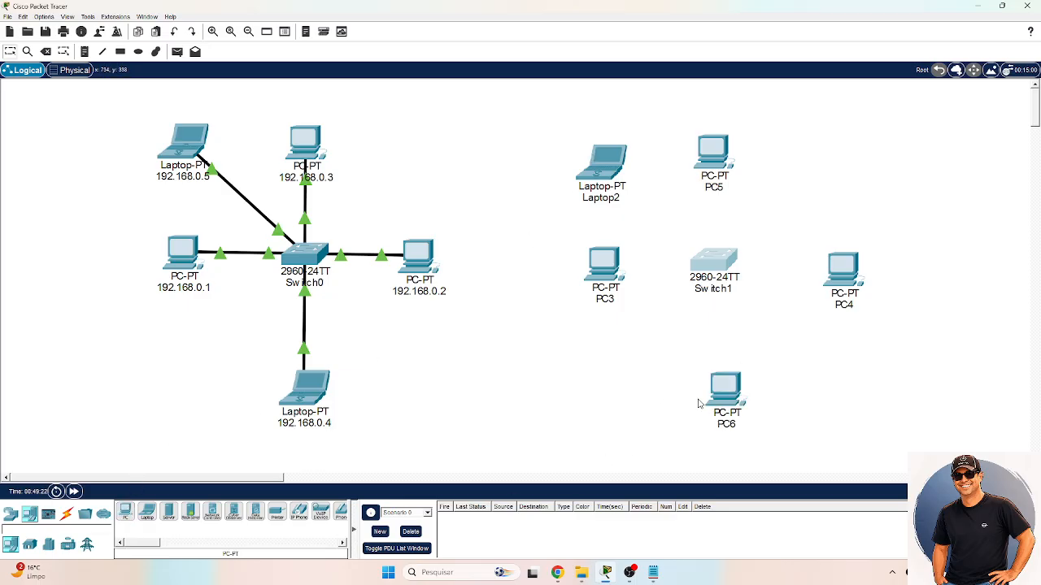
left_click_drag(718, 396, 712, 387)
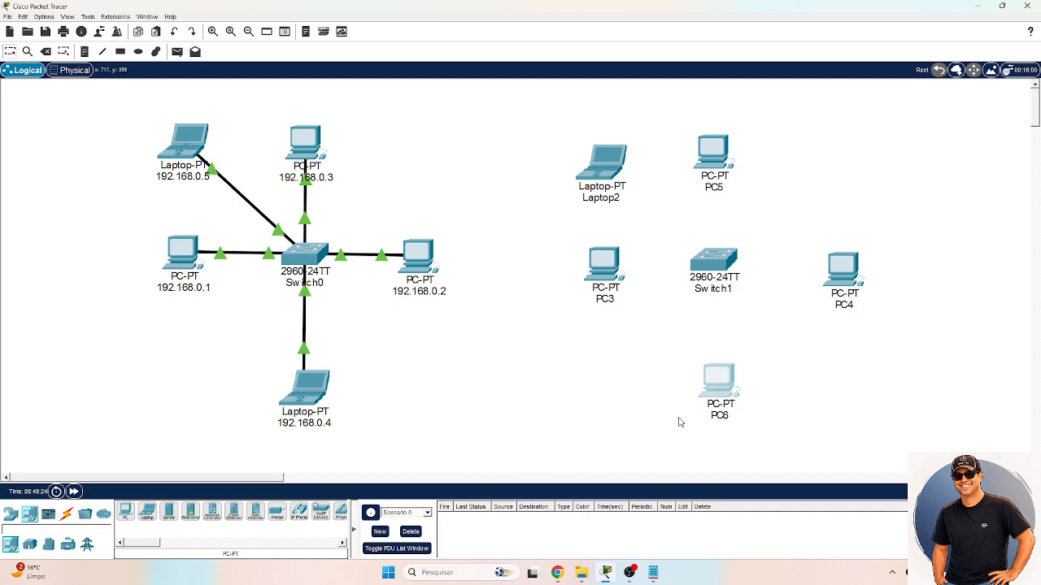
- Connect Laptop2's FastEthernet0 to Switch1's FastEthernet0/1 with a copper straight-through cable
left_click(66, 513)
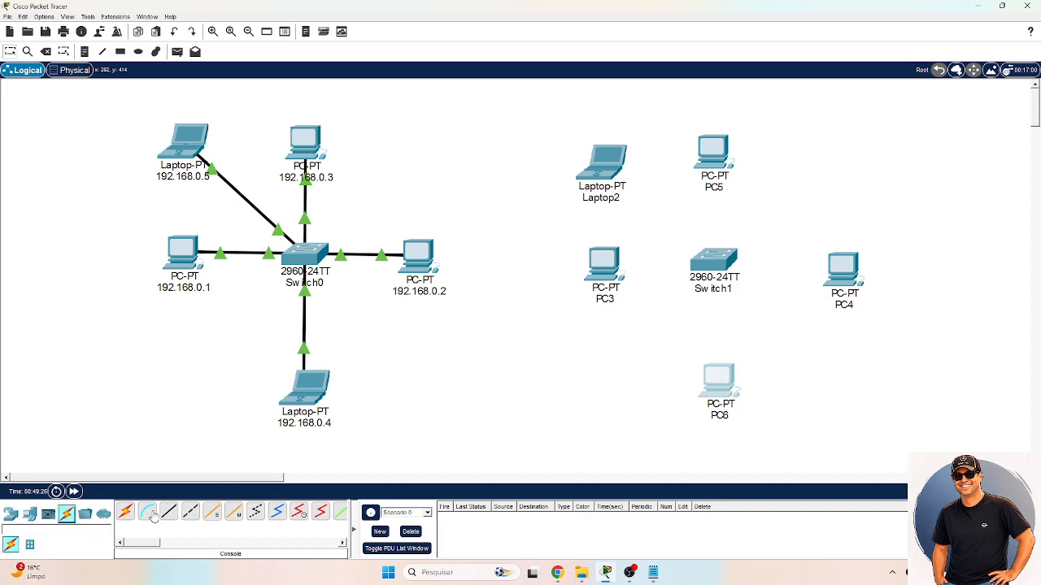
left_click(167, 512)
left_click(614, 173)
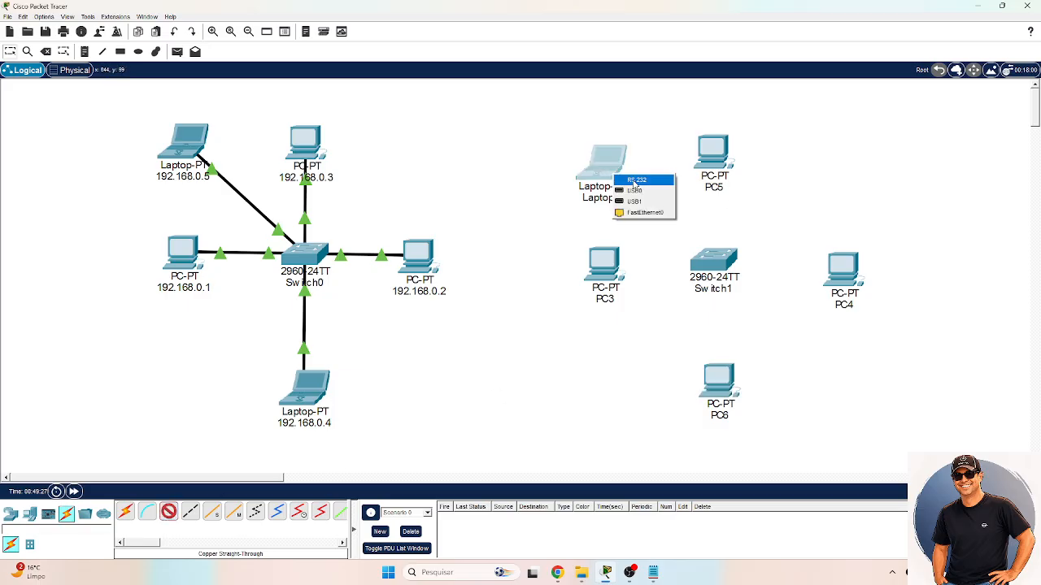
left_click(643, 212)
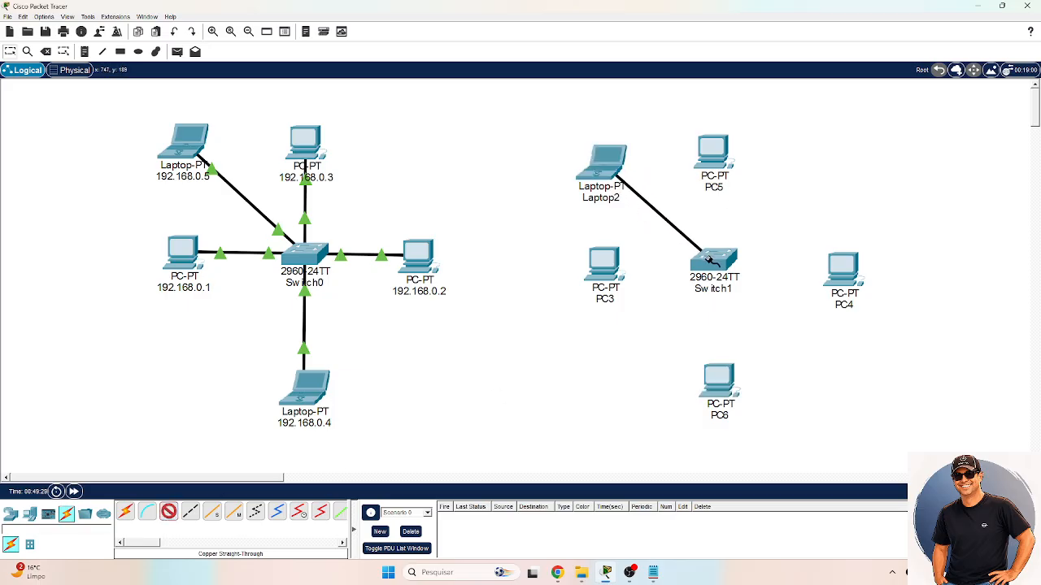
left_click(710, 260)
left_click(726, 277)
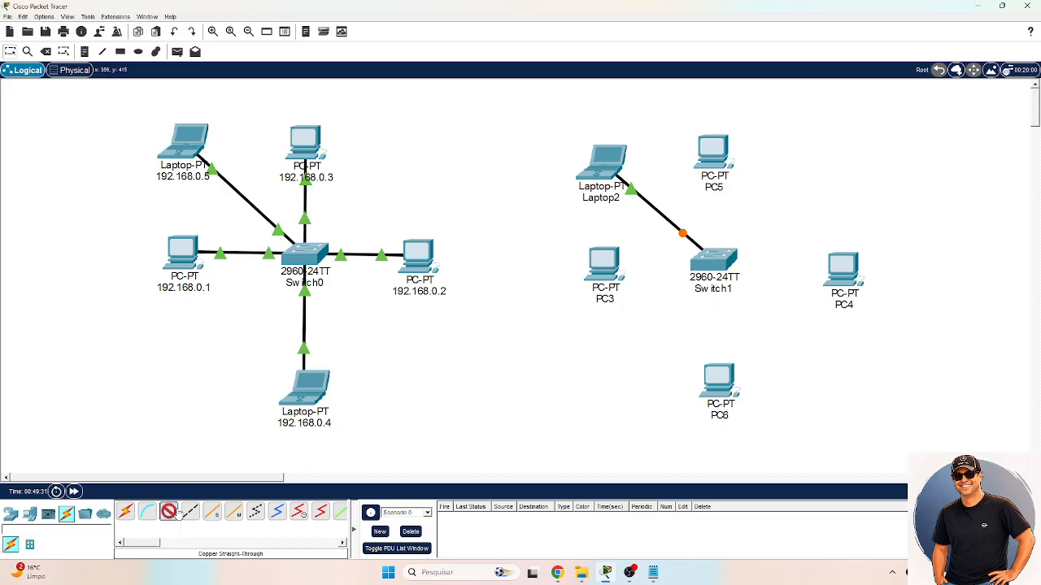
- Connect PC5's FastEthernet0 to Switch1's FastEthernet0/2 with a copper straight-through cable
left_click(713, 155)
left_click(732, 200)
left_click(711, 257)
left_click(724, 282)
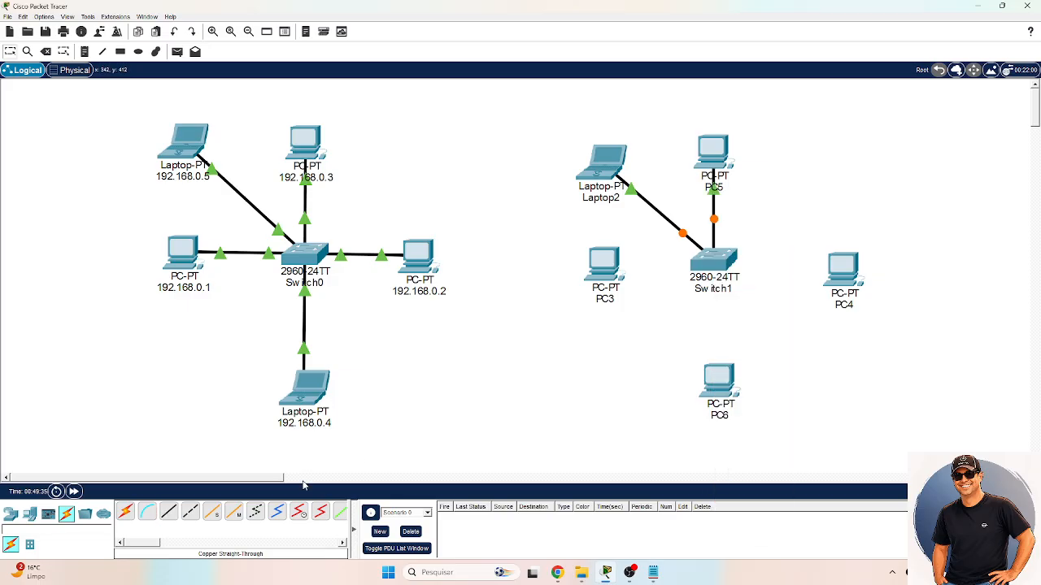
- Connect PC4's FastEthernet0 to Switch1's FastEthernet0/3 with a copper straight-through cable, and align PC4 level with the switch
left_click(168, 512)
left_click(841, 267)
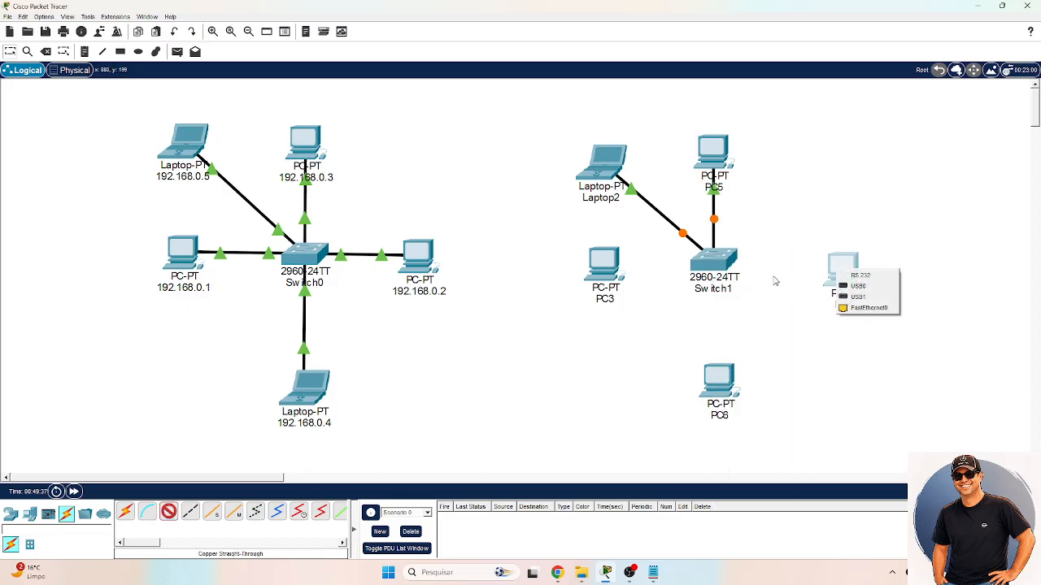
left_click(853, 307)
left_click(726, 260)
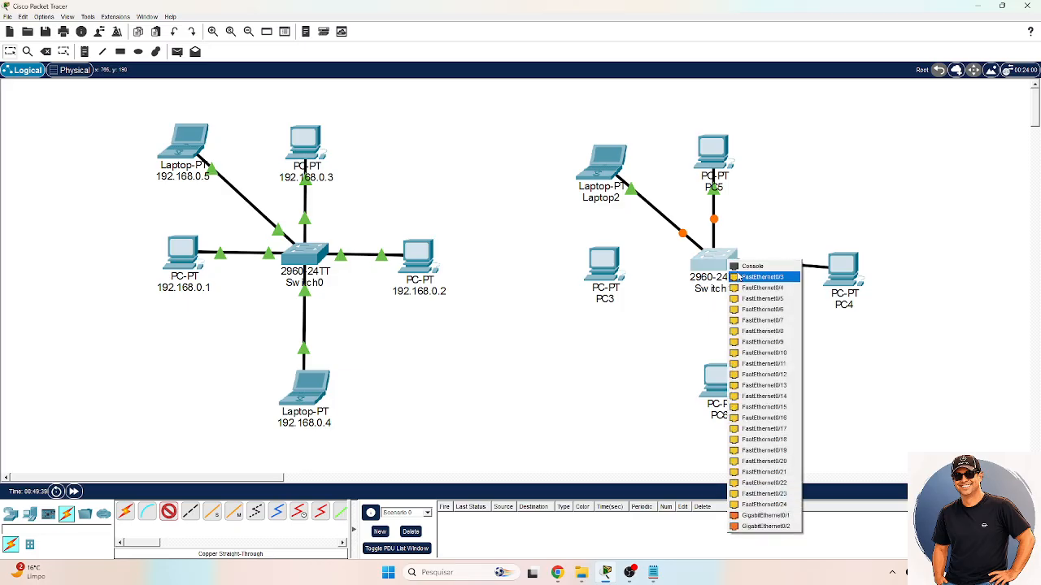
left_click(762, 277)
left_click(843, 264)
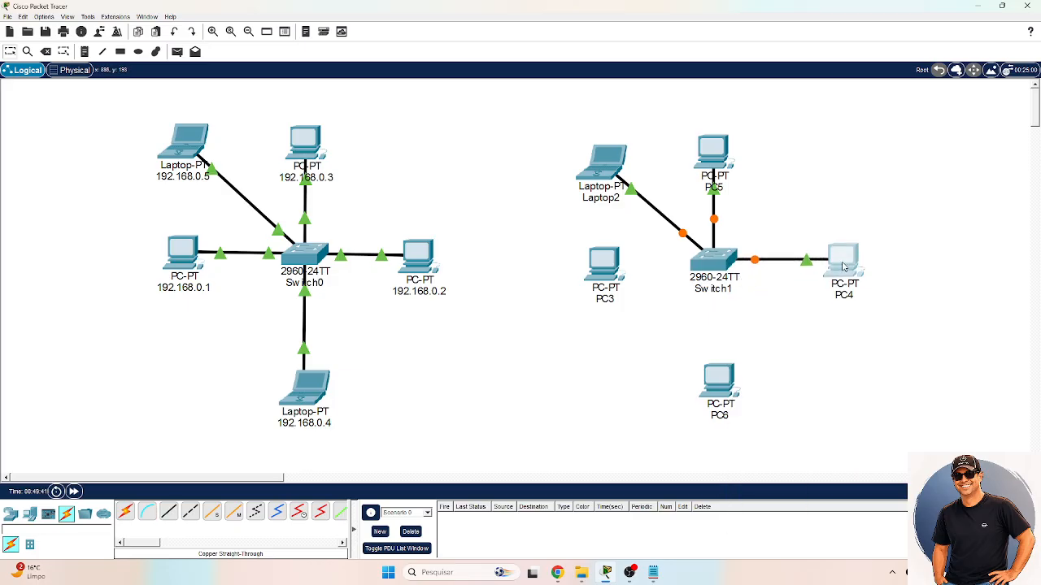
- Connect PC3's FastEthernet0 to a free FastEthernet port on Switch1 with a copper straight-through cable
left_click(169, 510)
left_click(610, 275)
left_click(642, 310)
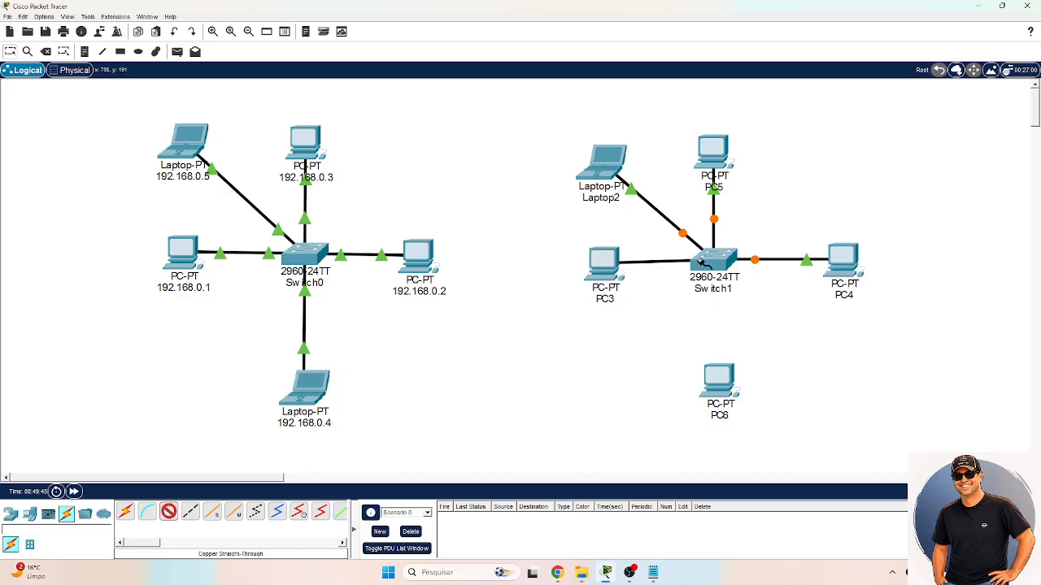
left_click(709, 270)
left_click(728, 278)
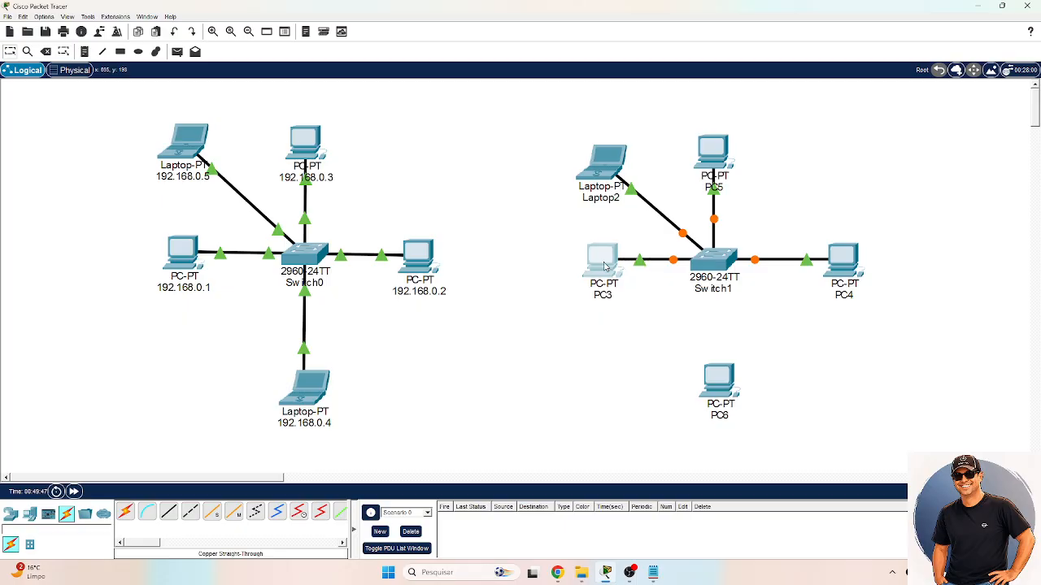
- Connect PC6's FastEthernet0 to a free FastEthernet port on Switch1 with a copper straight-through cable, and fast-forward the simulation time
left_click(168, 511)
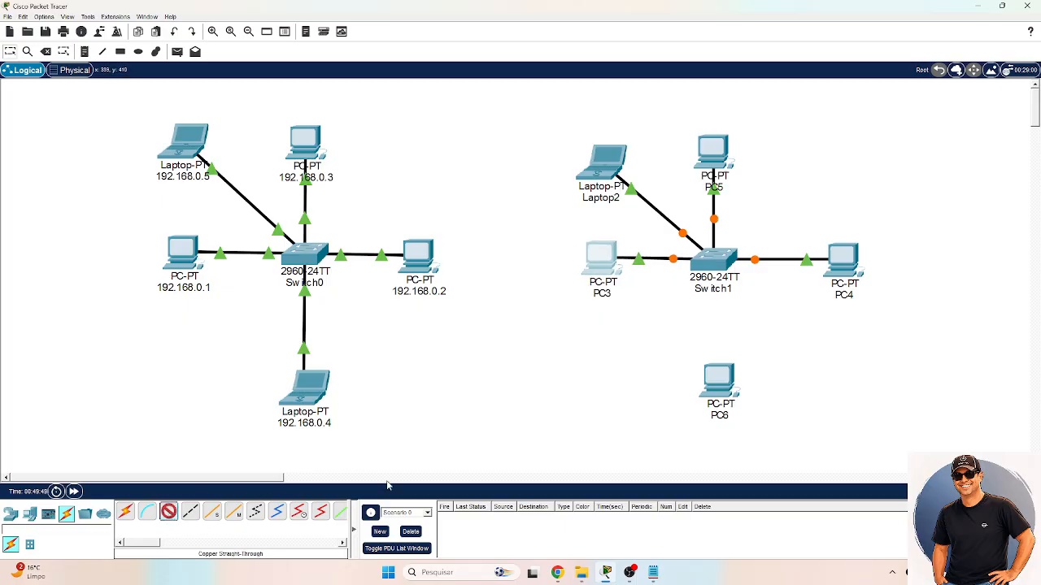
left_click(716, 400)
left_click(748, 428)
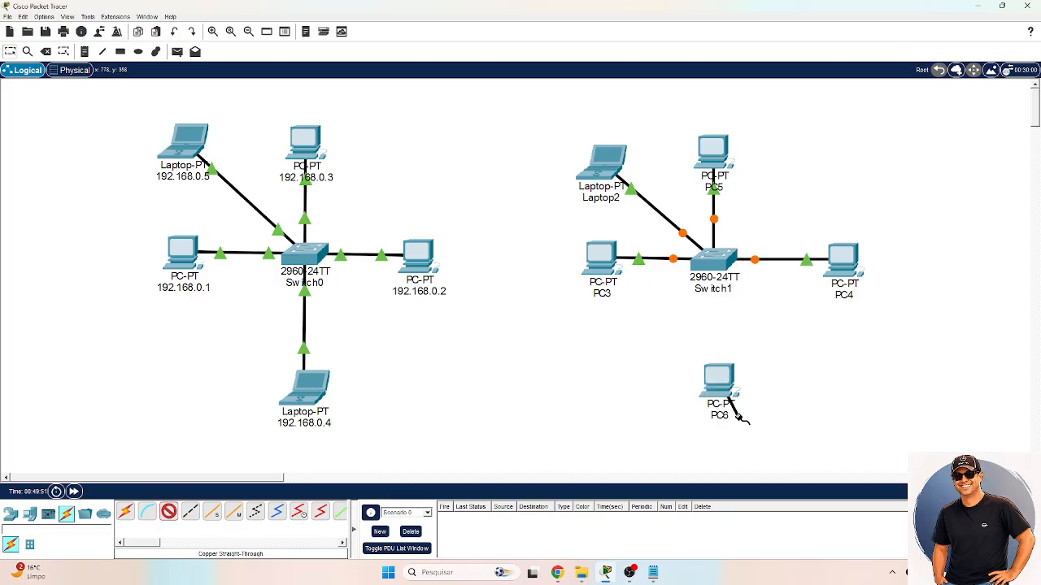
left_click(718, 267)
left_click(740, 277)
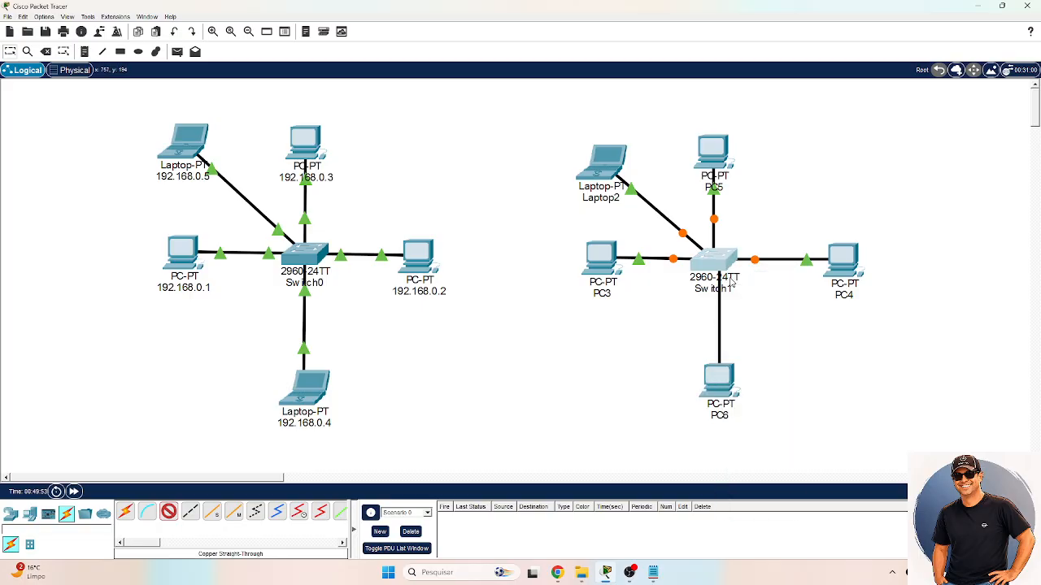
left_click_drag(720, 372, 718, 372)
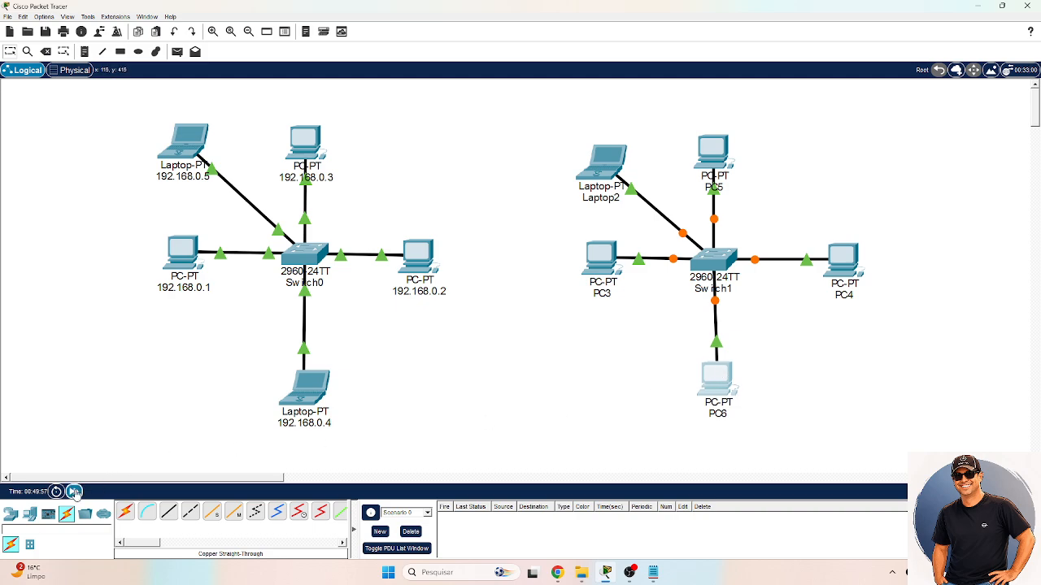
left_click(74, 491)
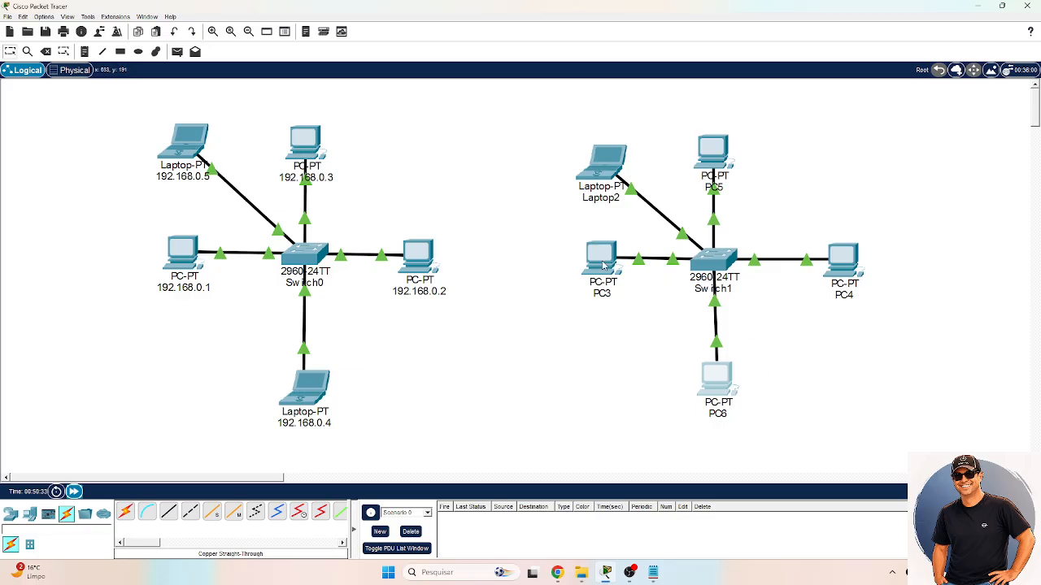
- Run ipconfig in Laptop2's command prompt and examine the IPv4 address of its FastEthernet0 connection
left_click(594, 171)
left_click(424, 114)
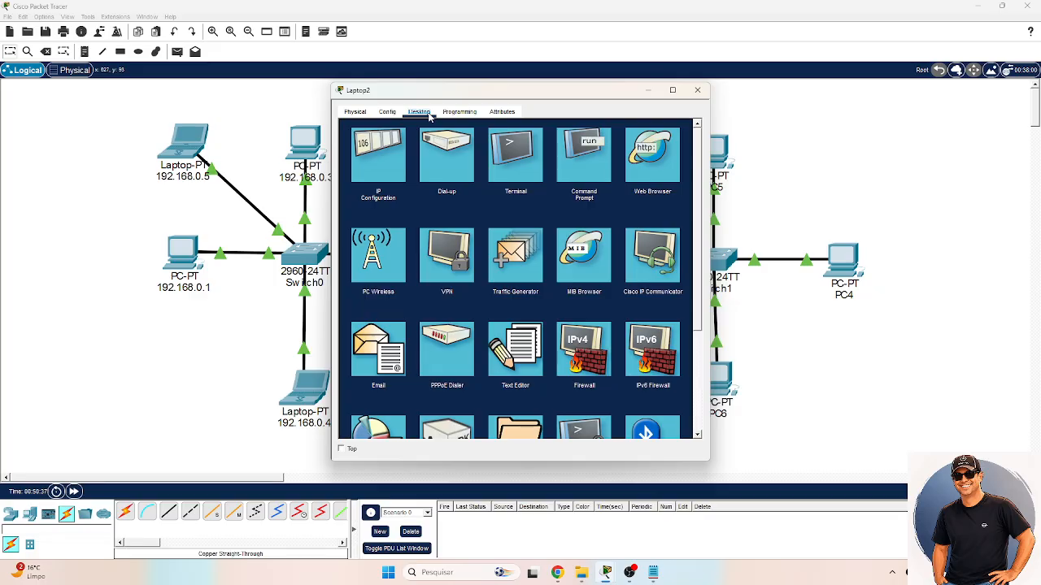
left_click(596, 173)
type("i")
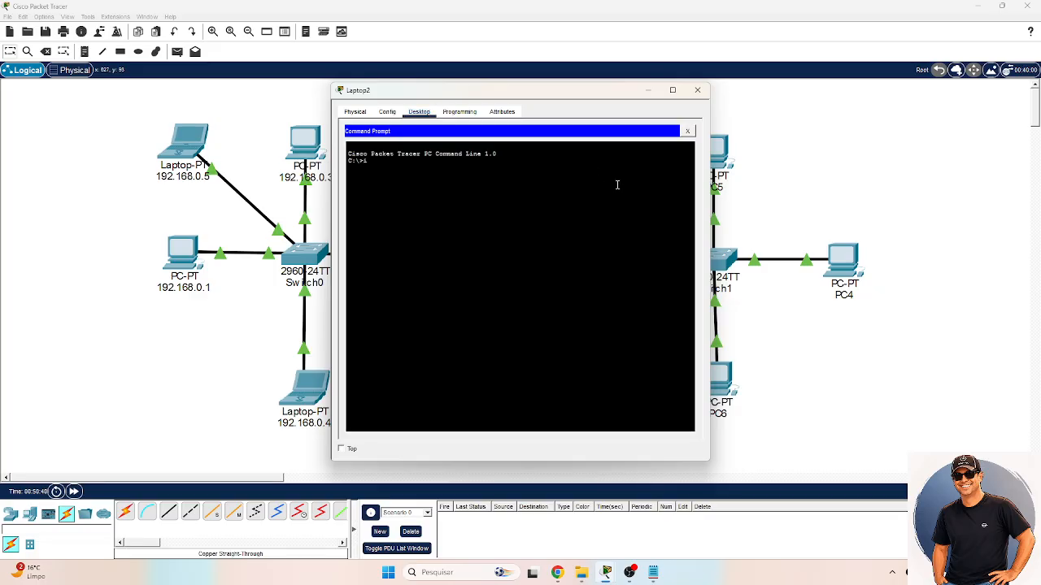
type("pconfig")
key("Return")
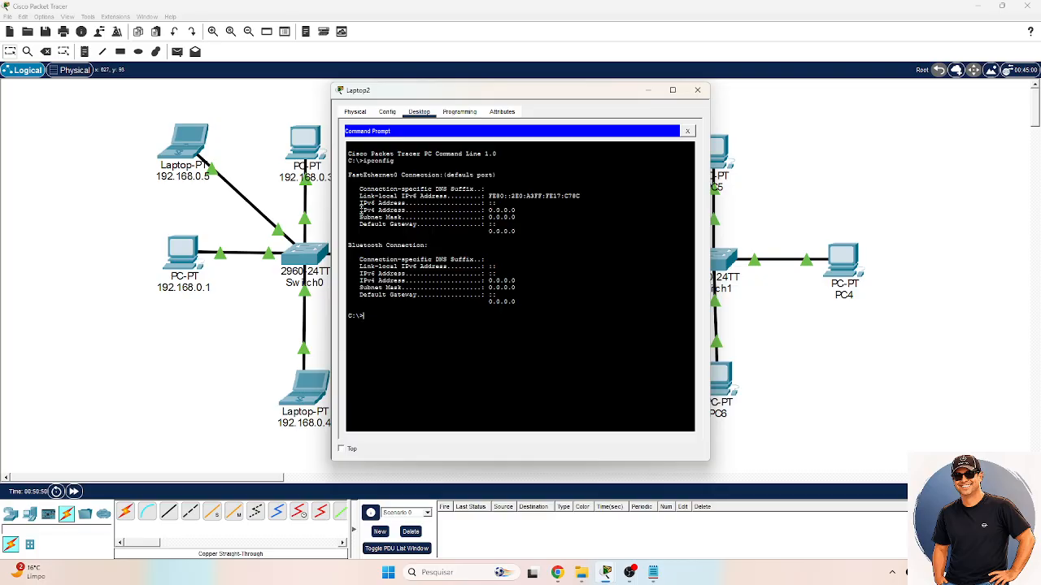
left_click_drag(357, 210, 517, 209)
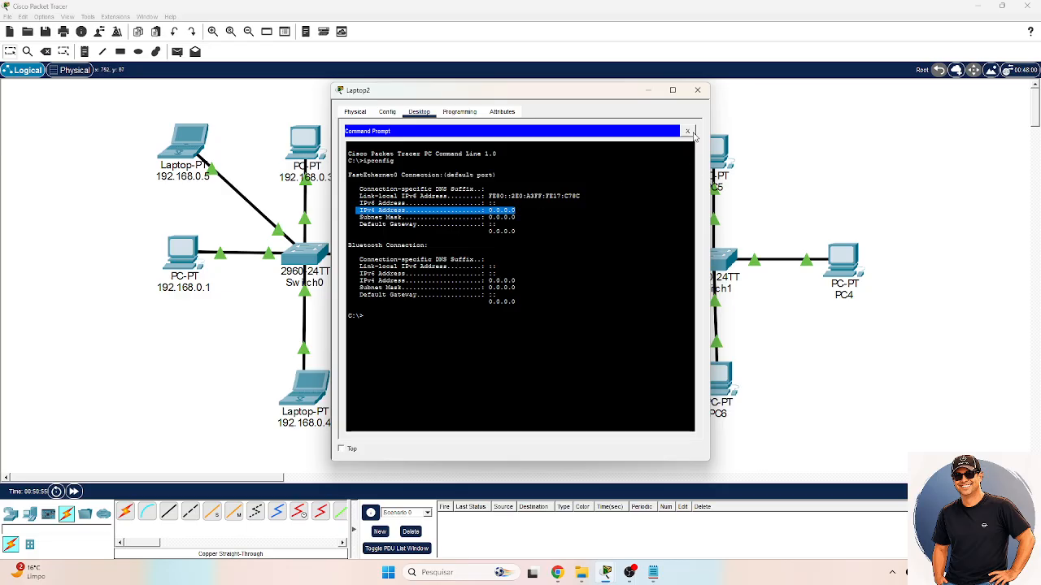
- Examine the IP configuration settings of Laptop2's FastEthernet0 interface, and close the device window
left_click(689, 131)
left_click(388, 113)
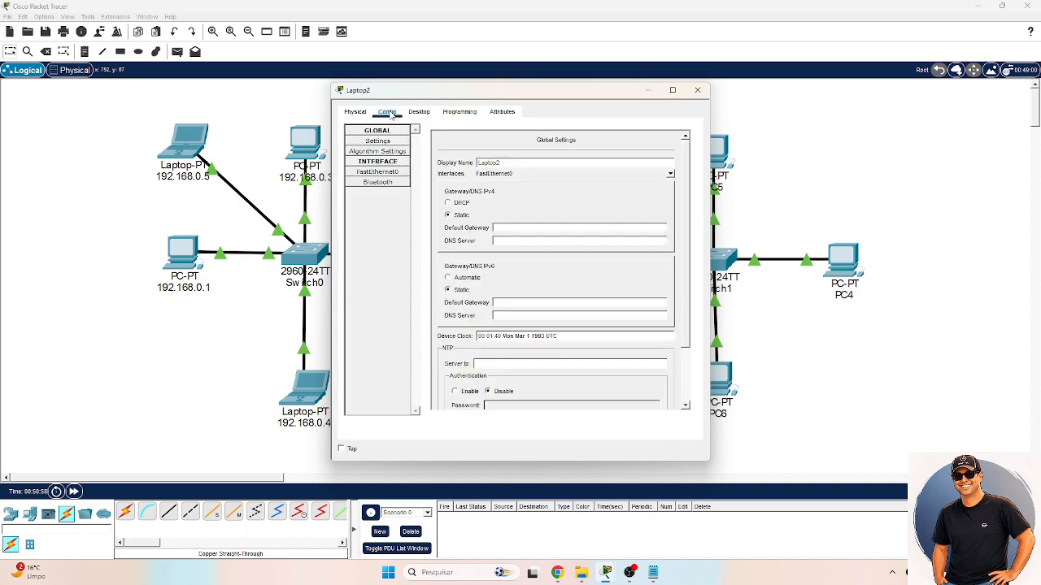
left_click(387, 174)
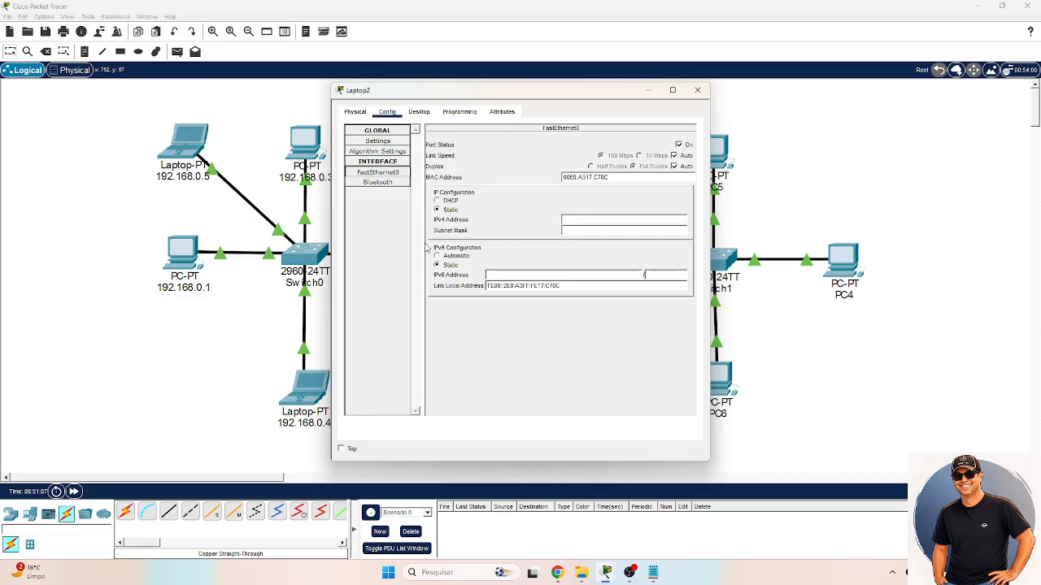
left_click(697, 89)
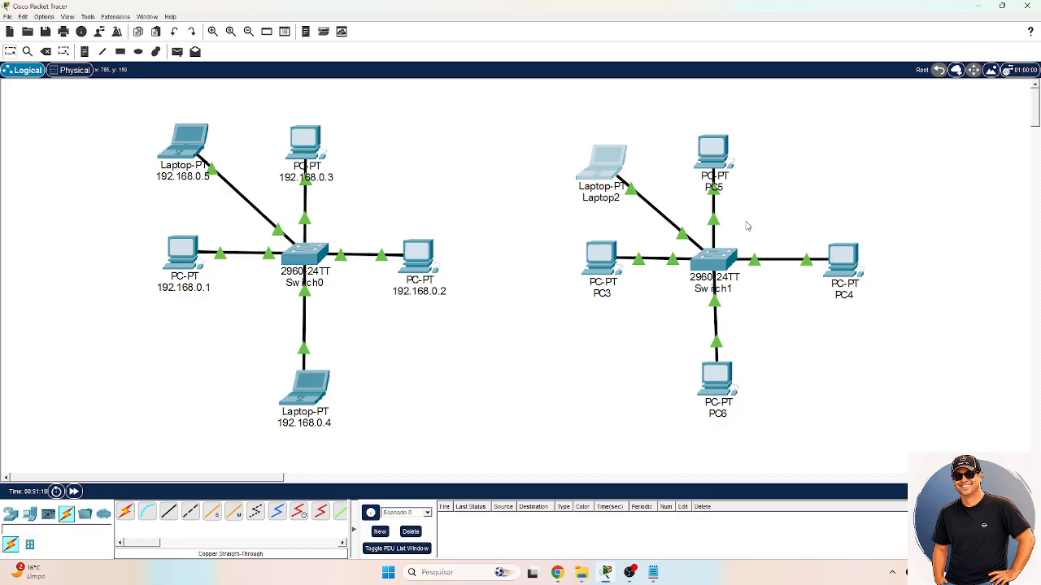
- Add a Server-PT to the workspace above PC4 and rename it Server DHCP
left_click(28, 514)
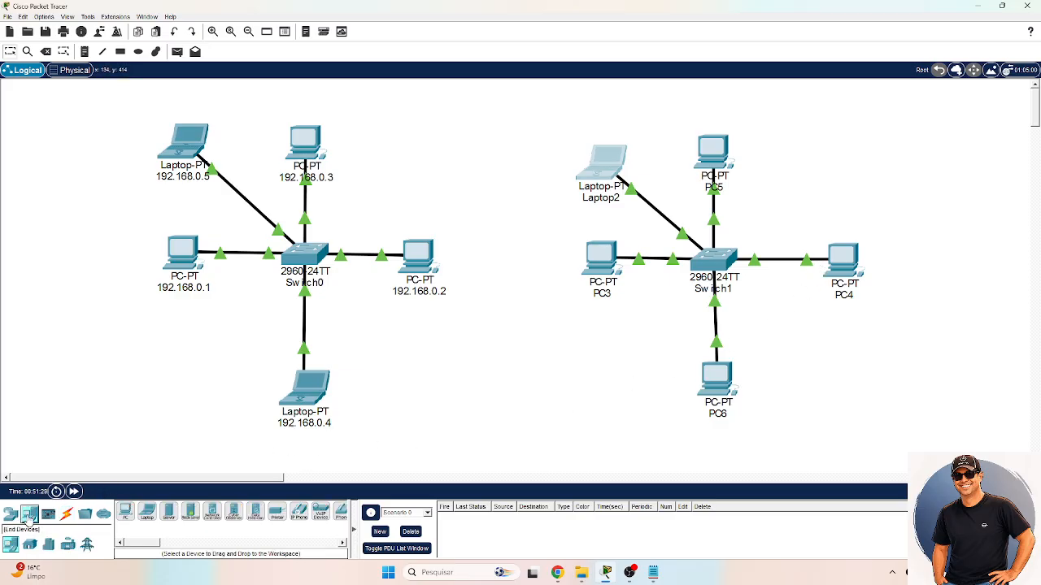
left_click(168, 513)
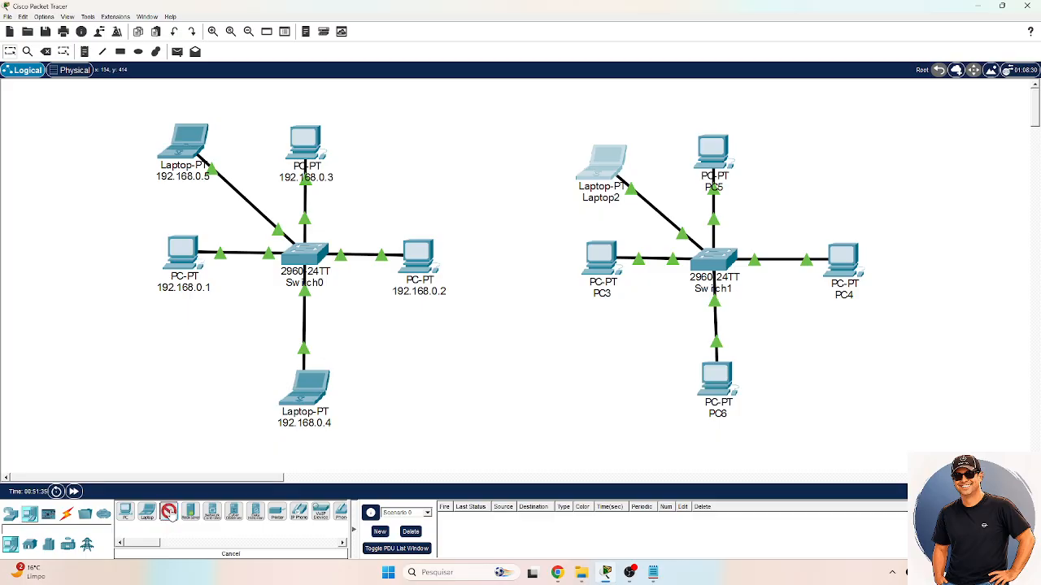
left_click(831, 159)
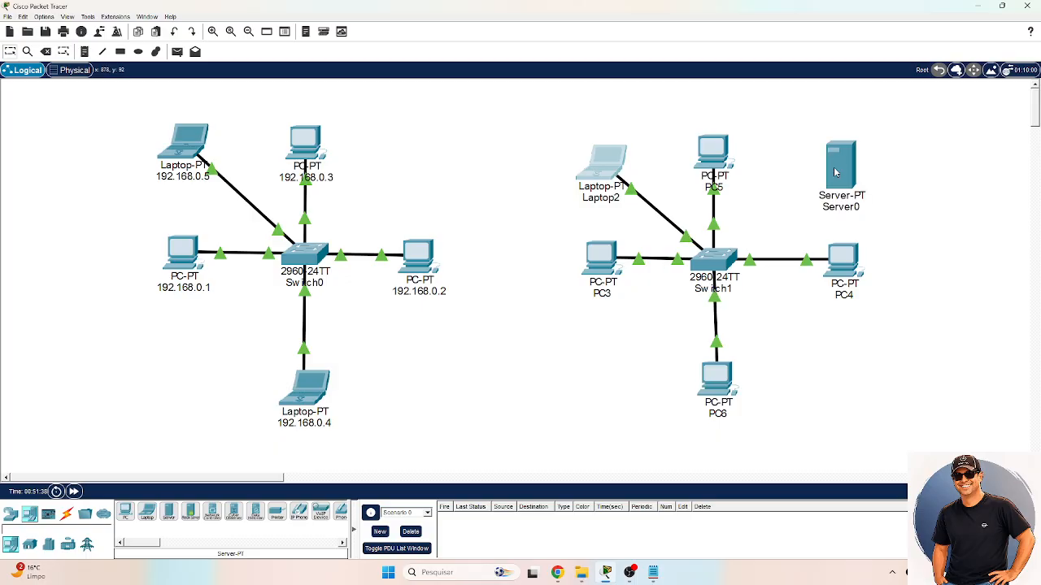
left_click_drag(844, 182, 844, 177)
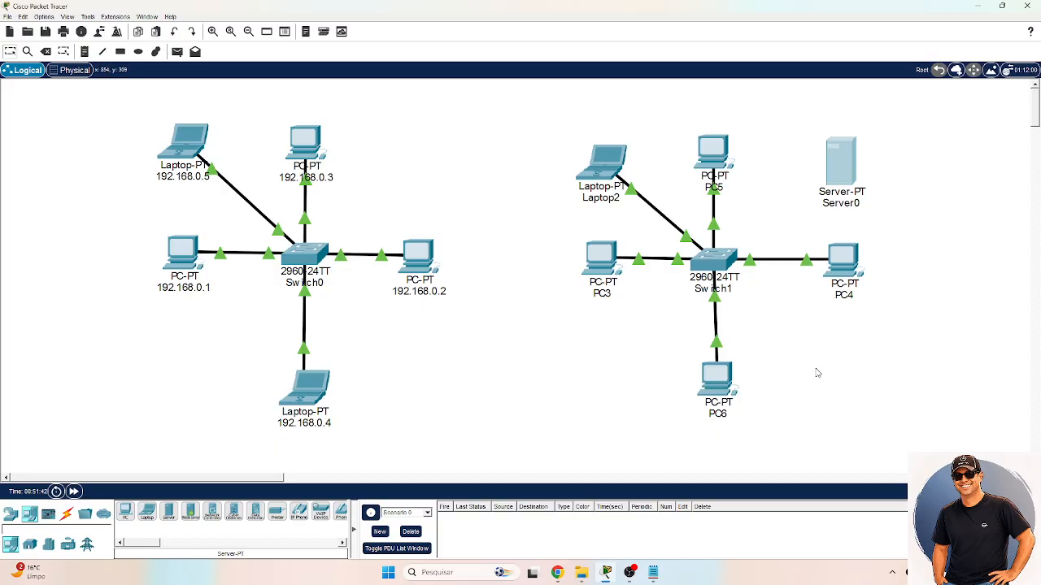
left_click(850, 202)
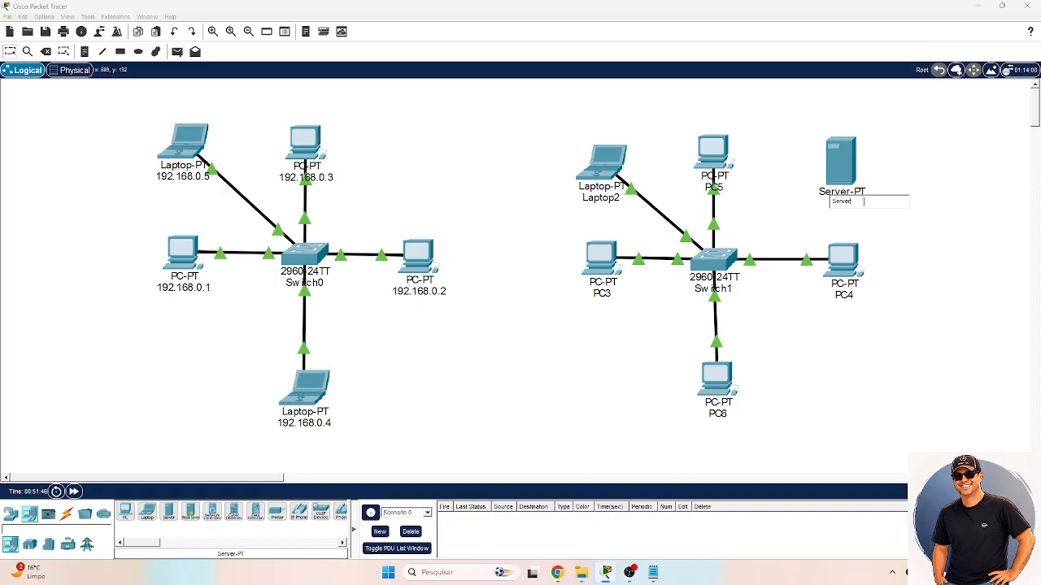
type("DHCP")
key("Return")
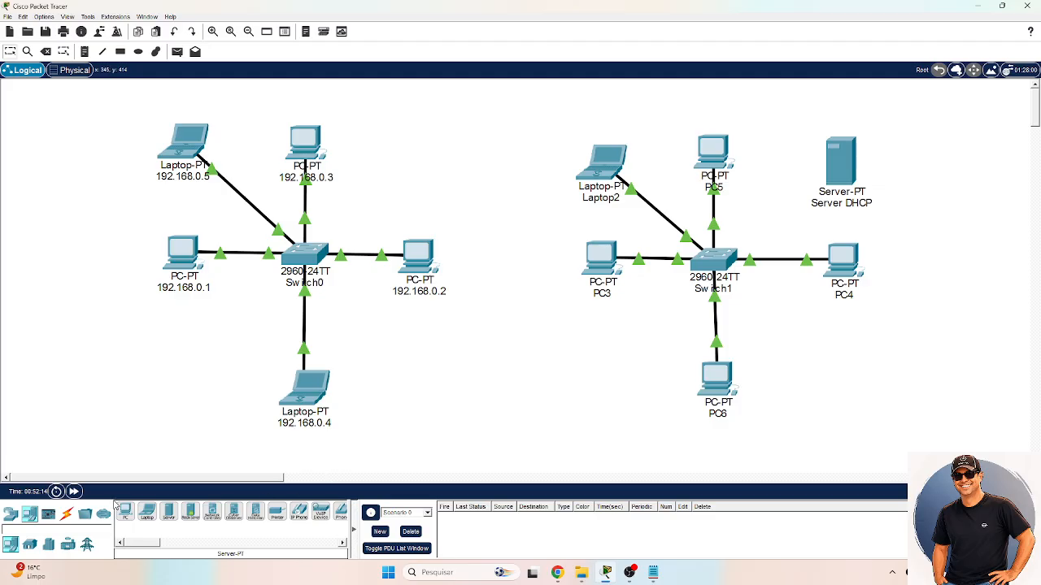
- Connect Server DHCP's FastEthernet0 to Switch1's FastEthernet0/6 with a copper straight-through cable
left_click(66, 513)
left_click(169, 511)
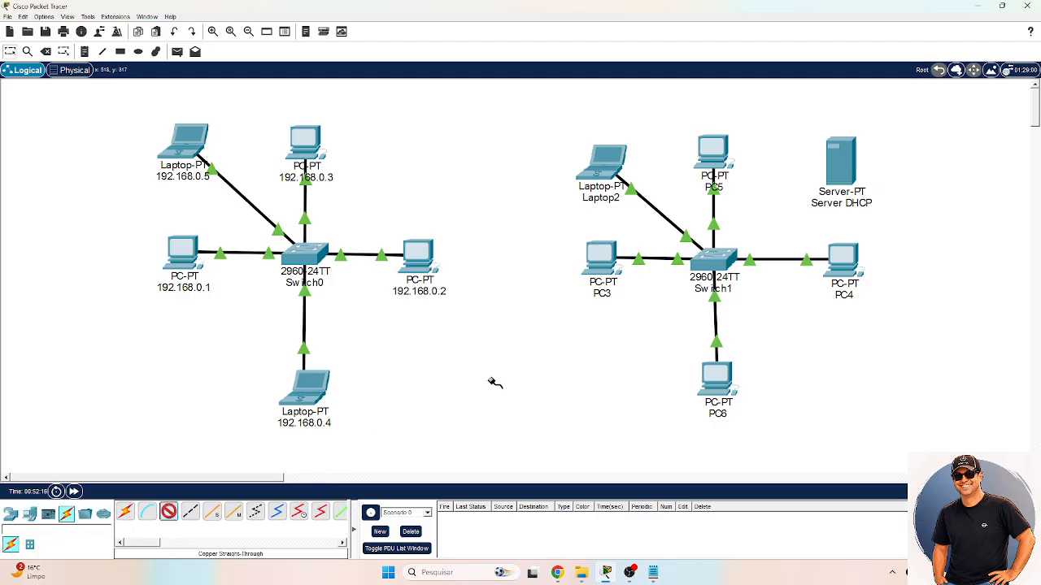
left_click(841, 172)
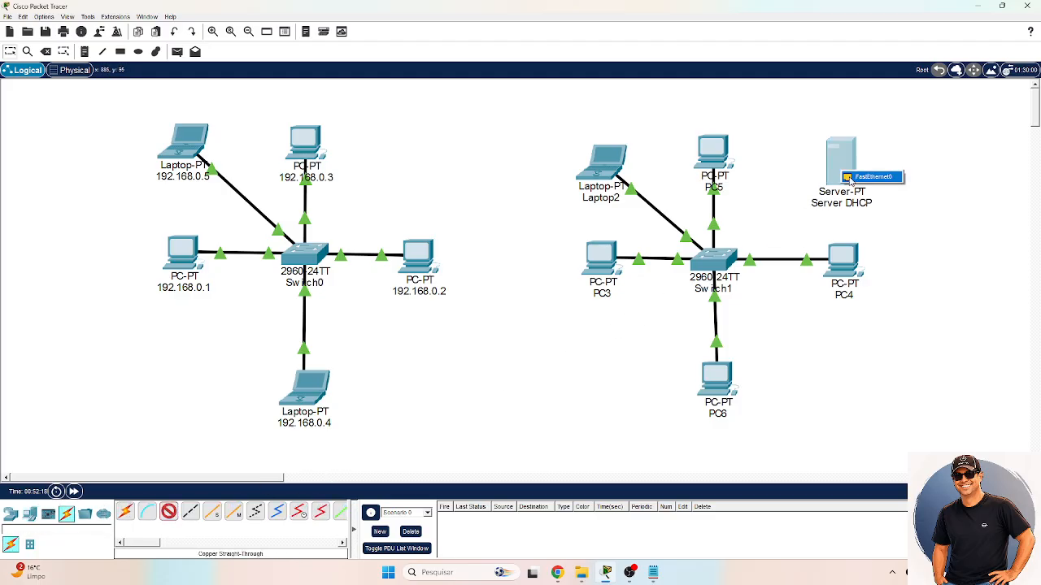
left_click(853, 179)
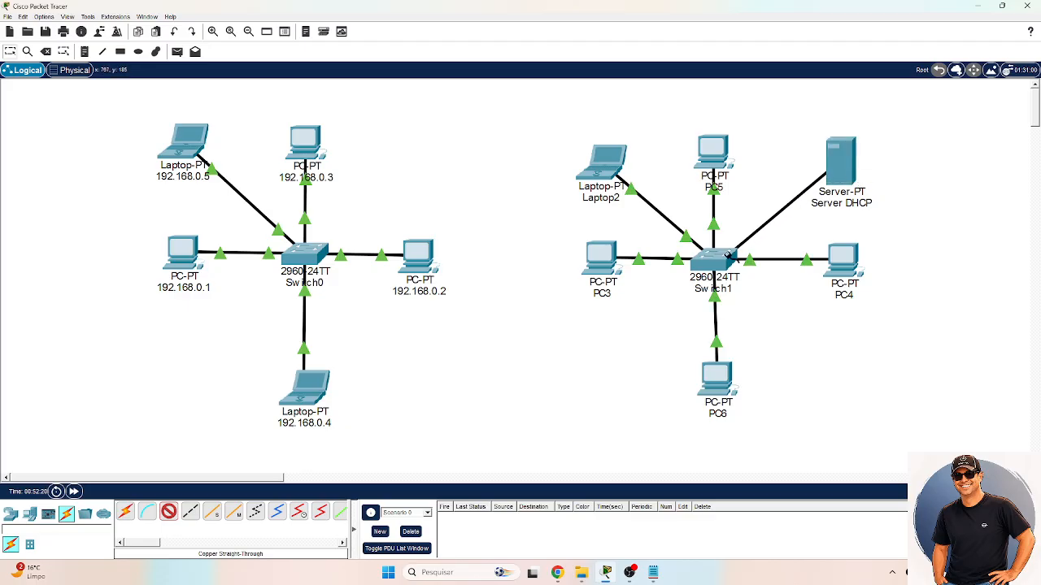
left_click(730, 257)
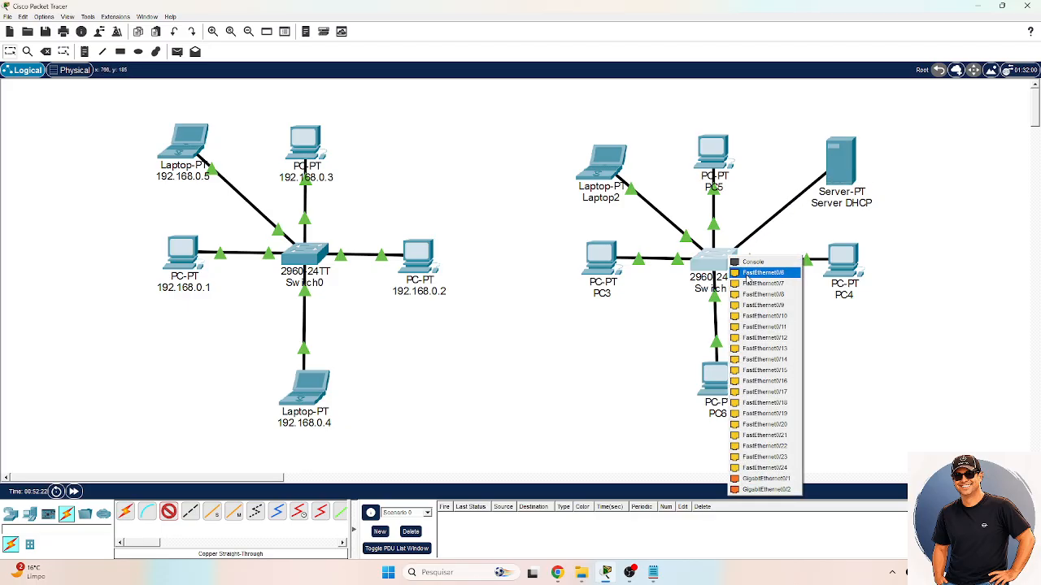
left_click(746, 274)
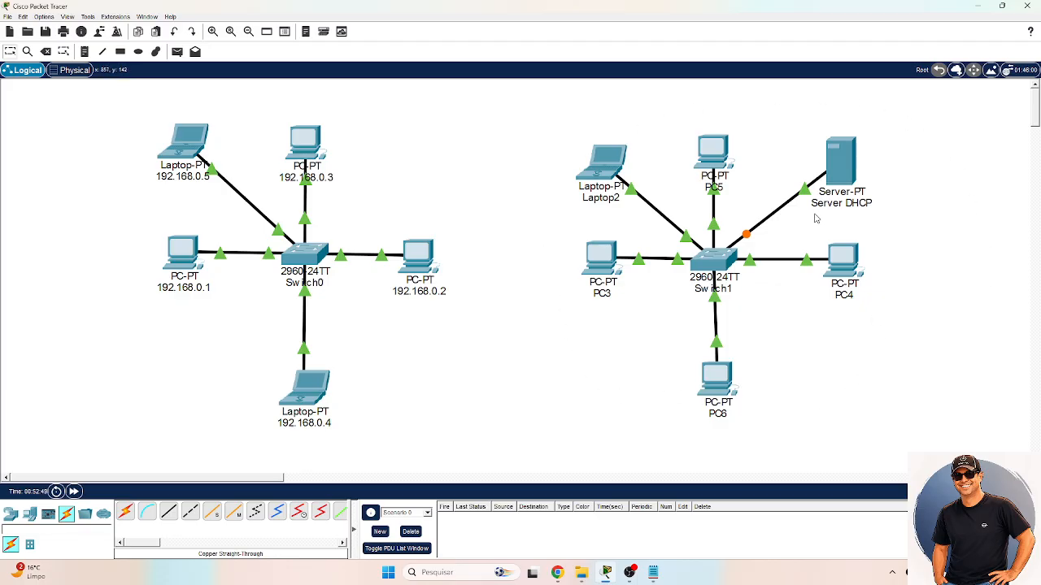
- Switch to the Notepad IP notes and add the line "REDE 192.168.1.0" below the PC1 entry, separated by blank lines
left_click(653, 572)
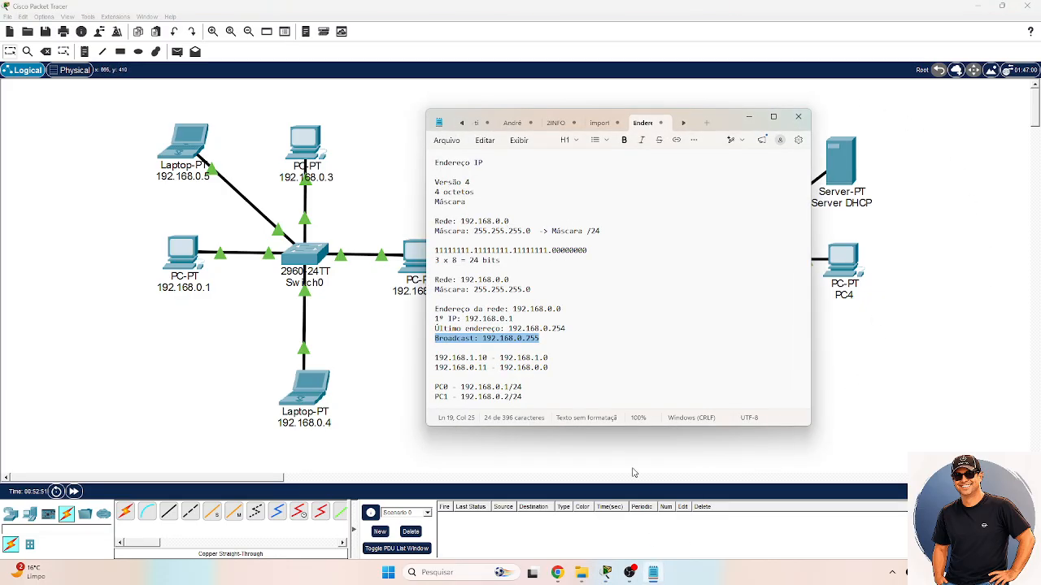
left_click(552, 401)
scroll(550, 404, "down", 2)
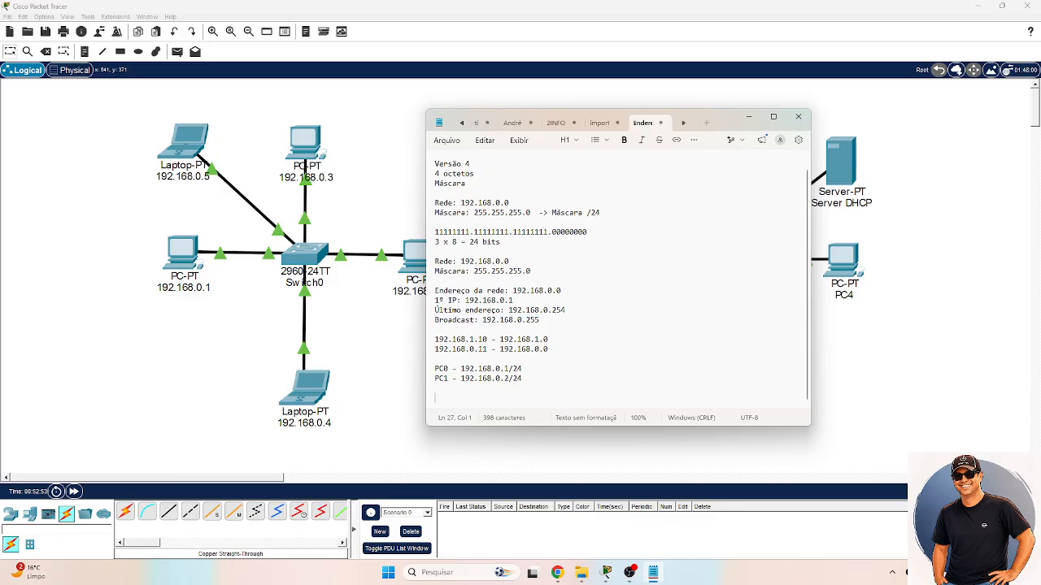
key("Return")
key("Return")
key("Return")
key("Return")
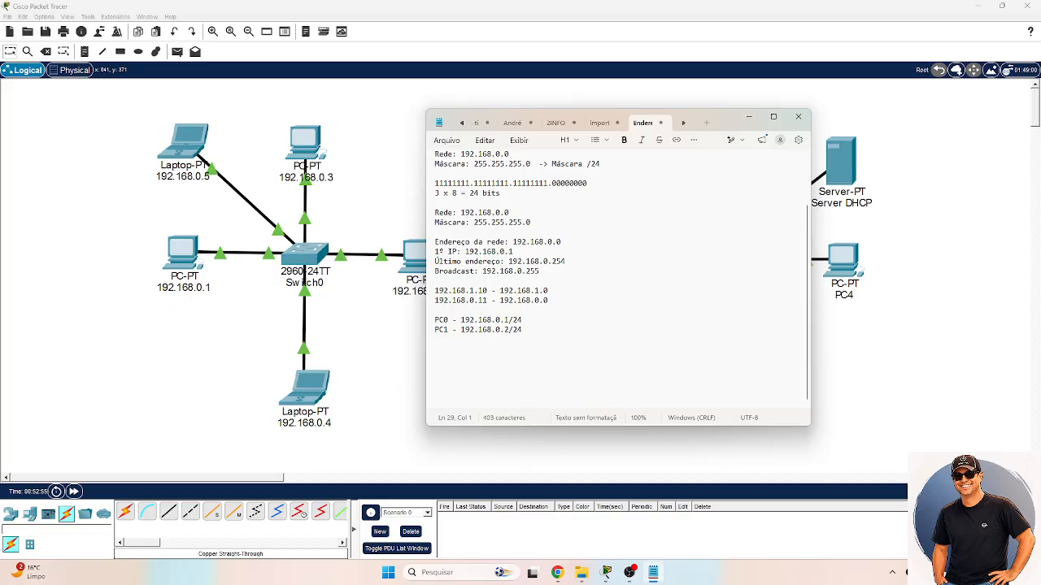
type("REDE 192.168")
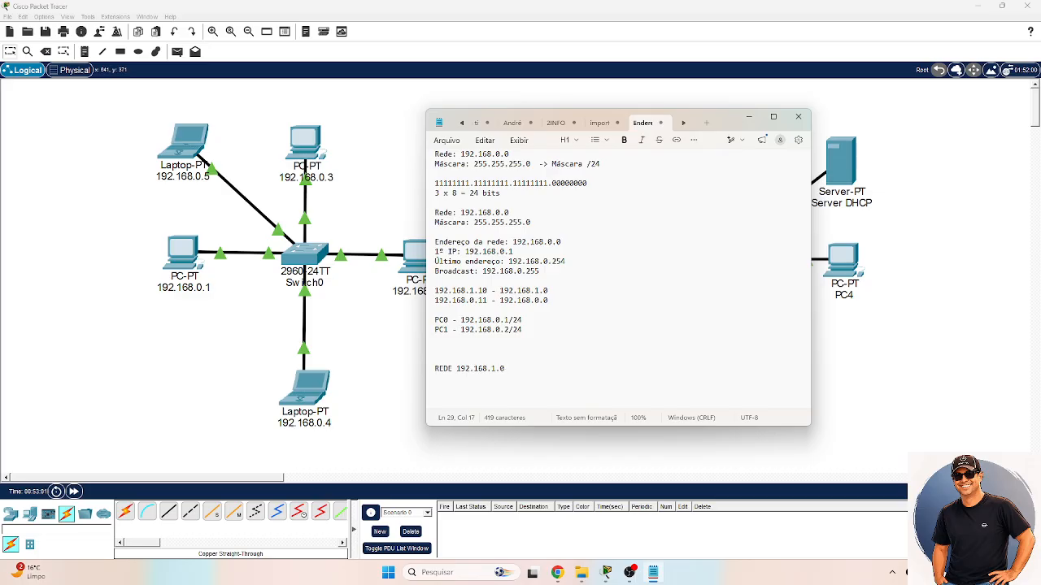
type(".1.0")
key("Return")
- Below the network line, write "1º IP: 192.168.1.1", "ULT. IP: 192.168.1.254" and "BROADCAST: 192.168.1.255" on separate lines
type("1º IP: 192.168.1.1")
key("Return")
type("ULT. PIP")
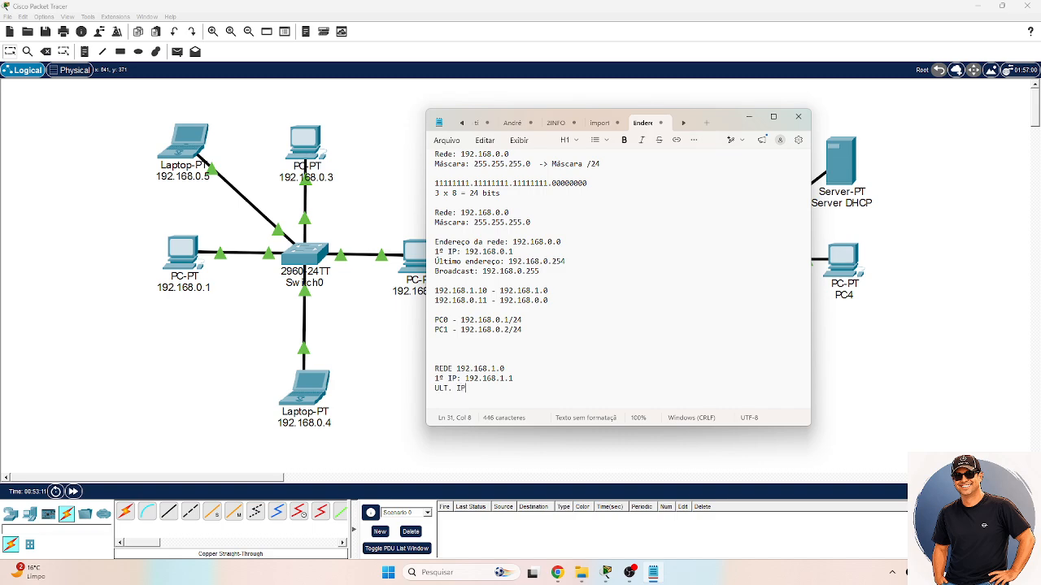
type(": 192.168.1.254")
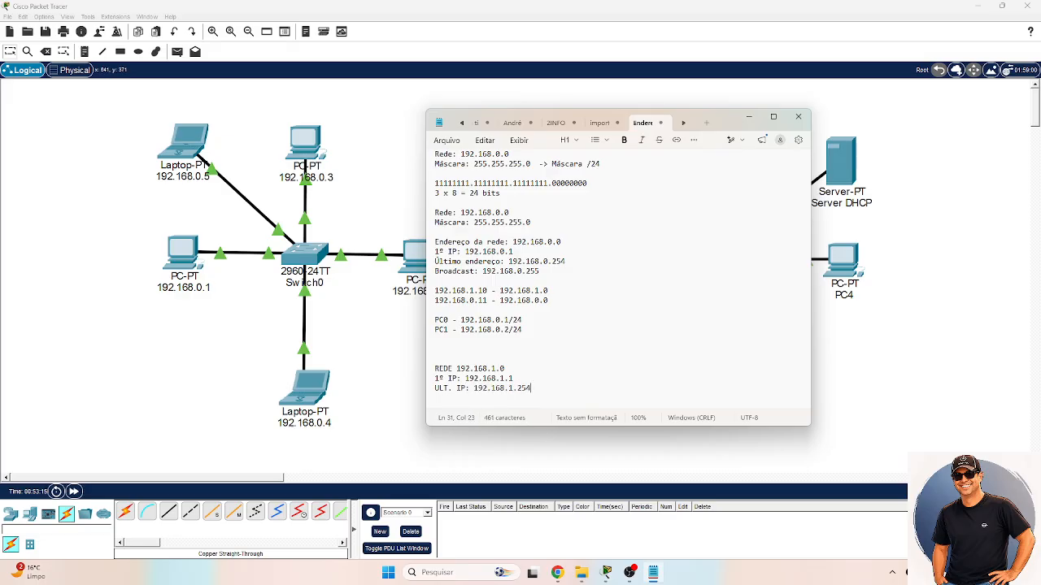
key("Return")
type("BROADCAST: 192.168.1.255")
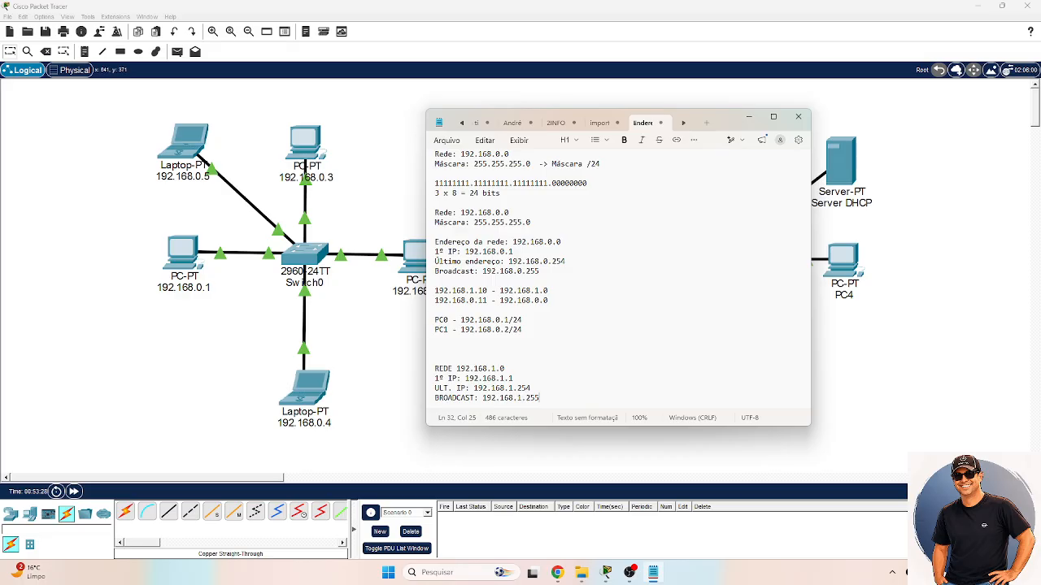
- Append "- SERVIDOR" to the "1º IP: 192.168.1.1" line in the notes
key("Up")
key("Up")
type("- SERVIDOR")
key("Down")
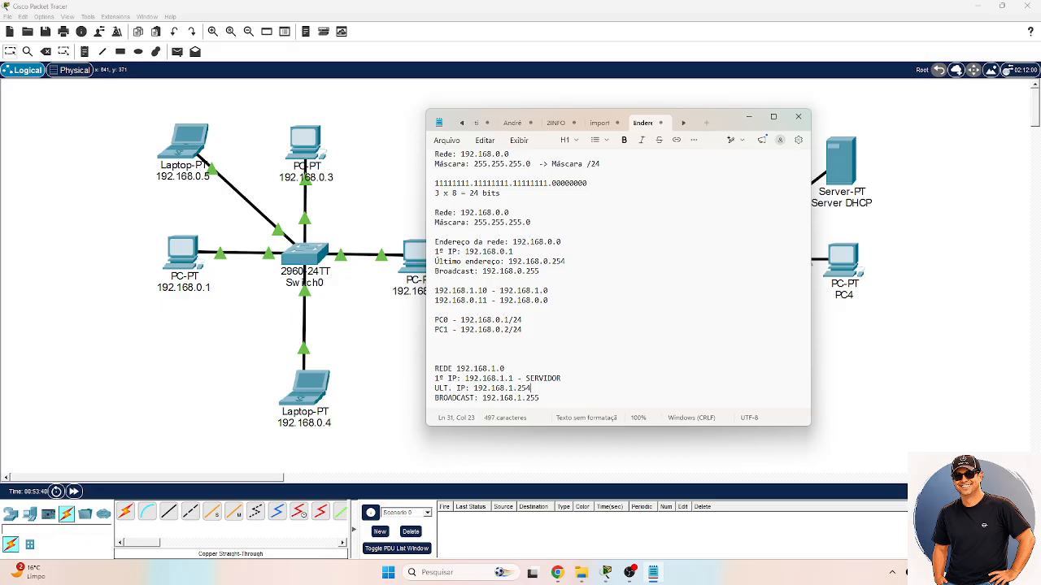
- Add blank lines at the end of the notes and a dashed separator line below the broadcast entry
key("ctrl+End")
key("Return")
key("Return")
key("Return")
key("Return")
key("Return")
key("Return")
key("Return")
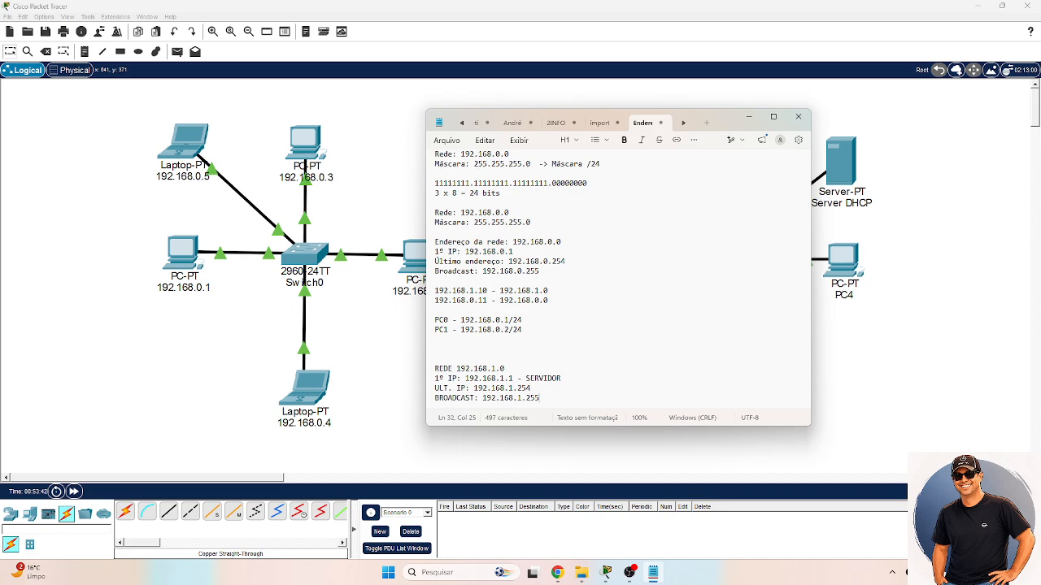
key("Return")
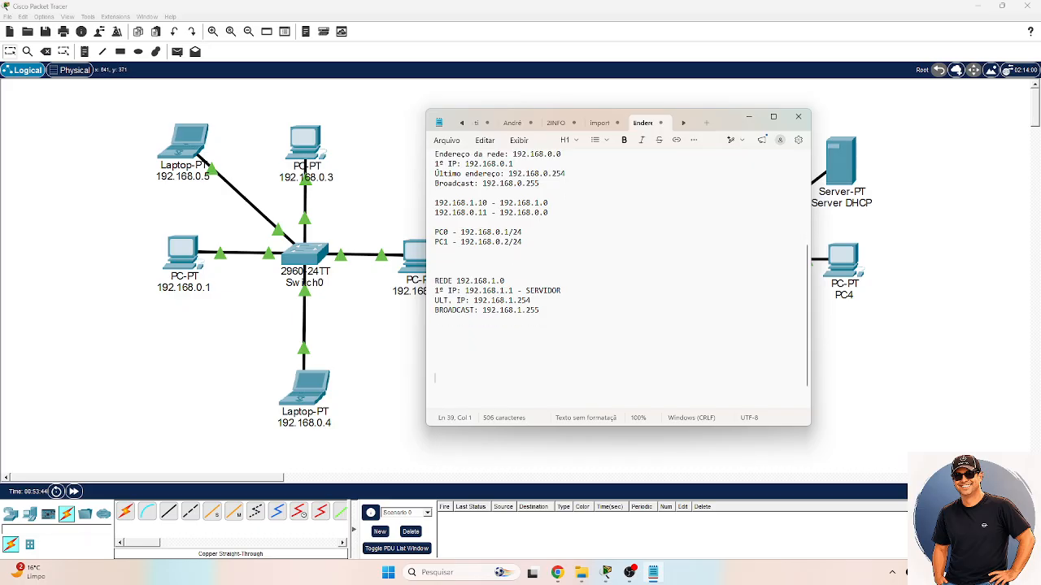
key("Up")
key("Up")
type("-------------------------------")
key("Return")
- Below the dashed separator in the notes, add the heading "DHCP" and the line "SERVIDOR DHCP: 192.168.1.1"
type("D")
type("HCP")
type("SERVIDOR")
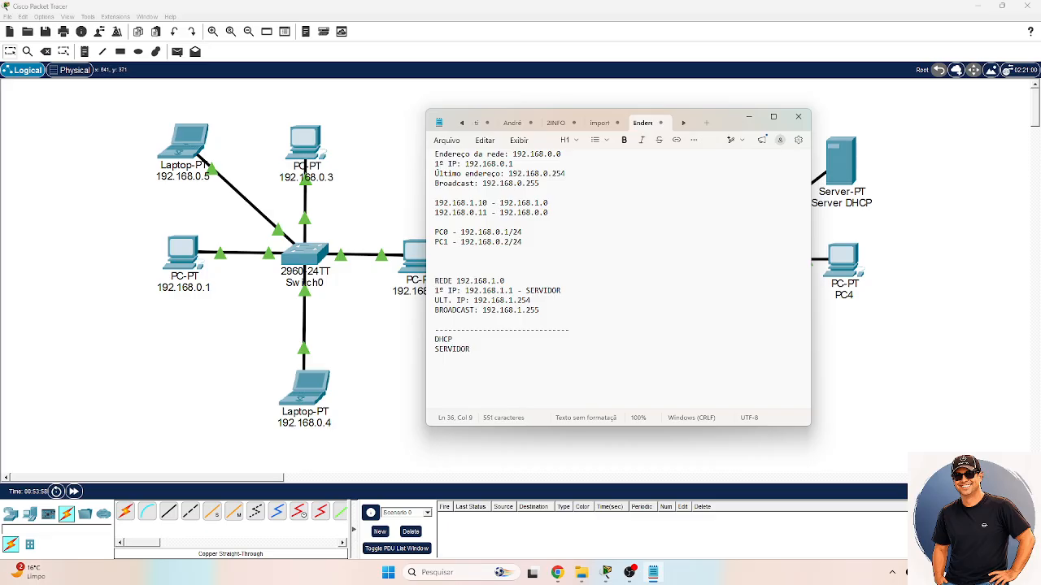
type(" DHCP: 192.168.1")
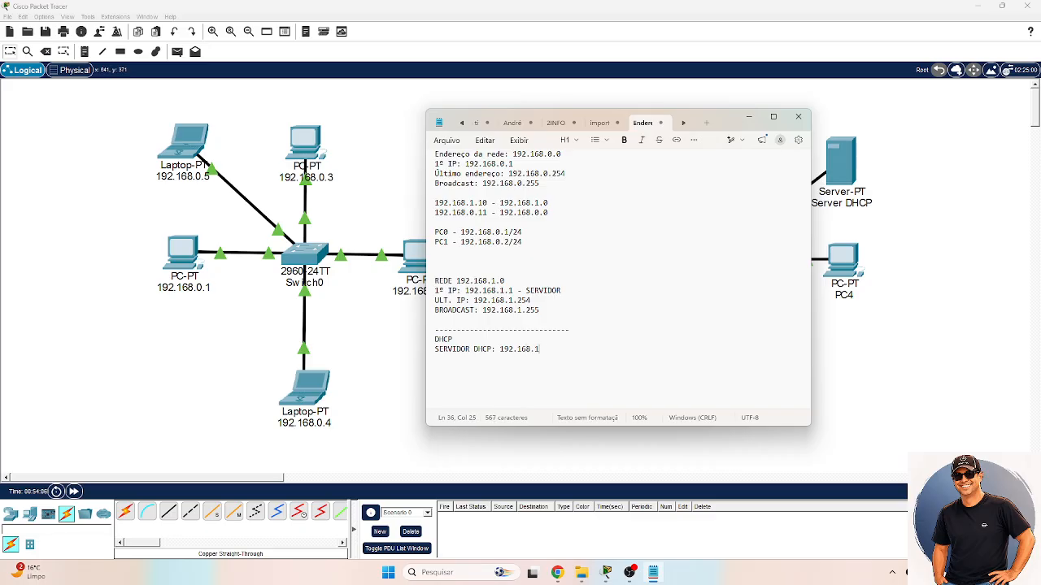
type(".1")
key("Return")
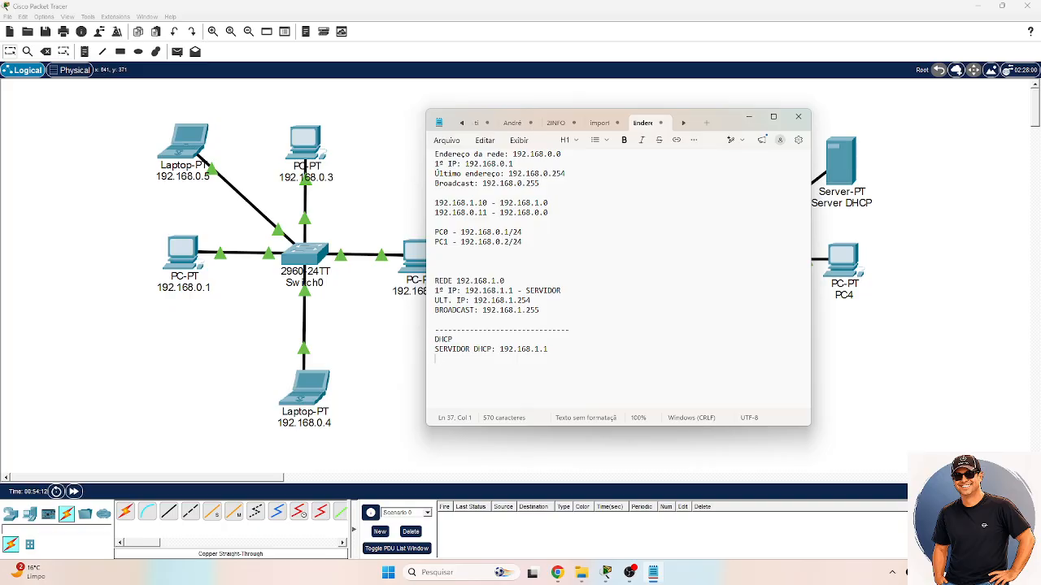
- Add the line "RESERVA IP: 192.168.1.10 - IPs RESERVADOS PARA SERVIDORES OU IMPRESSORAS" below the DHCP server entry
type("RESERVA IP: ")
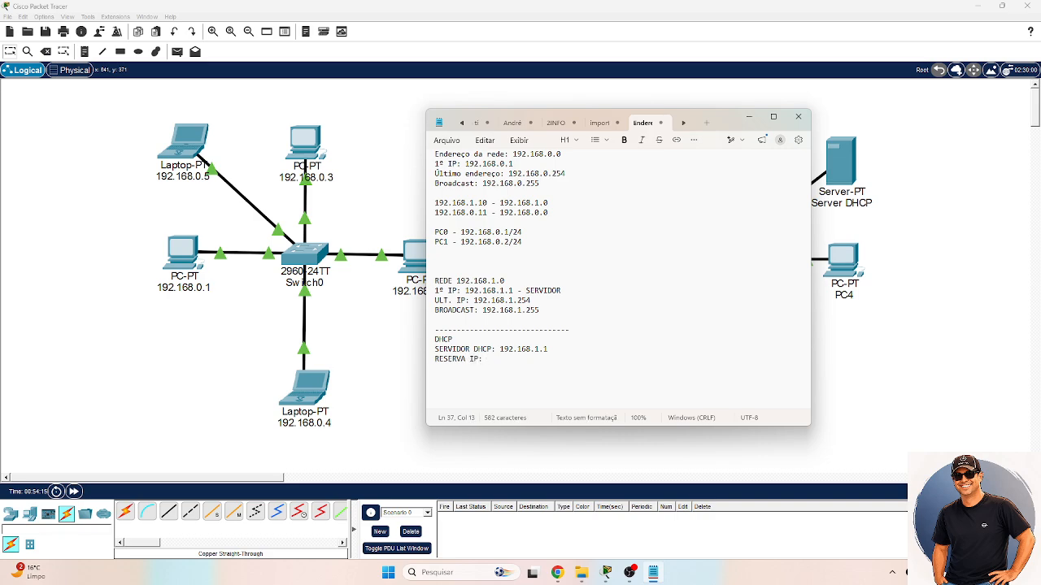
type("192.168.1.10")
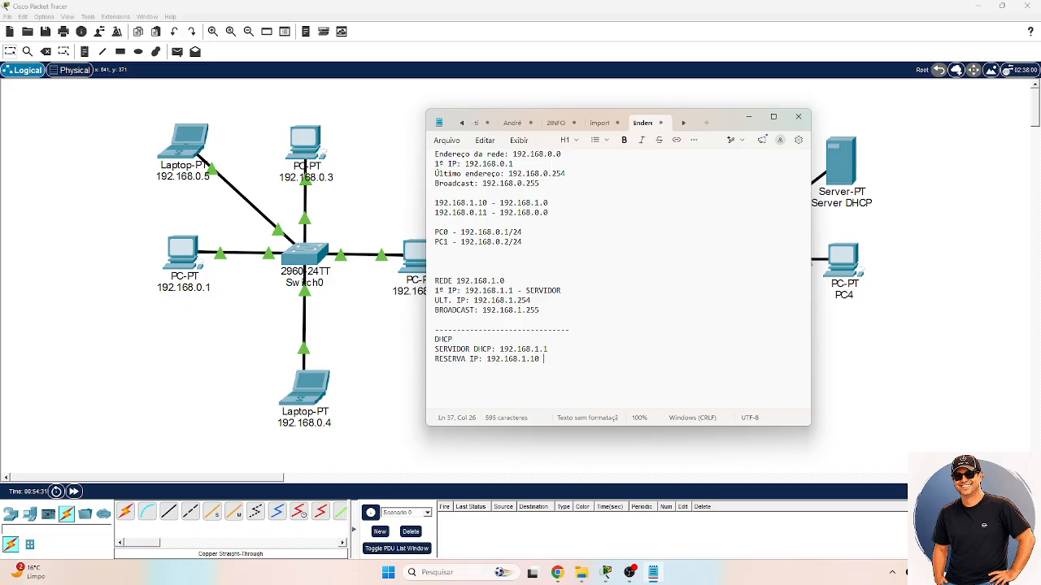
type("IPs RESERVADOS  PARA SERVIDORES ")
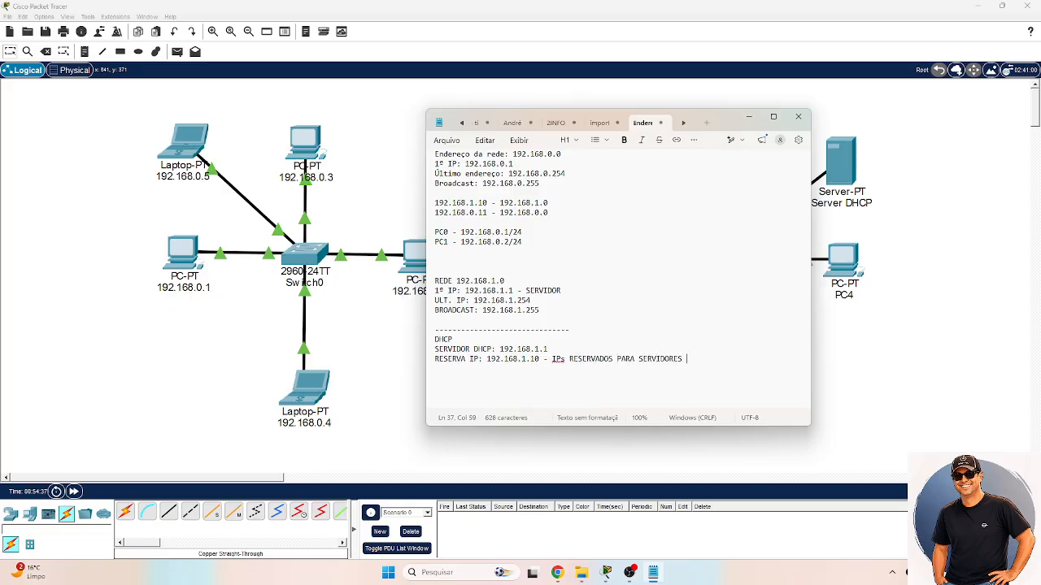
type("OU IMPRESSORAS")
key("Return")
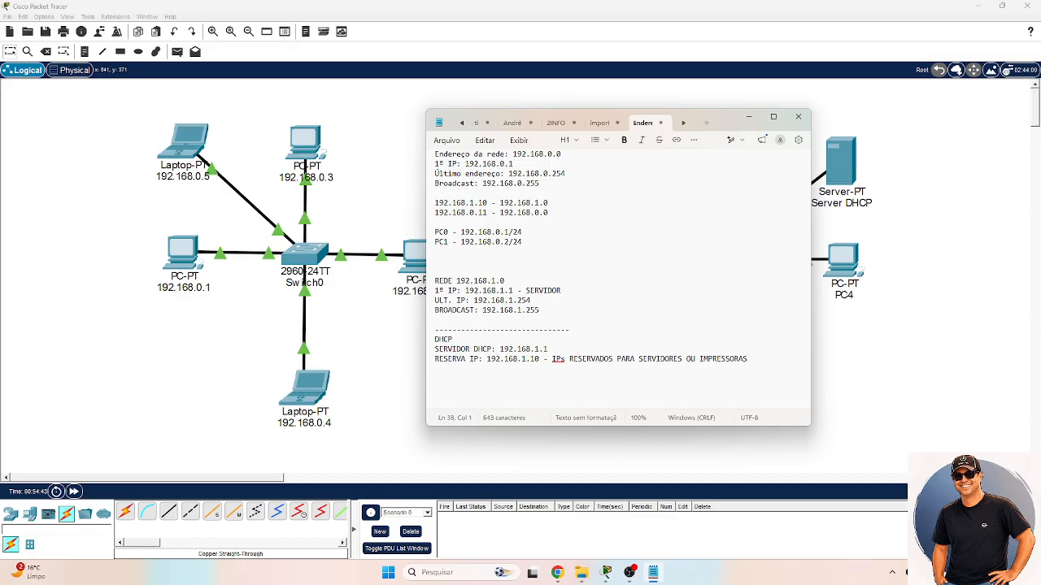
- Add the range "192.168.1.11 -> 192.168.1.254" and the line "DHCP IRÁ ENTREGAR NO MÁXIMO 10 ENDEREÇOS IPs" to the notes
type("192.168.1.11 - > 192.168.1.254")
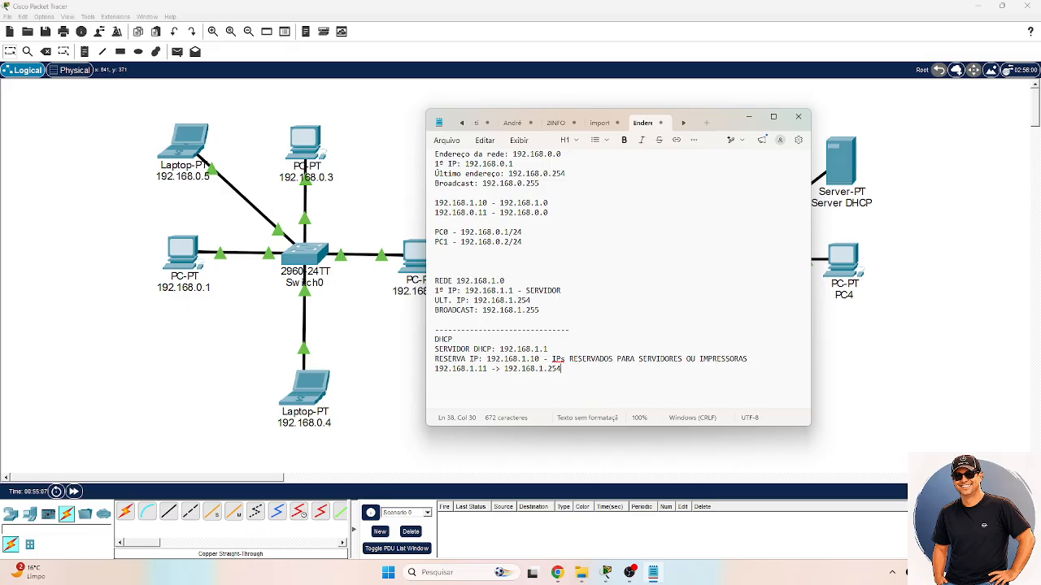
key("Return")
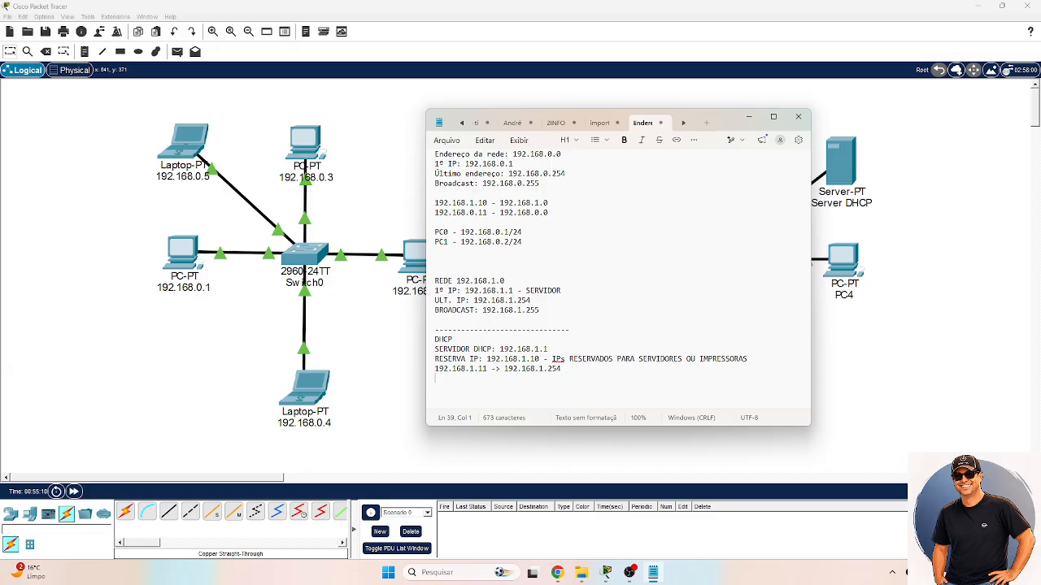
type("1")
type("DHCP IRÁ")
type(" ENTR")
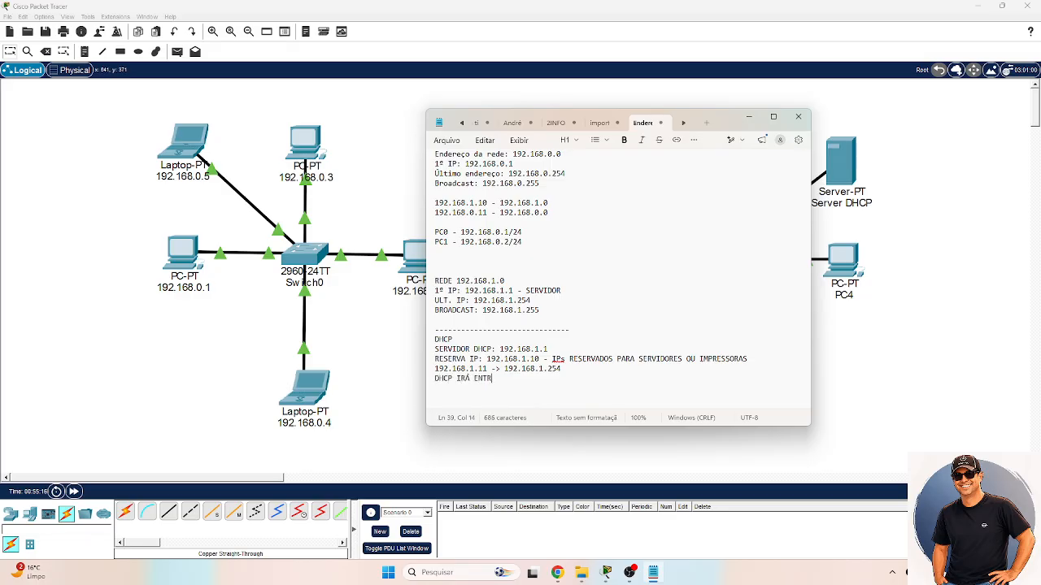
type("EGAR NO MÁX")
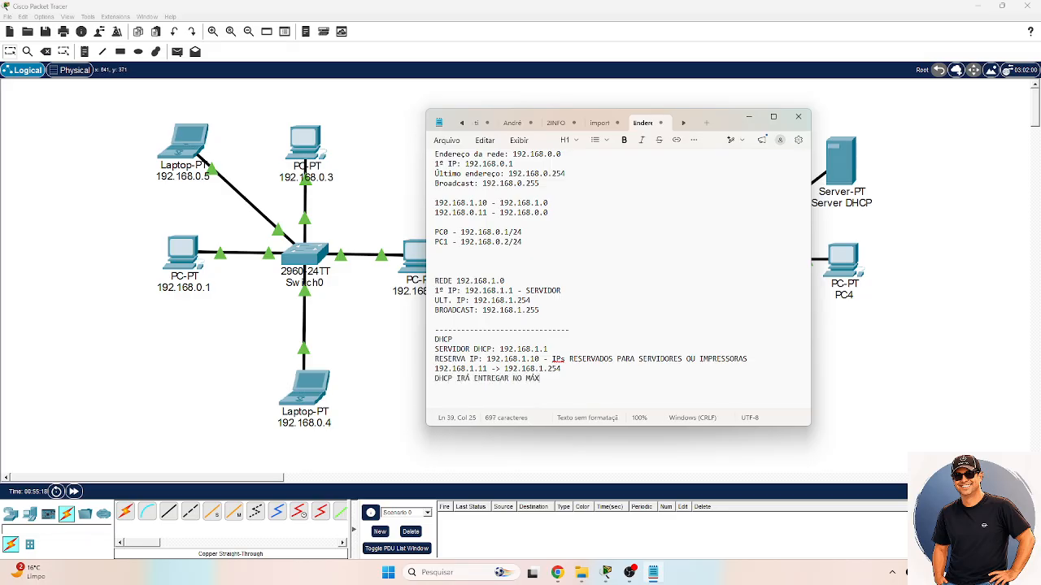
type("IMO 10 ENDEREÇOS IP")
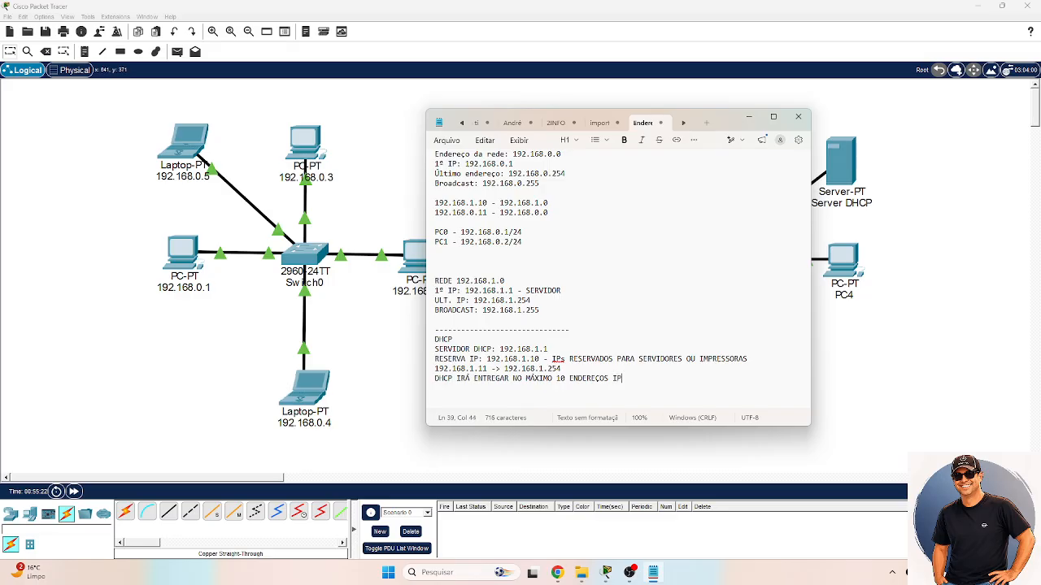
type("s")
- Review the planned server IP, first DHCP address and maximum address count in the notes, and return to Cisco Packet Tracer
left_click_drag(555, 349, 498, 349)
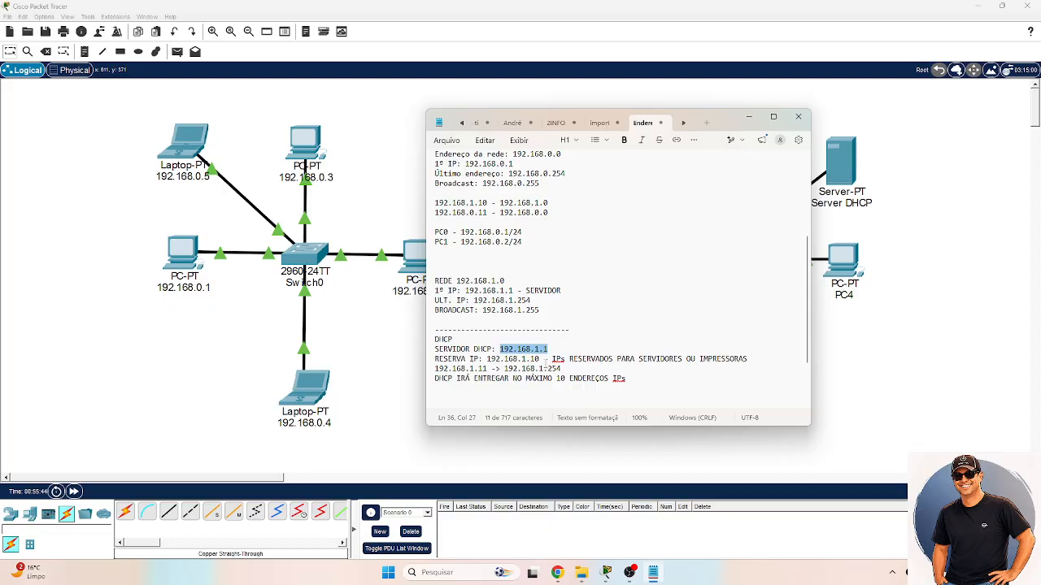
left_click_drag(435, 368, 487, 368)
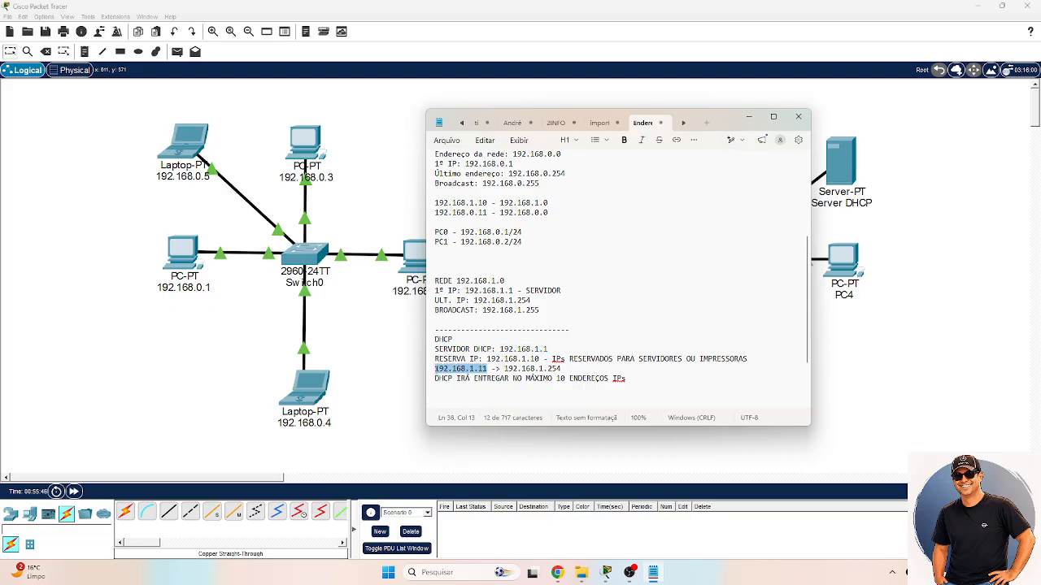
double_click(559, 379)
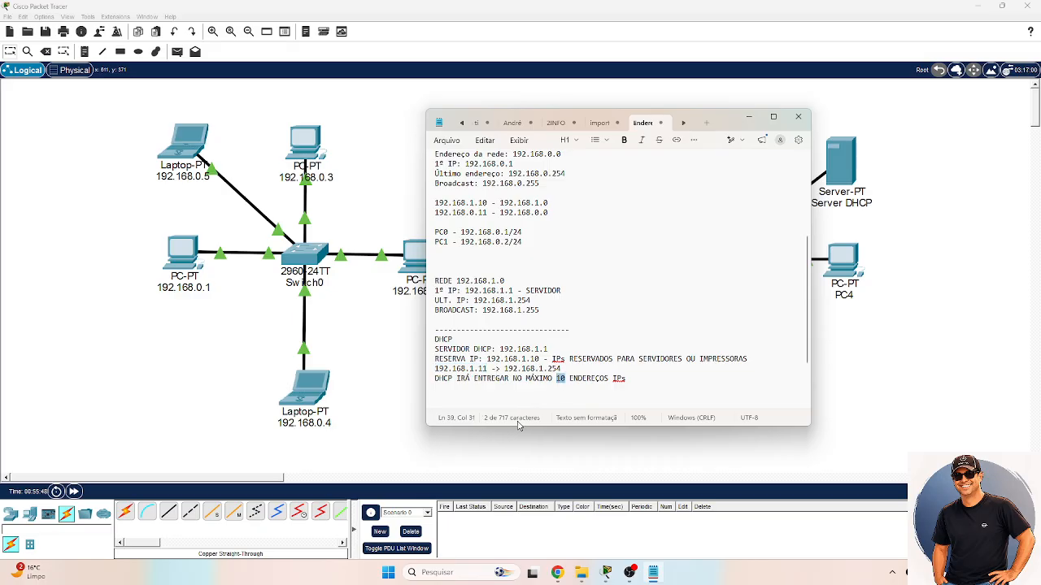
left_click(749, 118)
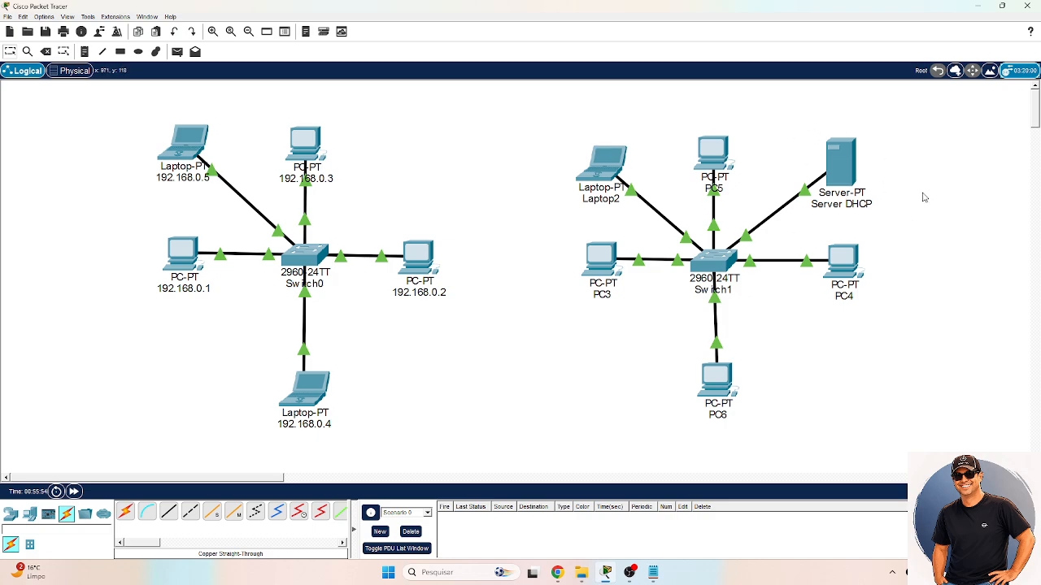
- Assign the static IPv4 address 192.168.1.1 to the FastEthernet0 interface of Server DHCP
left_click(848, 168)
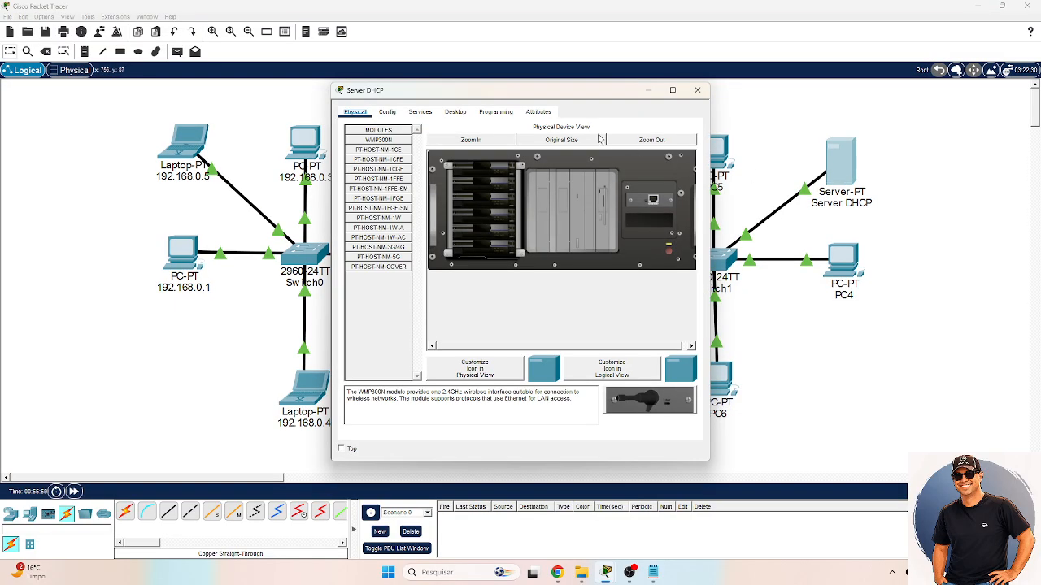
left_click(393, 113)
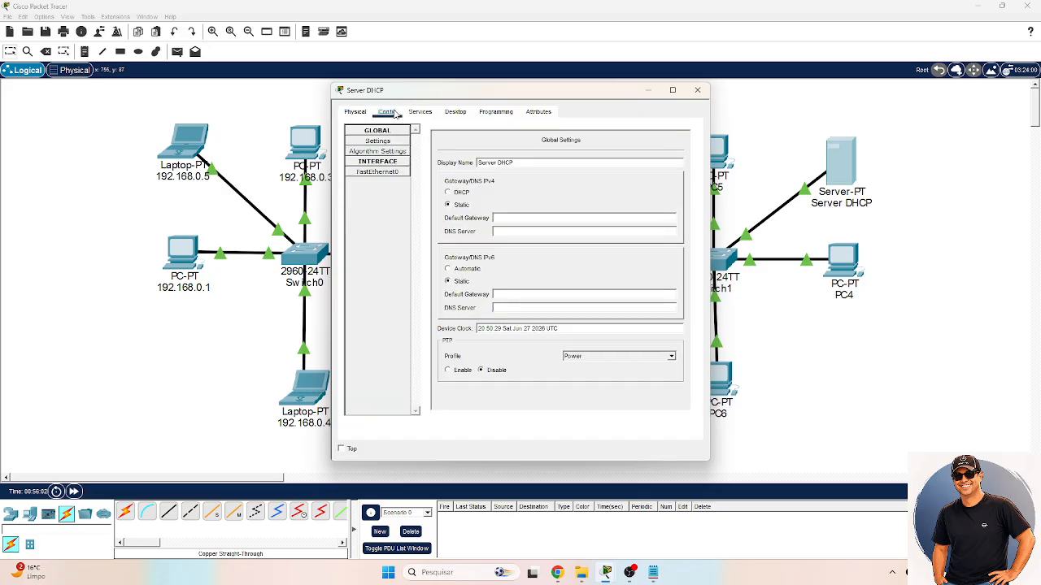
left_click(386, 174)
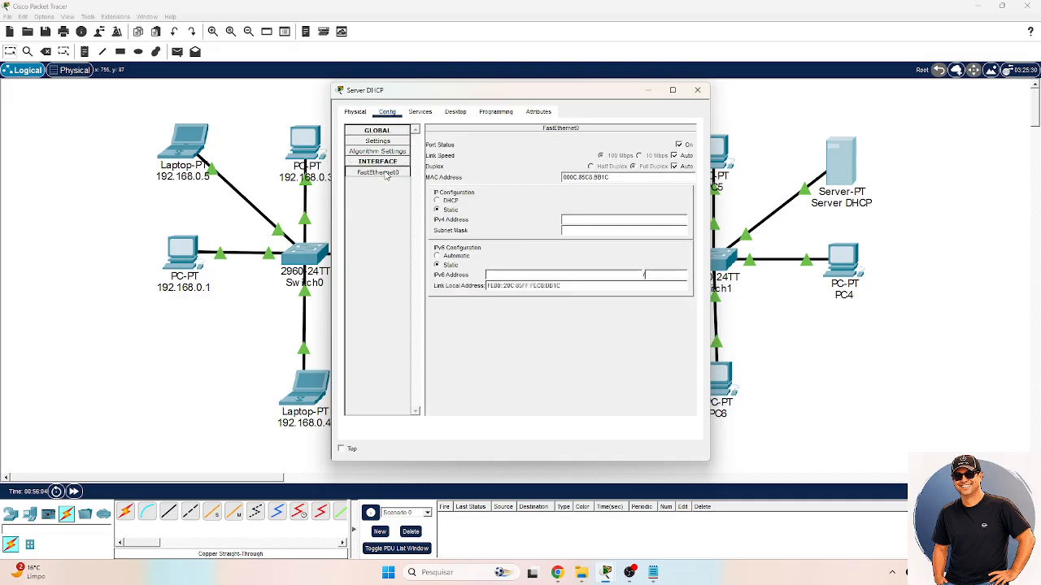
left_click(592, 221)
type("192.168.1.1")
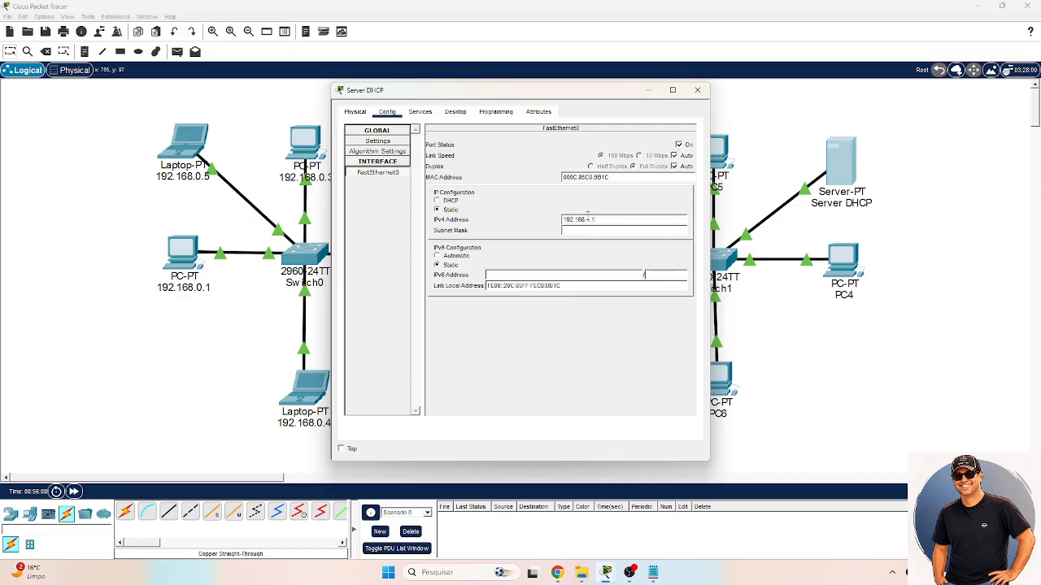
key("Tab")
- Set the DHCP service's serverPool to start at 192.168.1.11 with a maximum of 10 users, and save the pool
left_click(429, 113)
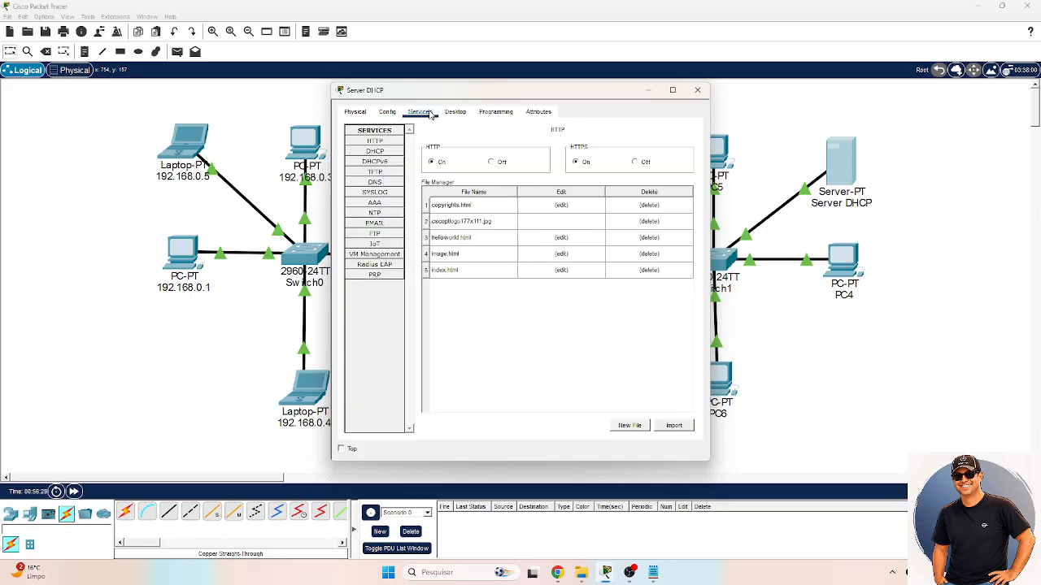
left_click(374, 152)
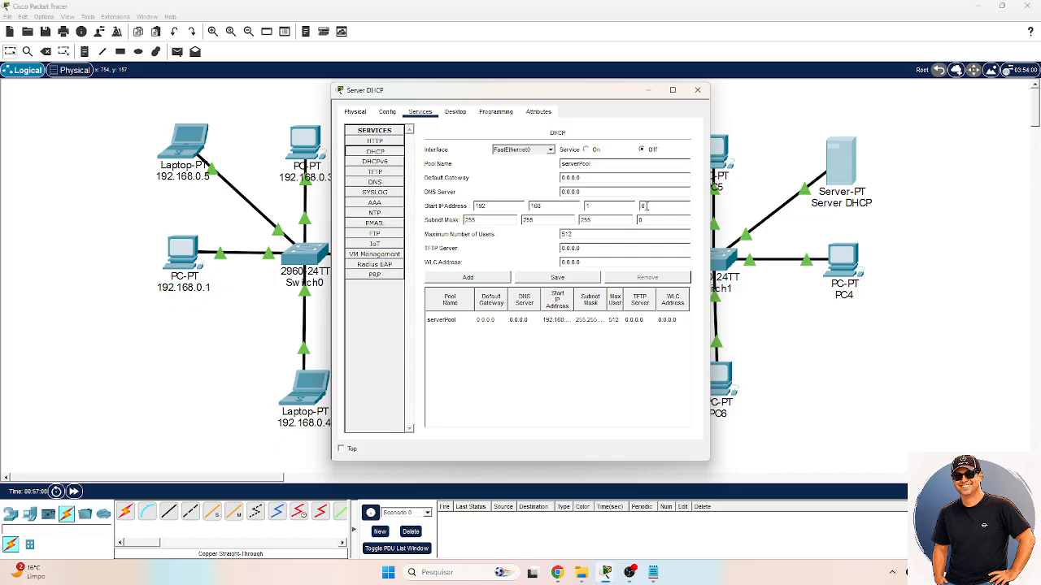
left_click_drag(647, 207, 634, 205)
left_click_drag(579, 235, 561, 237)
type("10")
left_click(558, 279)
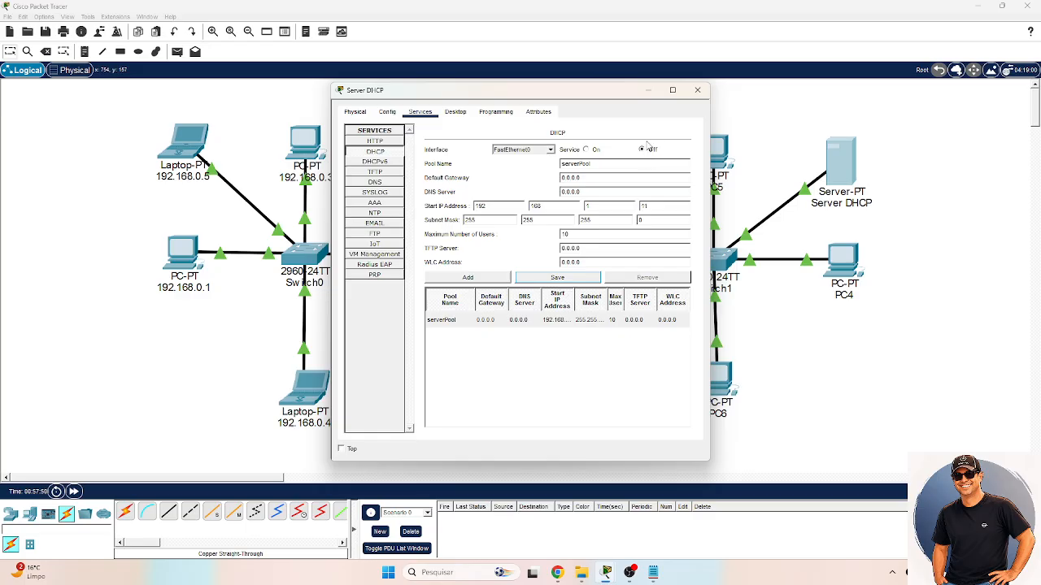
left_click(697, 91)
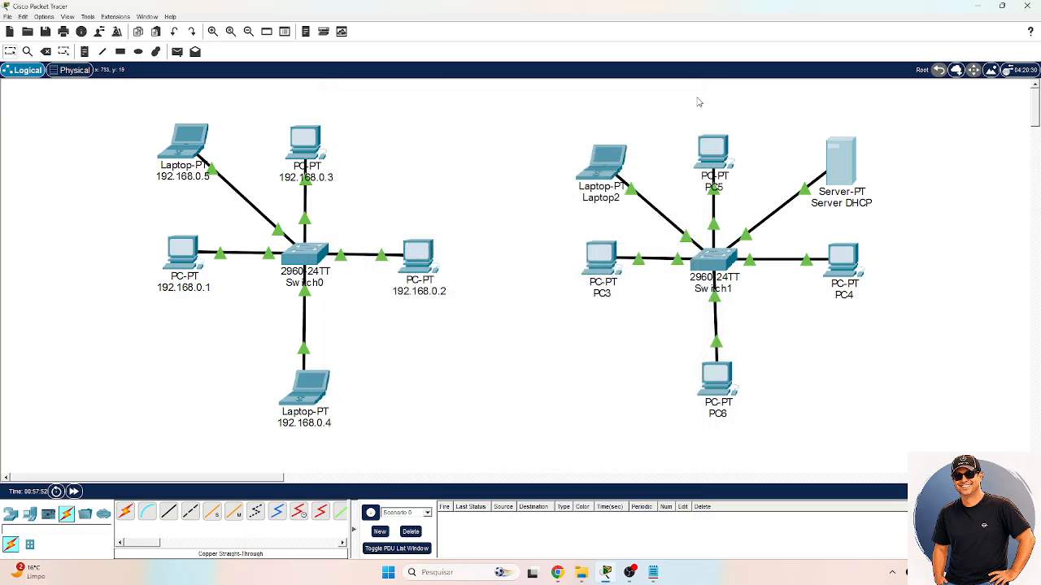
- Check Laptop2's IP configuration by running ipconfig in its Command Prompt
left_click(603, 174)
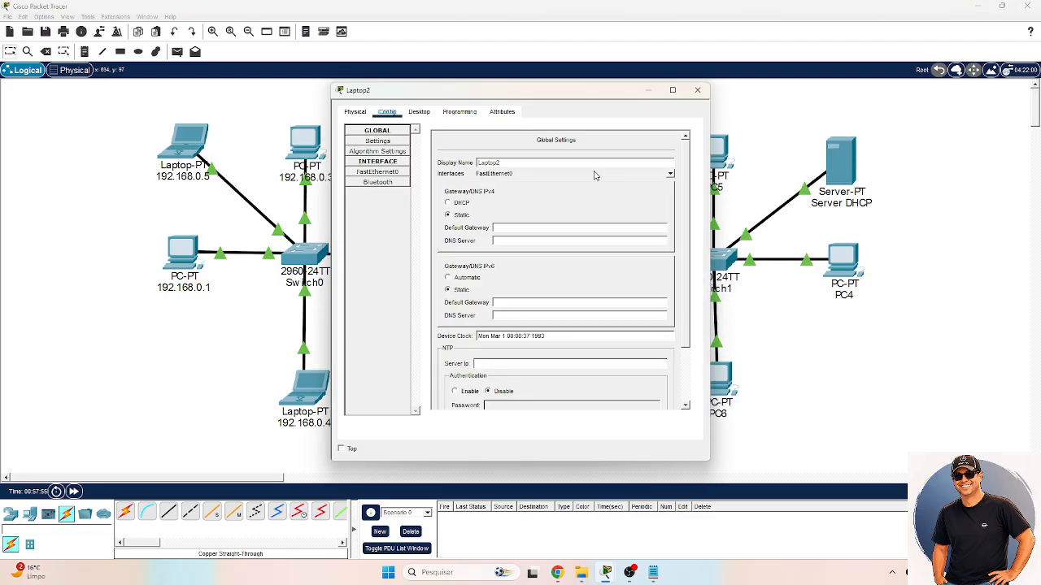
left_click(421, 113)
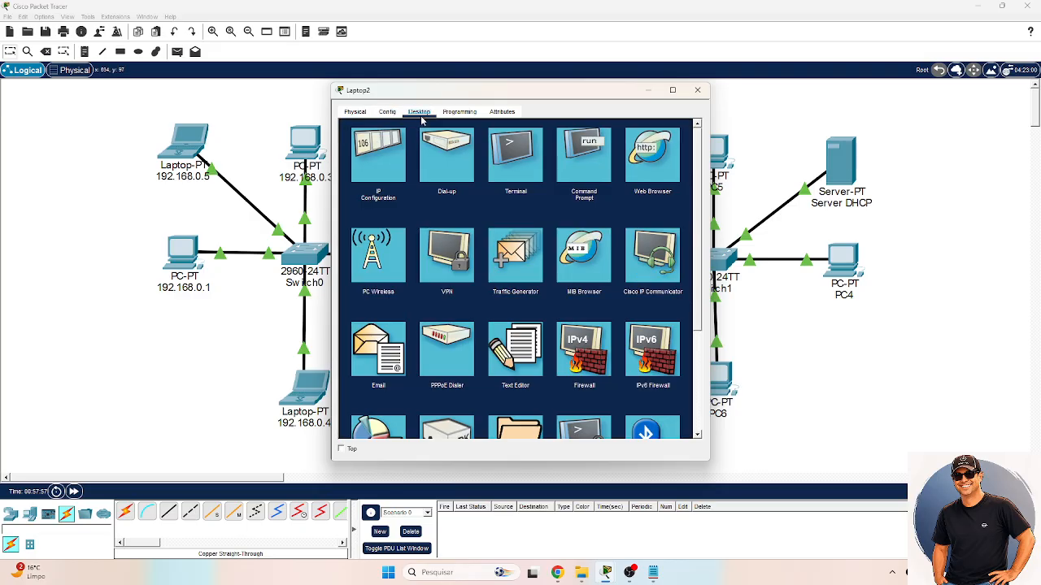
left_click(574, 160)
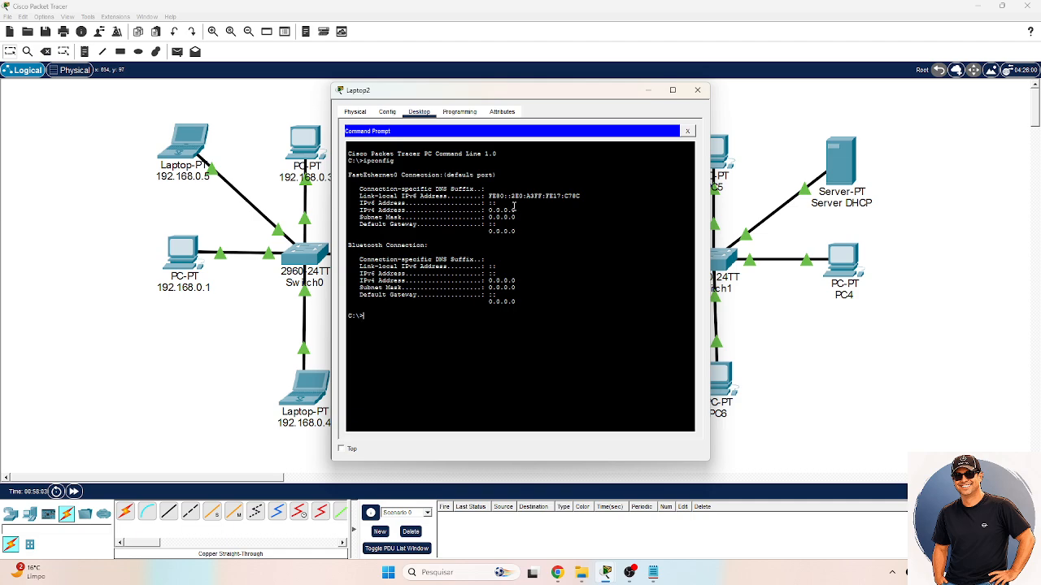
type("ipconfig")
key("Return")
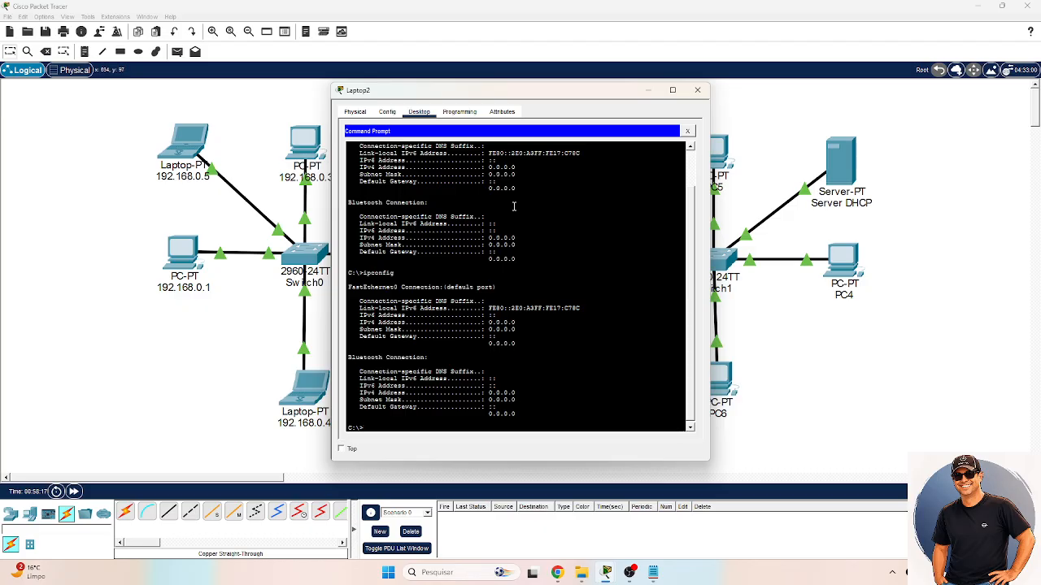
- Try to request an address for Laptop2 with ipconfig /renew, and recheck its configuration with ipconfig
type("ipconfig /renew")
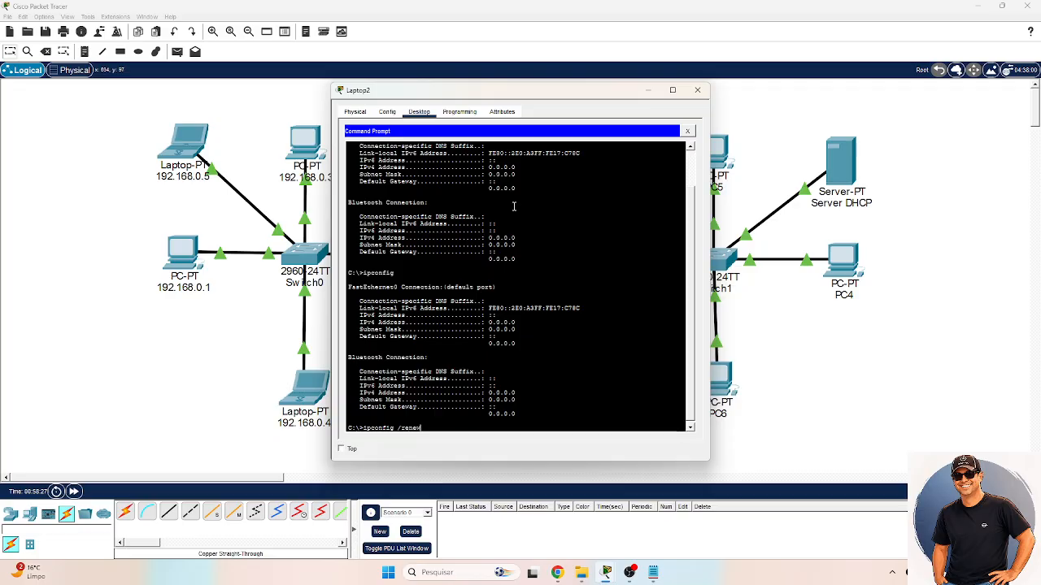
key("Return")
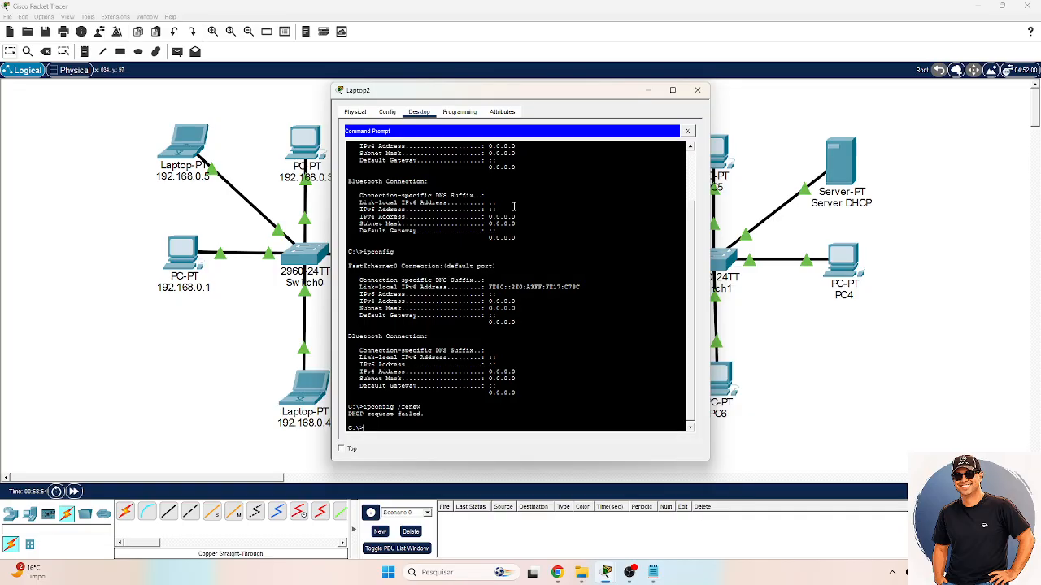
type("ipconfig")
key("Return")
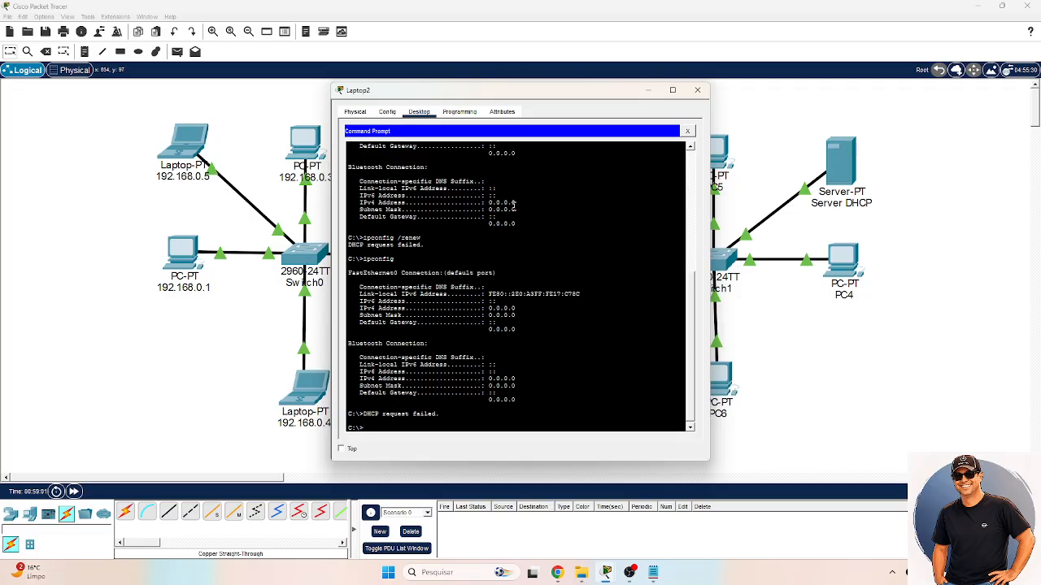
left_click(697, 91)
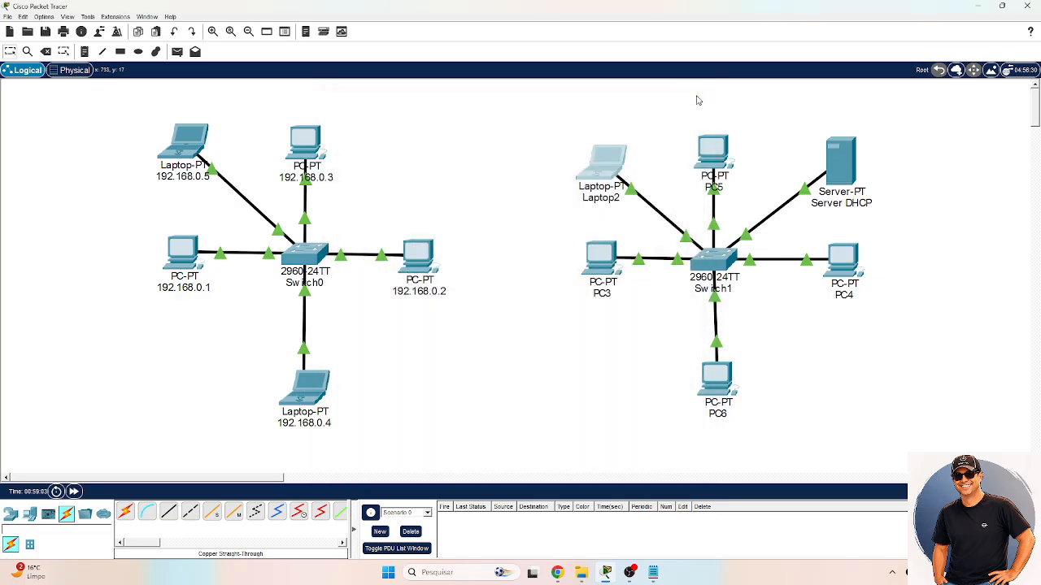
- Turn on the DHCP service for FastEthernet0 on Server DHCP and close the server's window
left_click(843, 171)
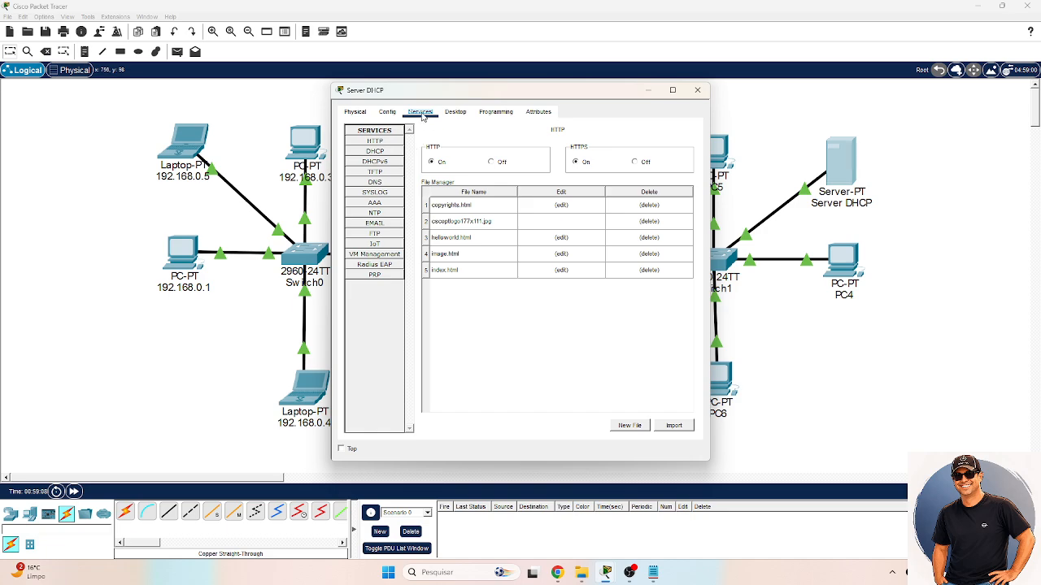
left_click(377, 152)
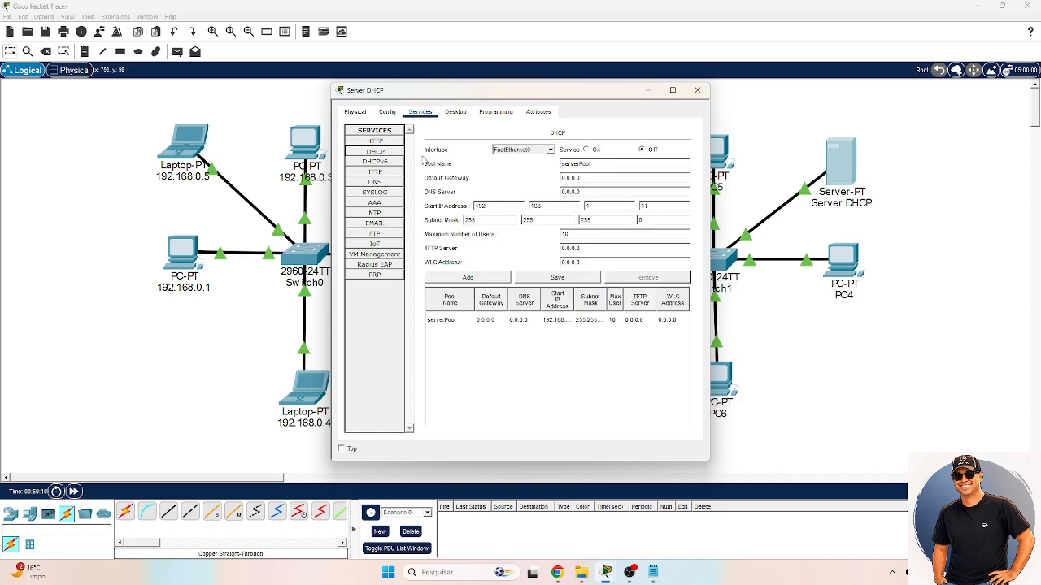
left_click(586, 151)
left_click(587, 150)
left_click(697, 90)
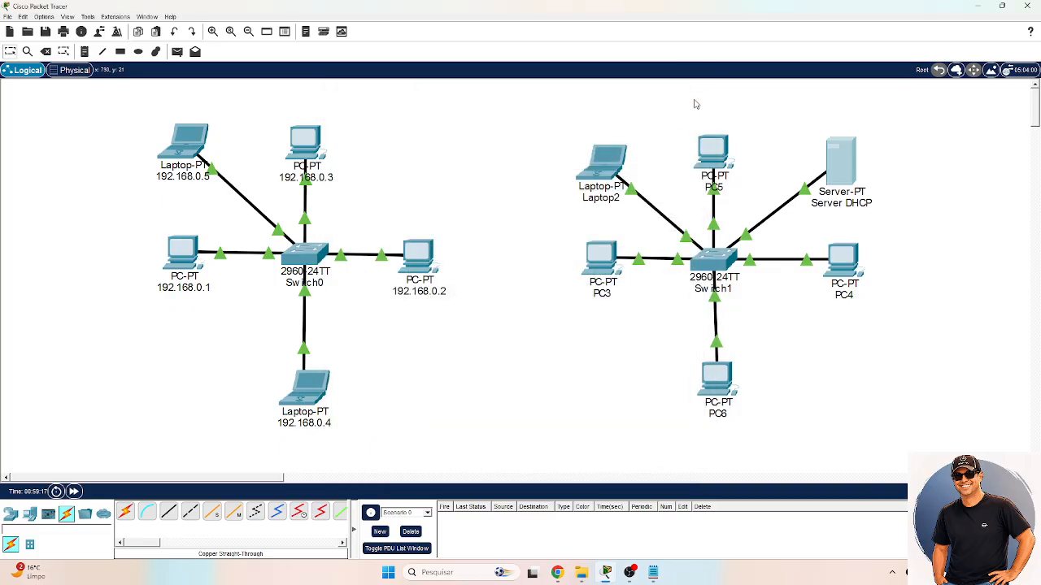
- Renew Laptop2's DHCP address by running ipconfig /renew in its Command Prompt, and close the prompt
left_click(612, 163)
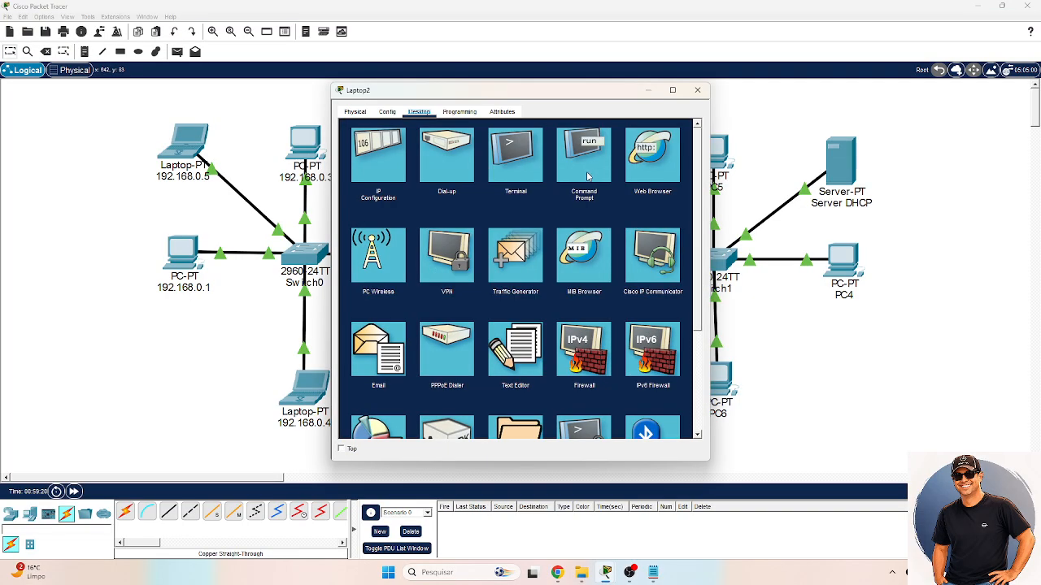
left_click(585, 161)
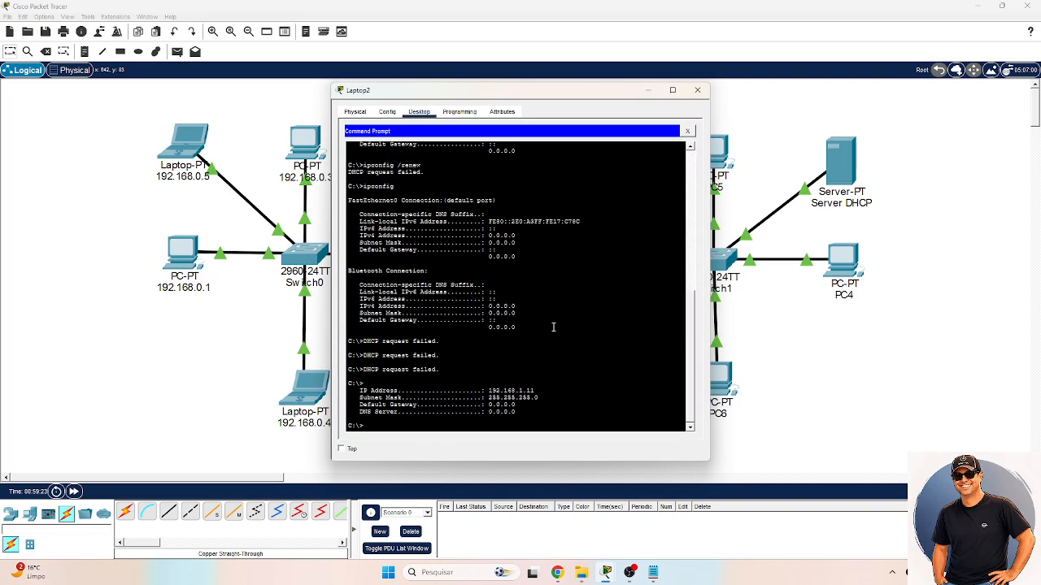
type("ipconfig")
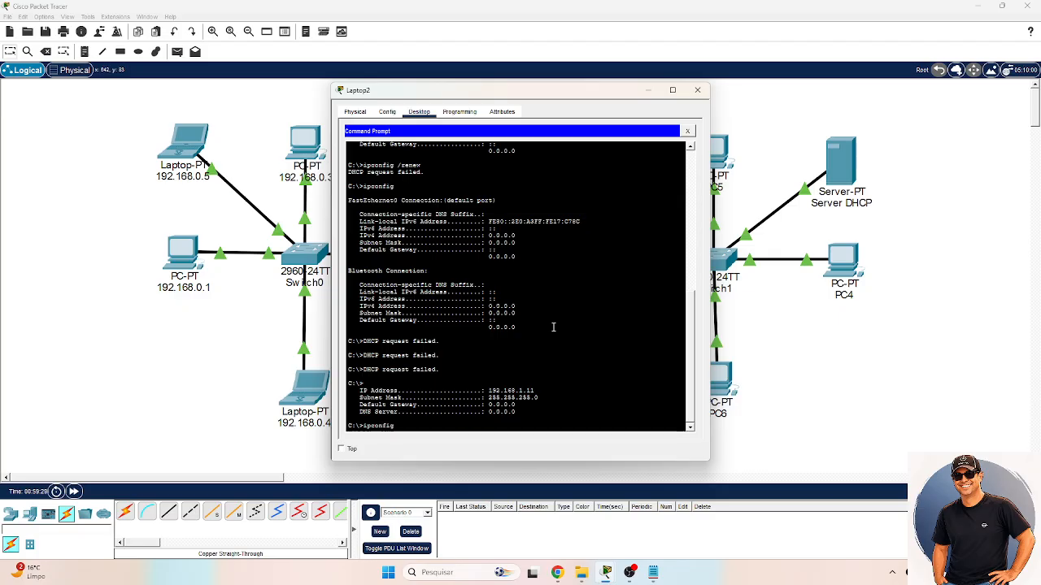
type(" /renew")
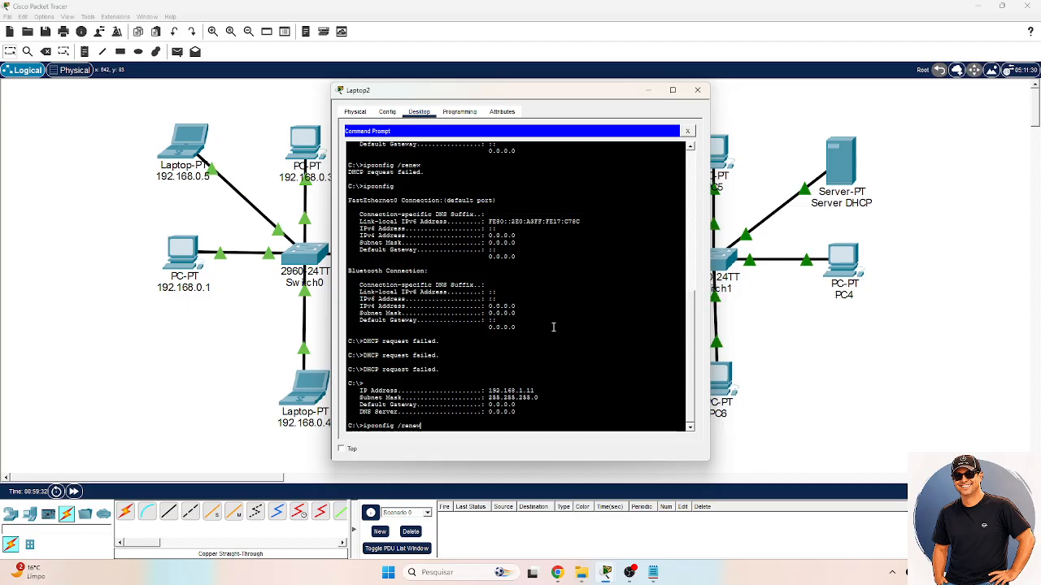
key("Return")
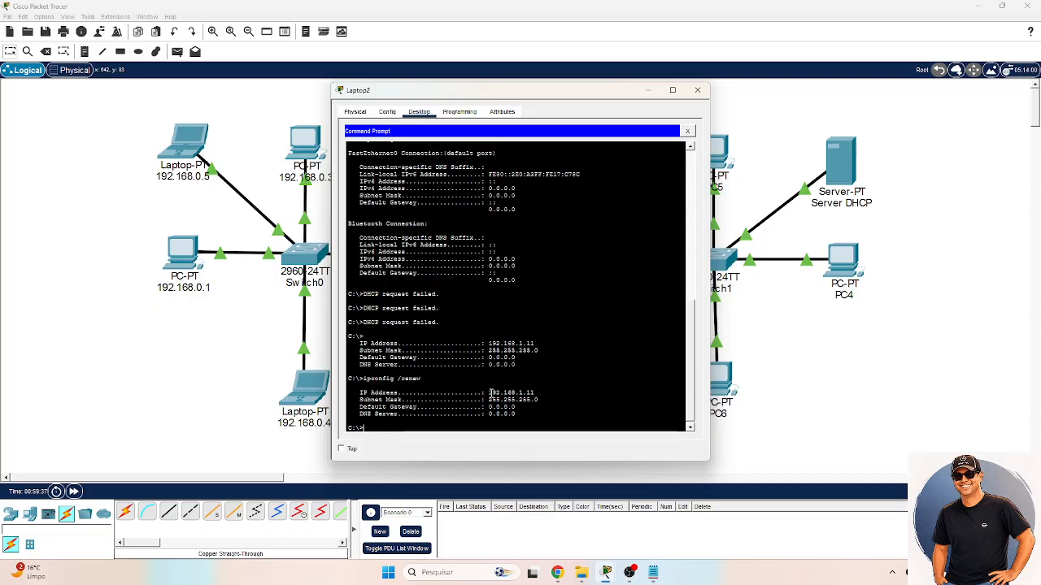
left_click_drag(488, 393, 536, 392)
left_click(688, 132)
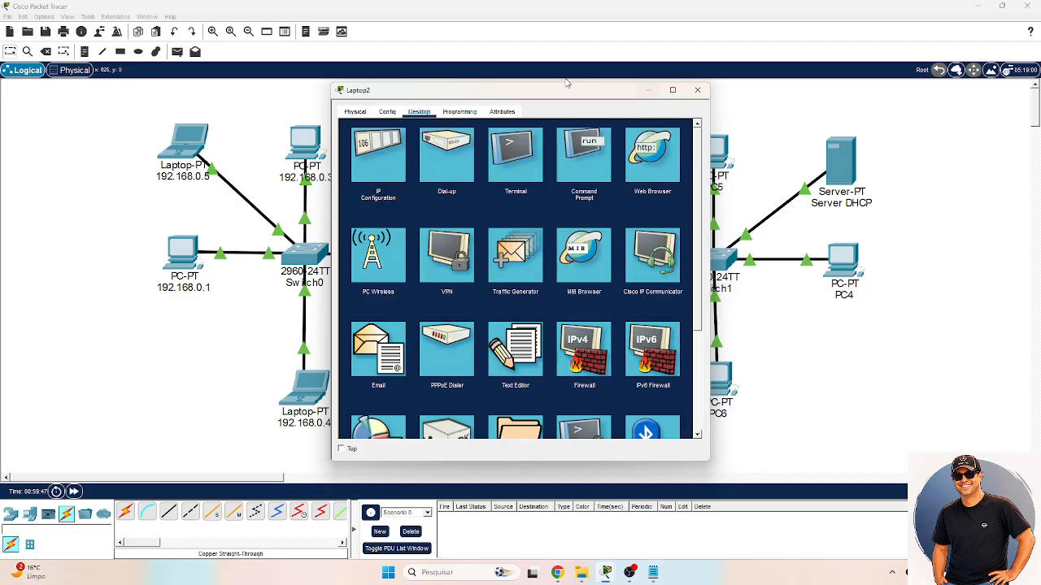
- Check the IP configuration of Laptop2's FastEthernet0 interface and close the laptop's window
left_click(388, 113)
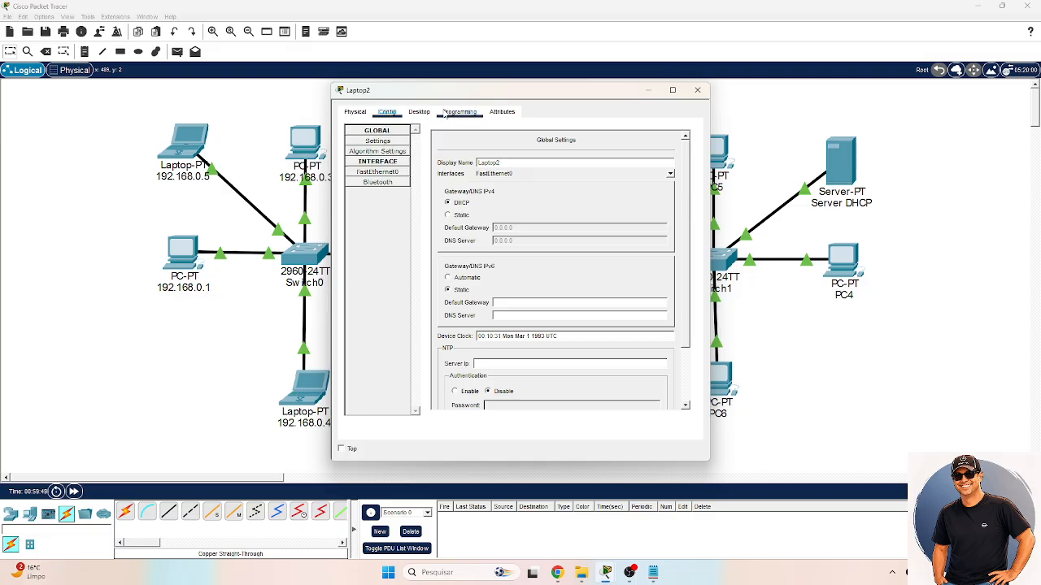
left_click(388, 174)
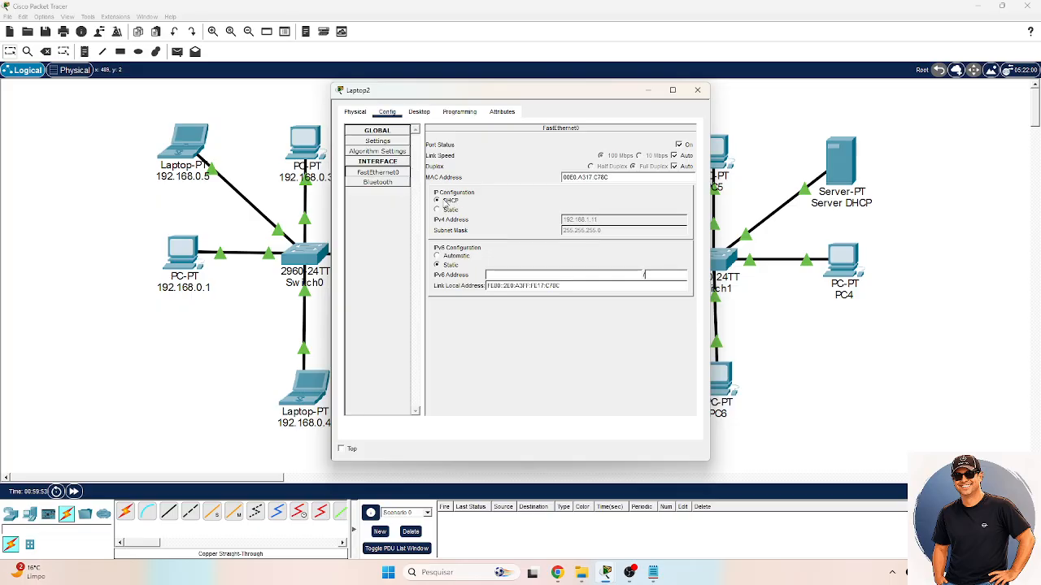
left_click(697, 91)
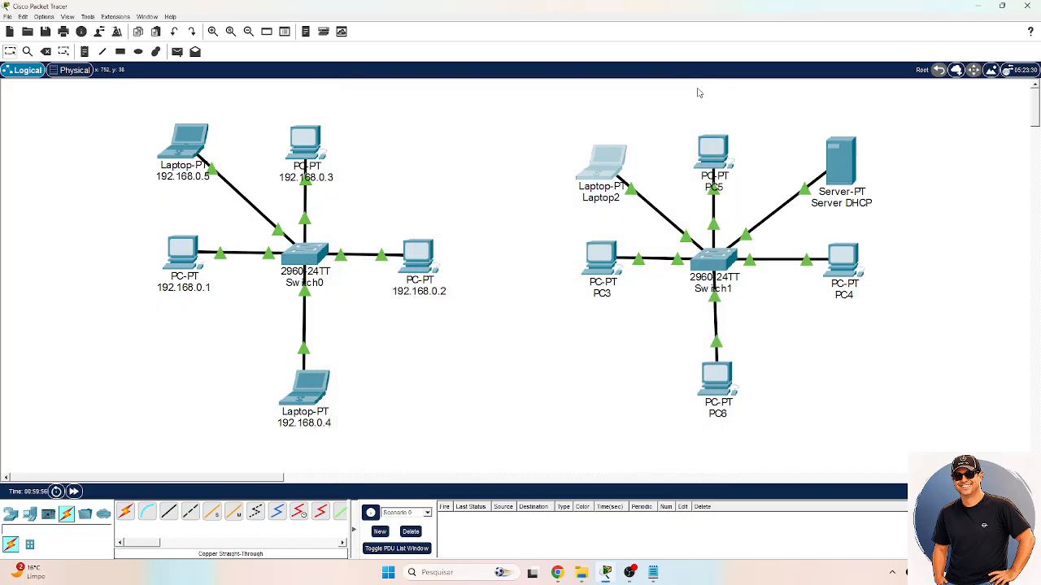
- Set the IP configuration of PC3's FastEthernet0 interface to DHCP and close its window
left_click(606, 264)
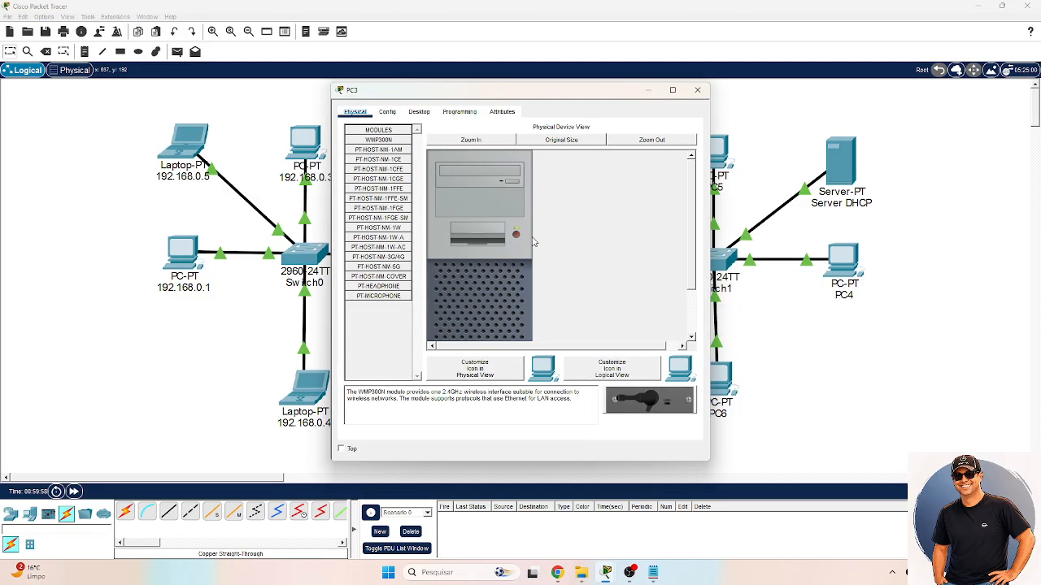
left_click(388, 112)
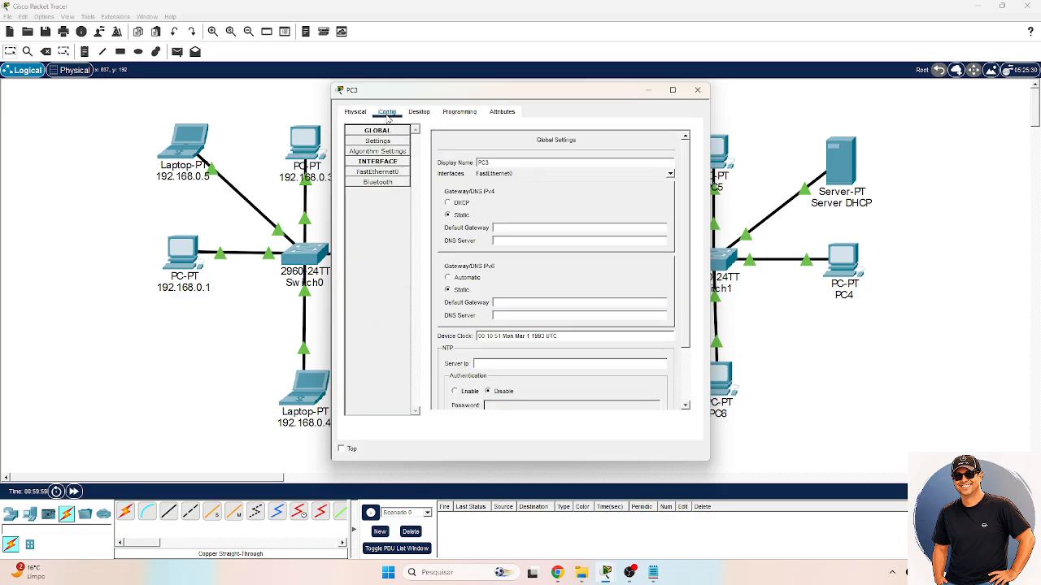
left_click(390, 172)
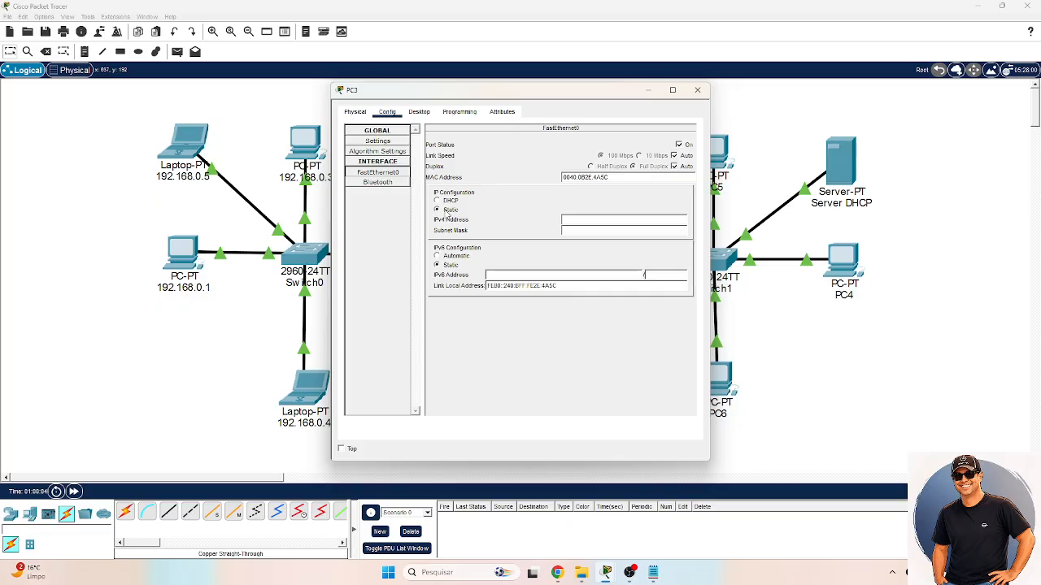
left_click(439, 201)
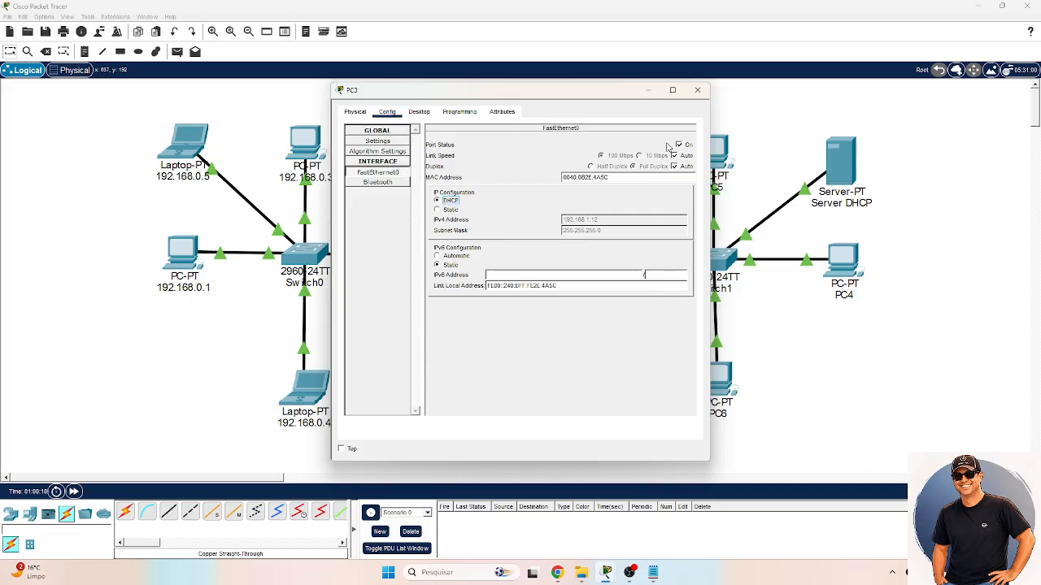
left_click(696, 89)
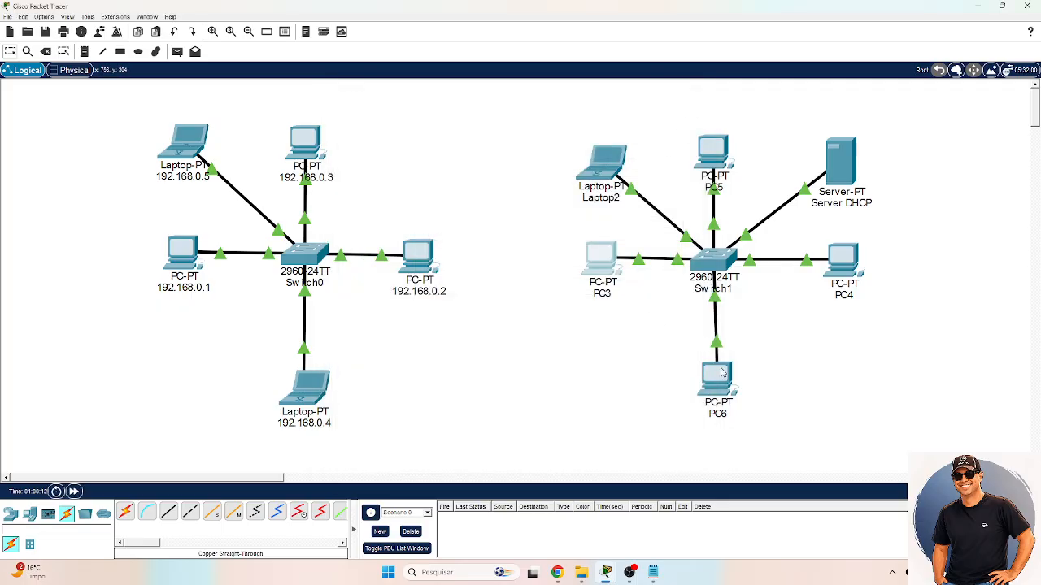
- Set the IP configuration of PC6's FastEthernet0 interface to DHCP and close its window
left_click(724, 379)
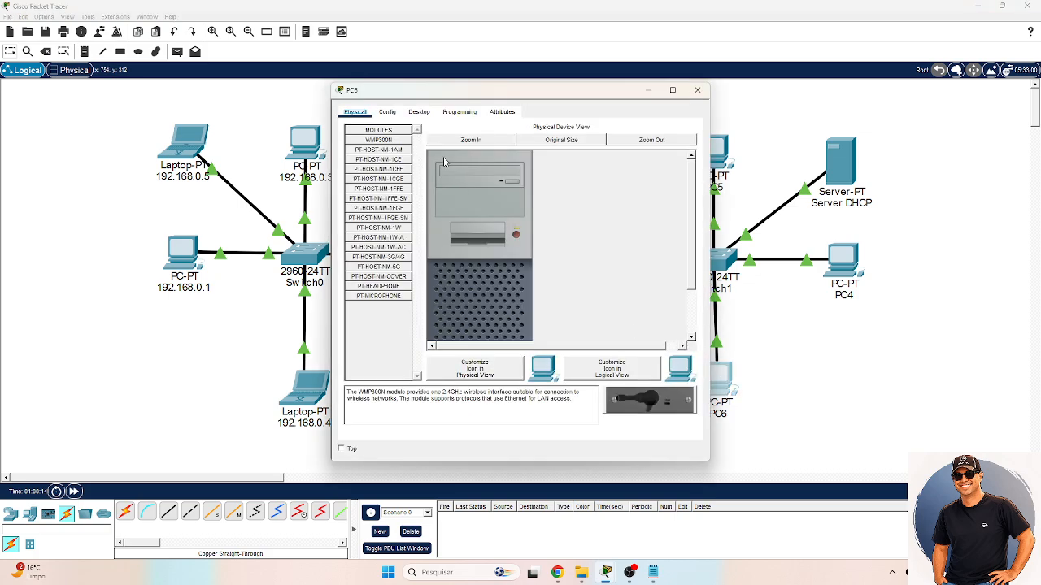
left_click(397, 114)
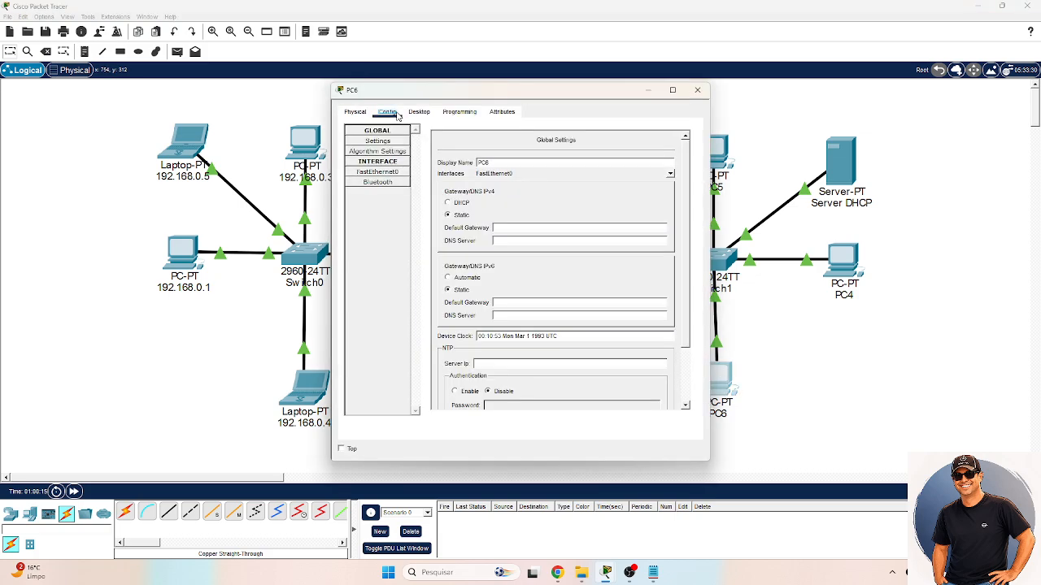
left_click(395, 173)
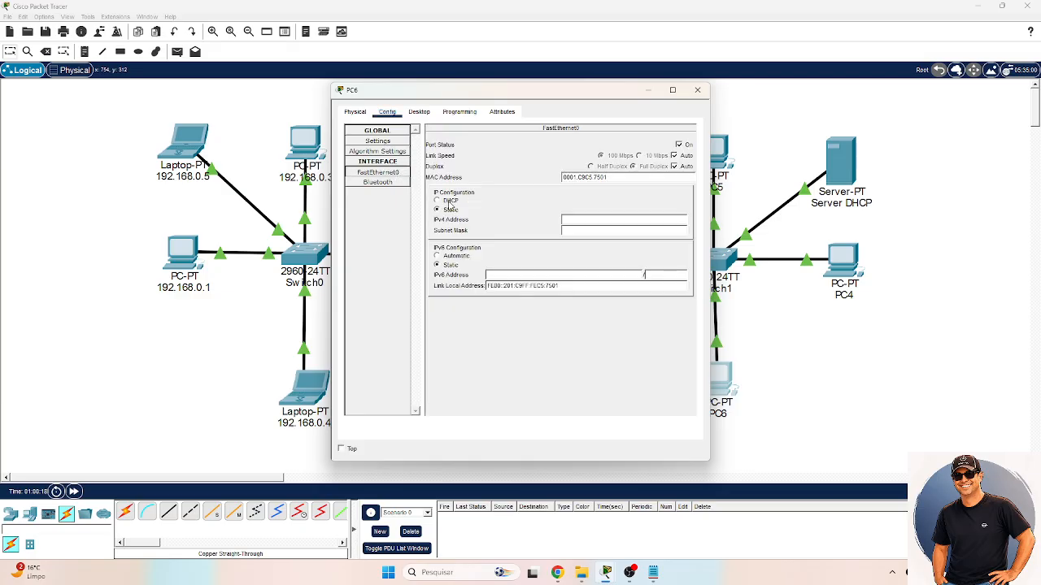
left_click(439, 201)
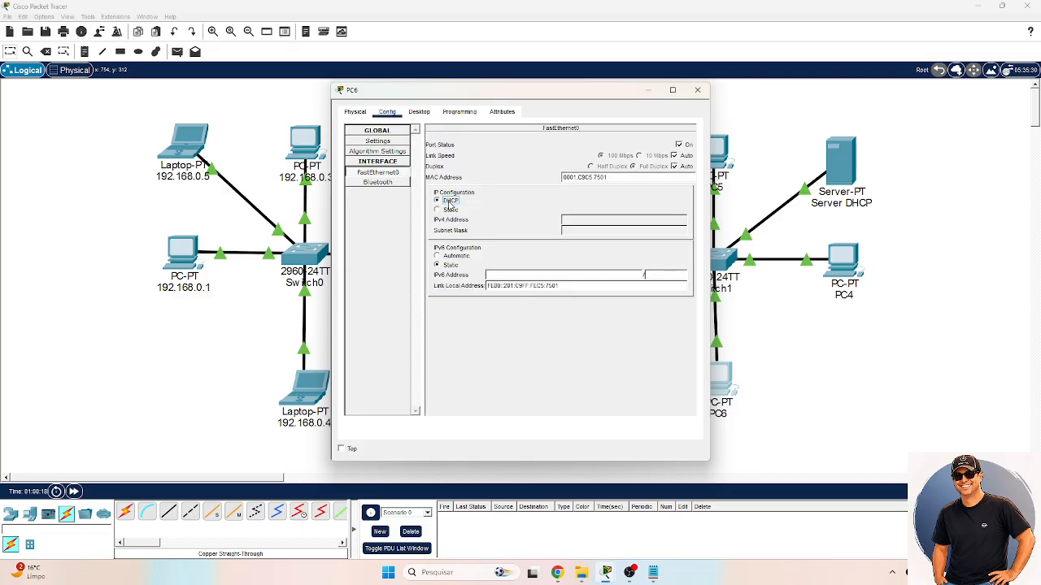
left_click(697, 91)
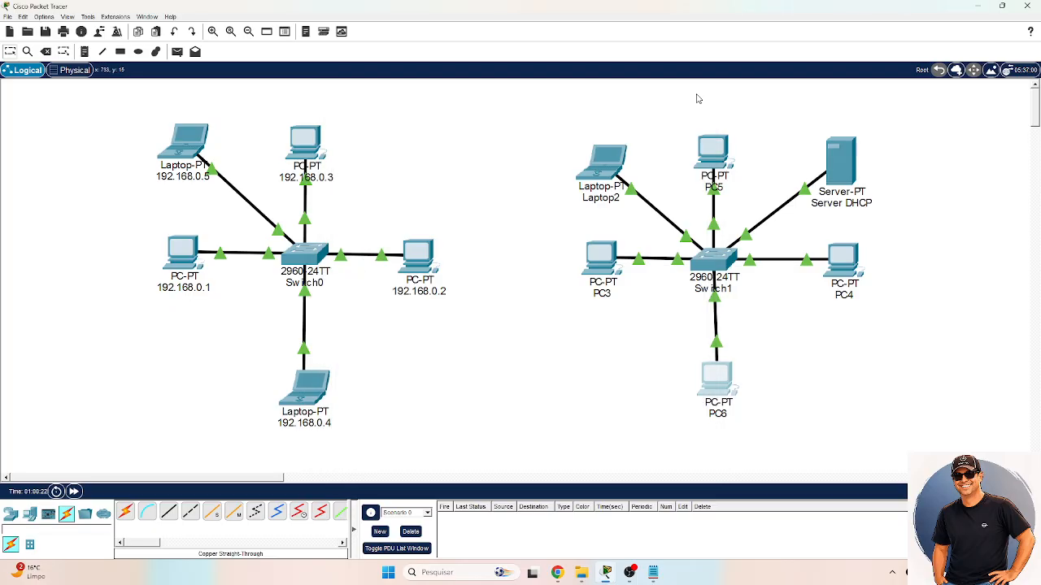
- Set the IP configuration of PC5's FastEthernet0 interface to DHCP and close its window
left_click(714, 155)
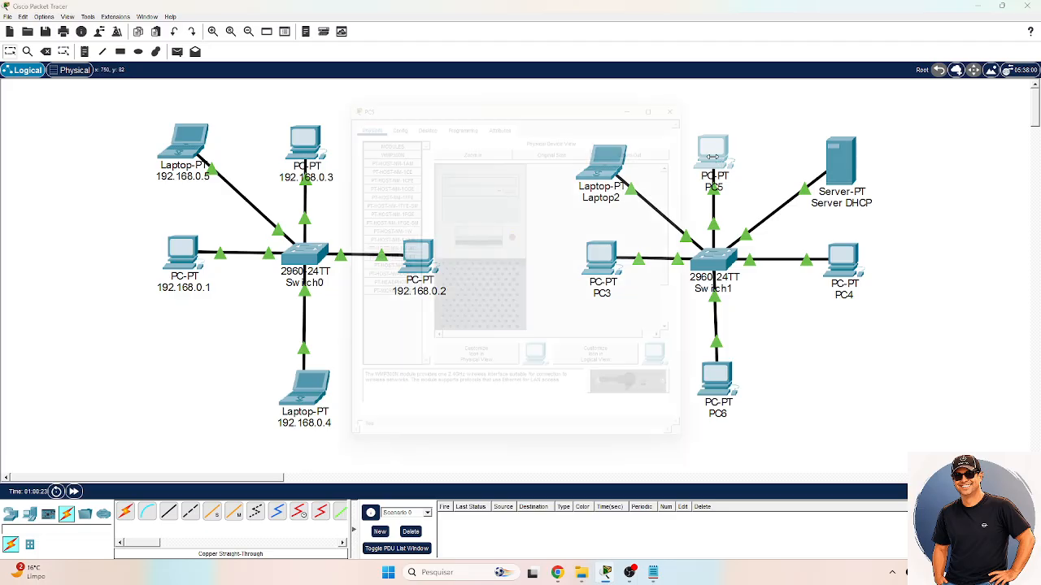
left_click(400, 114)
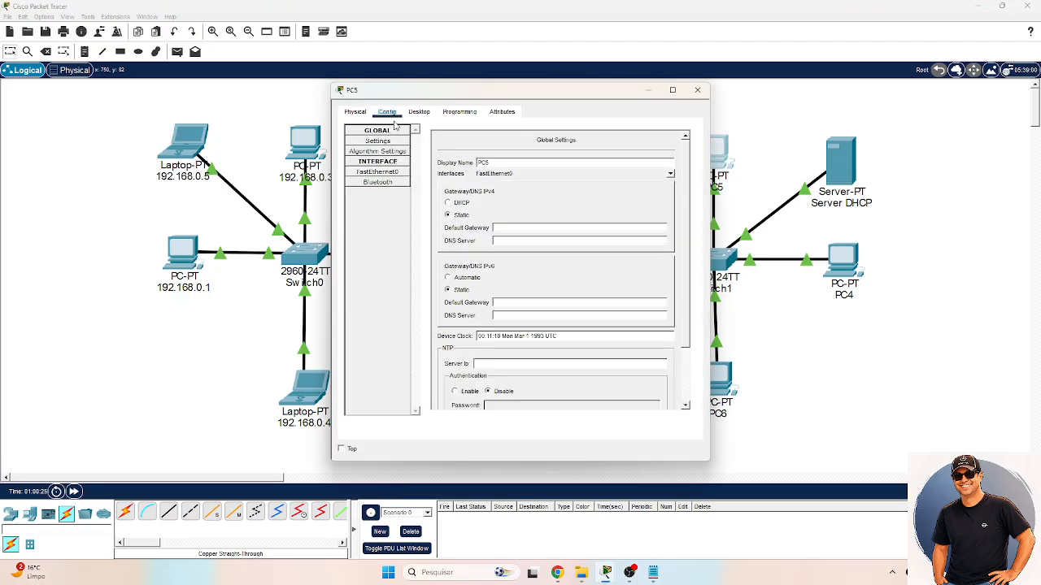
left_click(392, 174)
left_click(437, 200)
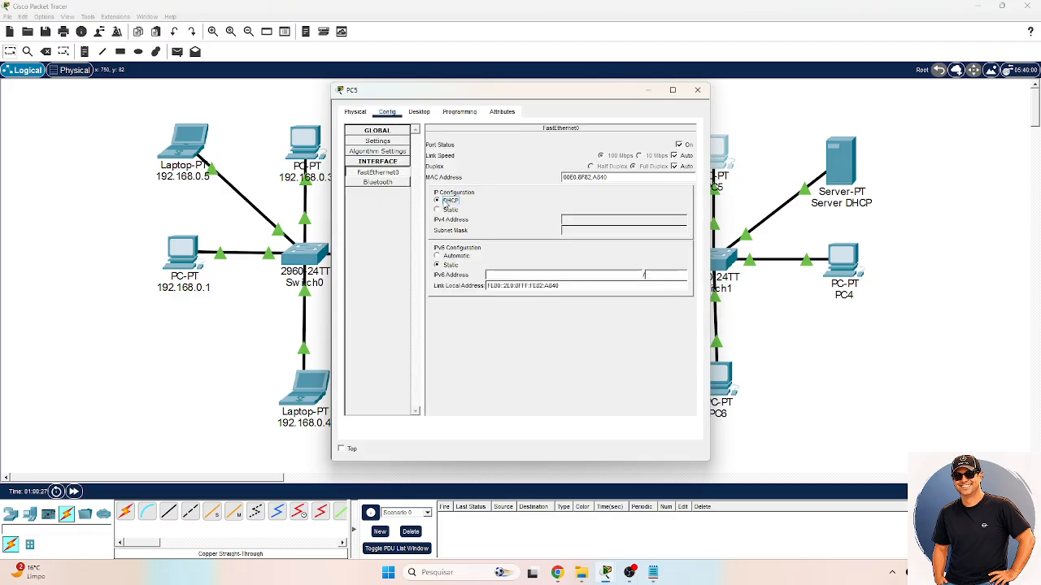
left_click(702, 90)
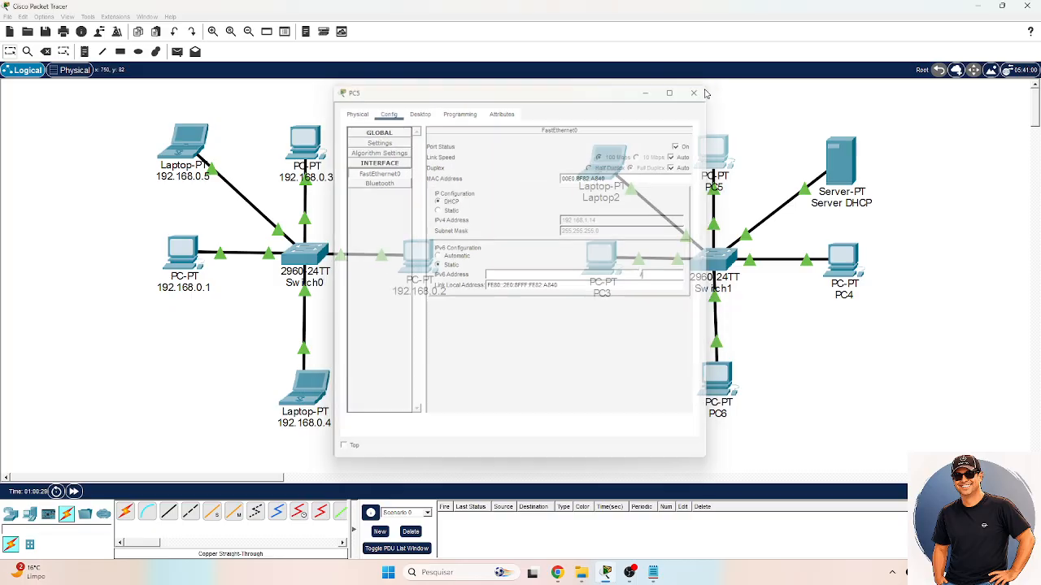
- Set PC4's IPv4 gateway and DNS mode to DHCP in its global settings
left_click(842, 270)
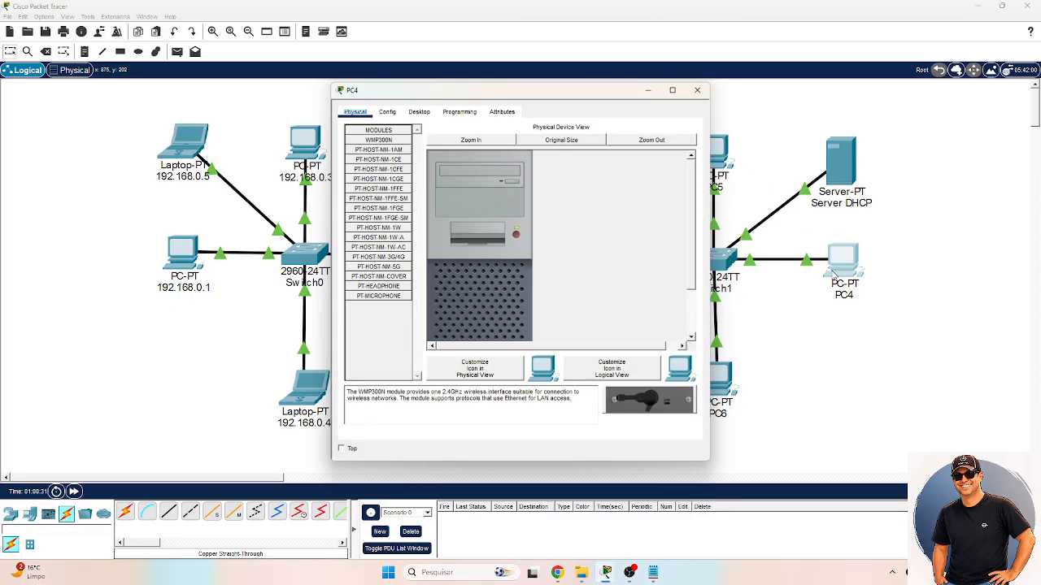
left_click(389, 112)
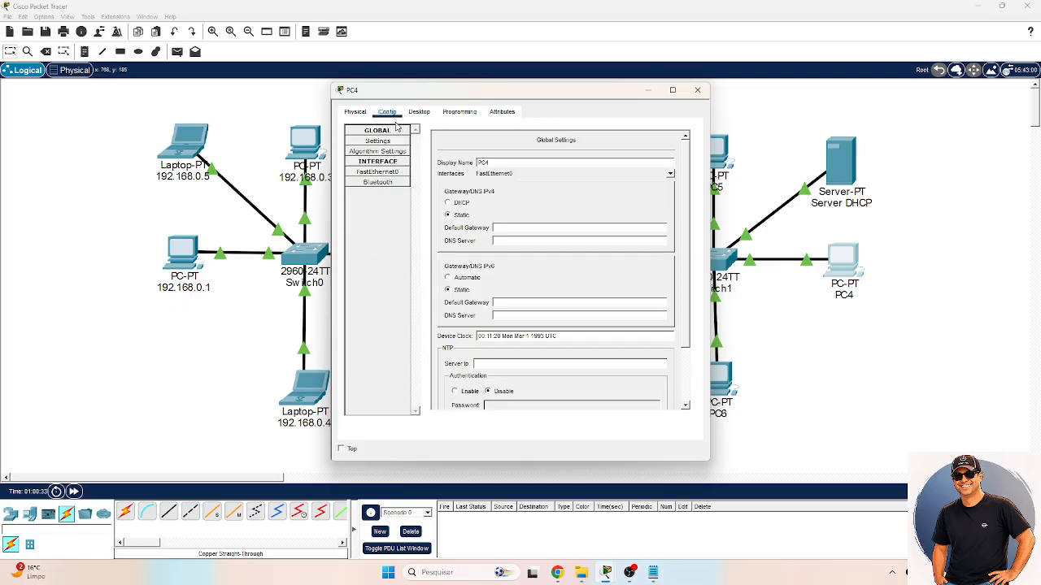
left_click(457, 204)
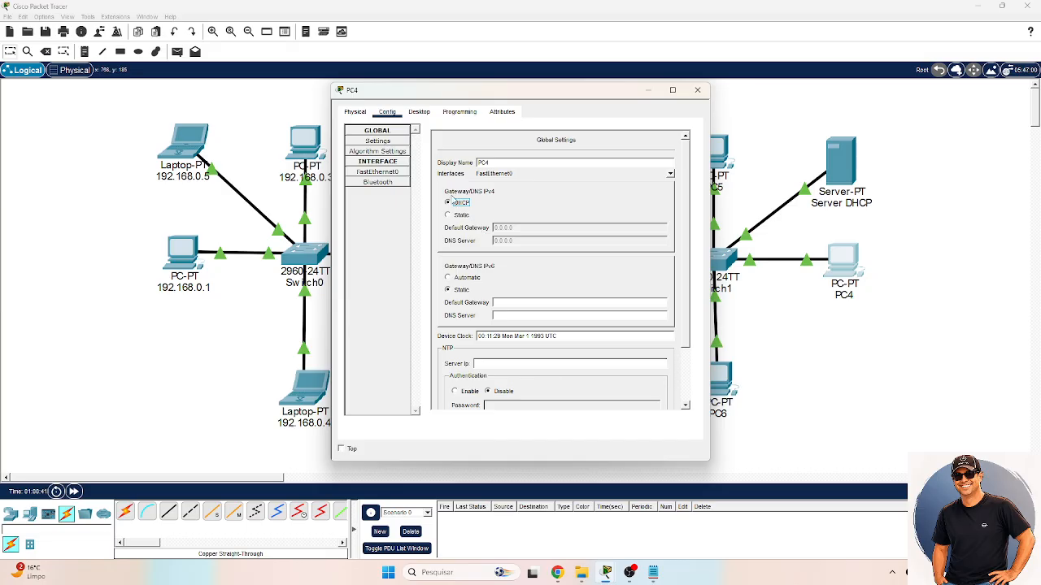
- Check PC4's IP configuration by running ipconfig in its Command Prompt, and close the PC's window
left_click(421, 114)
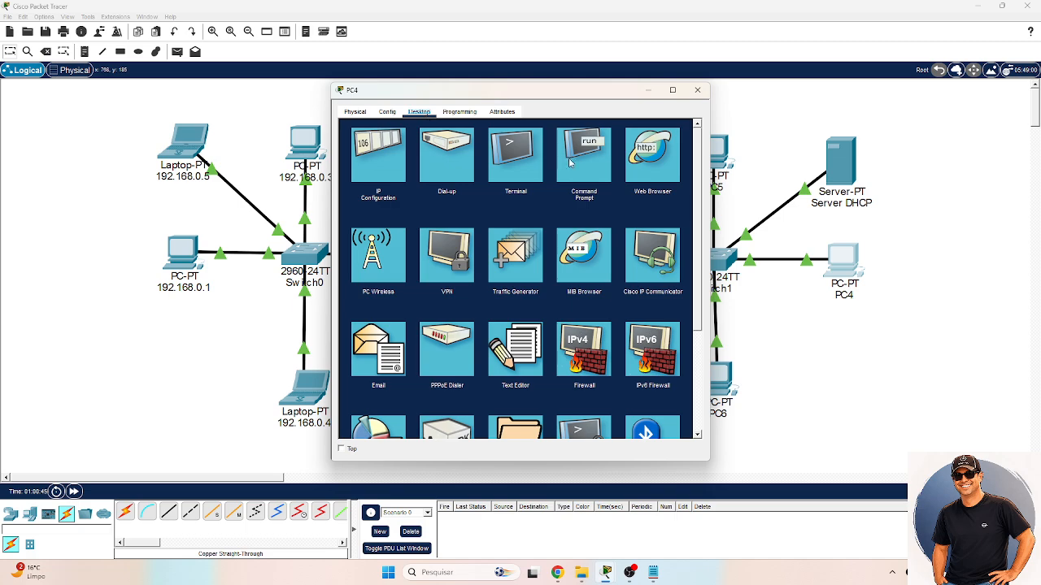
left_click(570, 162)
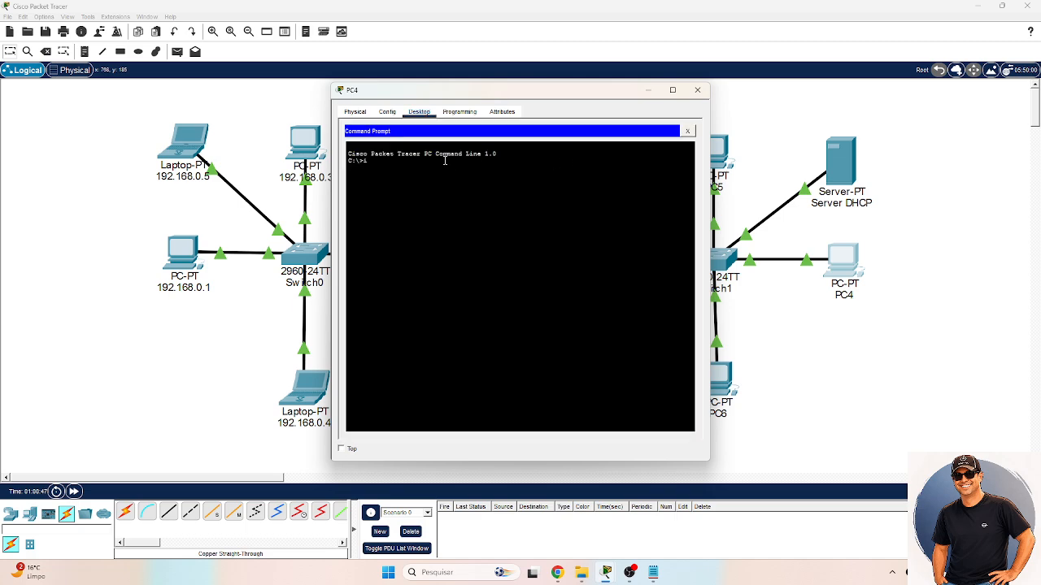
type("ipconfig")
key("Return")
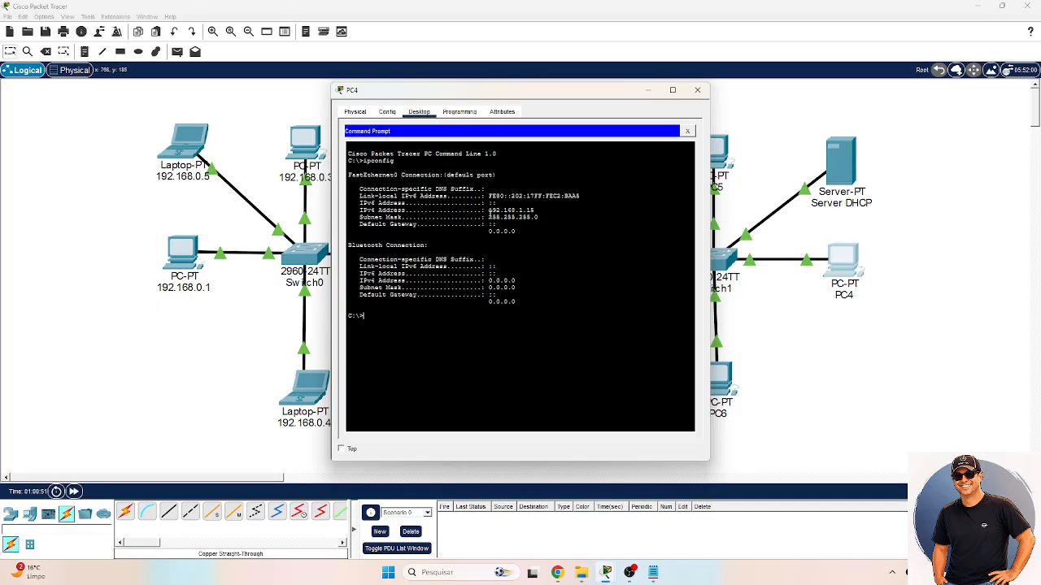
left_click(687, 132)
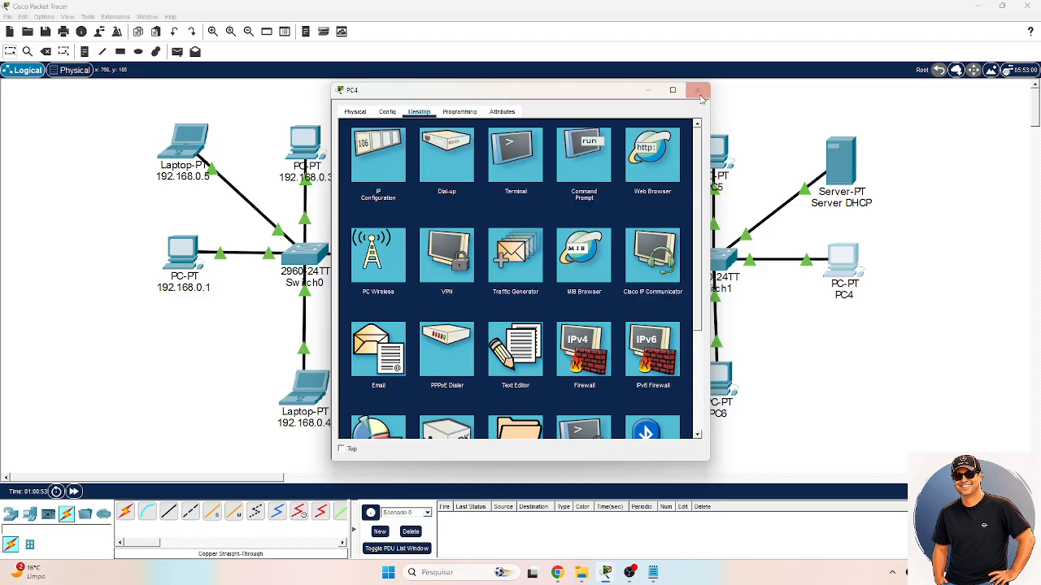
left_click(697, 90)
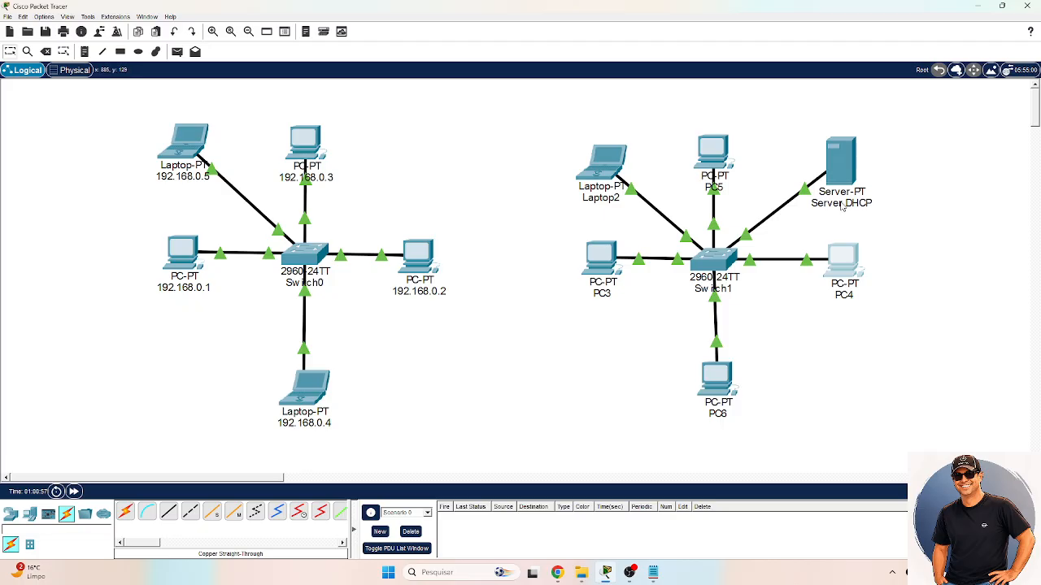
- Review the DHCP service's pool settings on Server DHCP and close the server's window
left_click(842, 167)
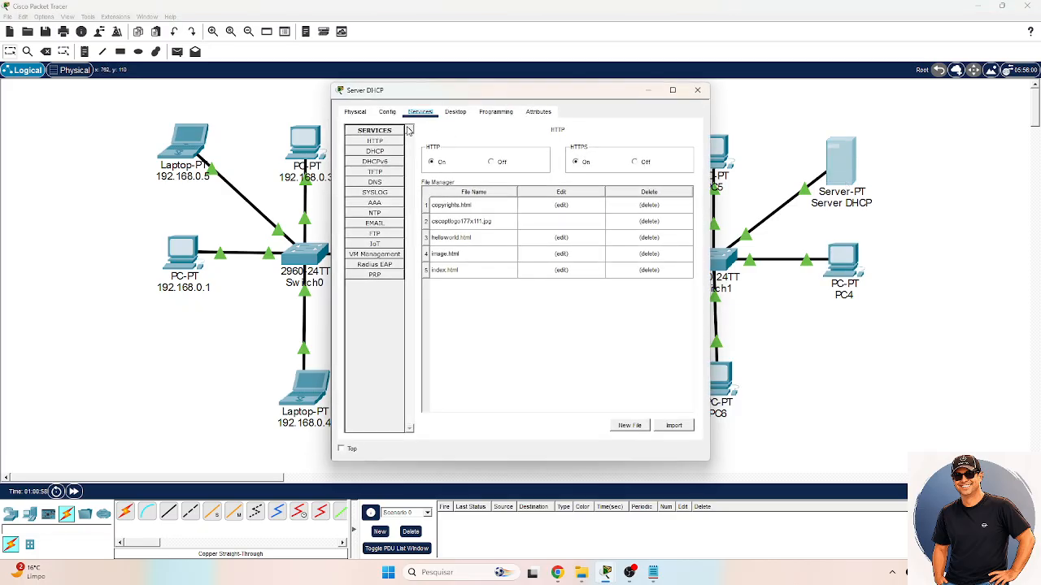
left_click(374, 151)
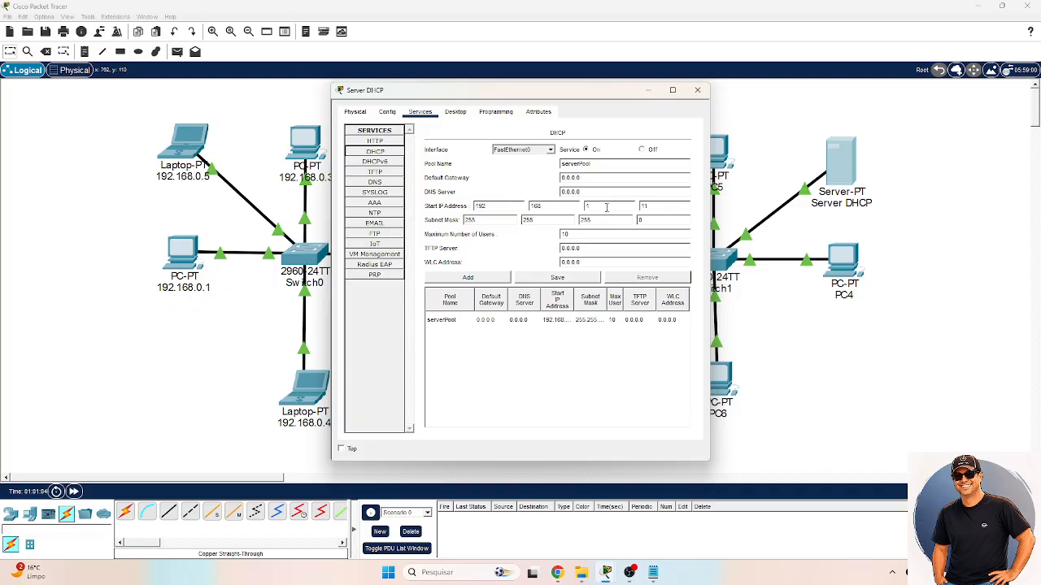
left_click(696, 90)
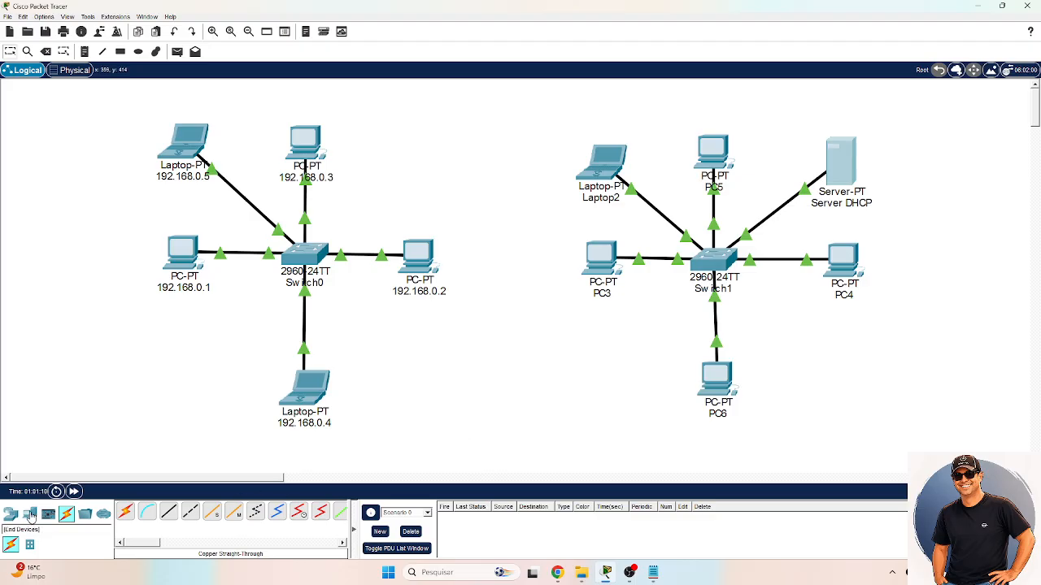
- Add a laptop below PC3 in the Switch1 network and choose the Copper Straight-Through cable
left_click(30, 516)
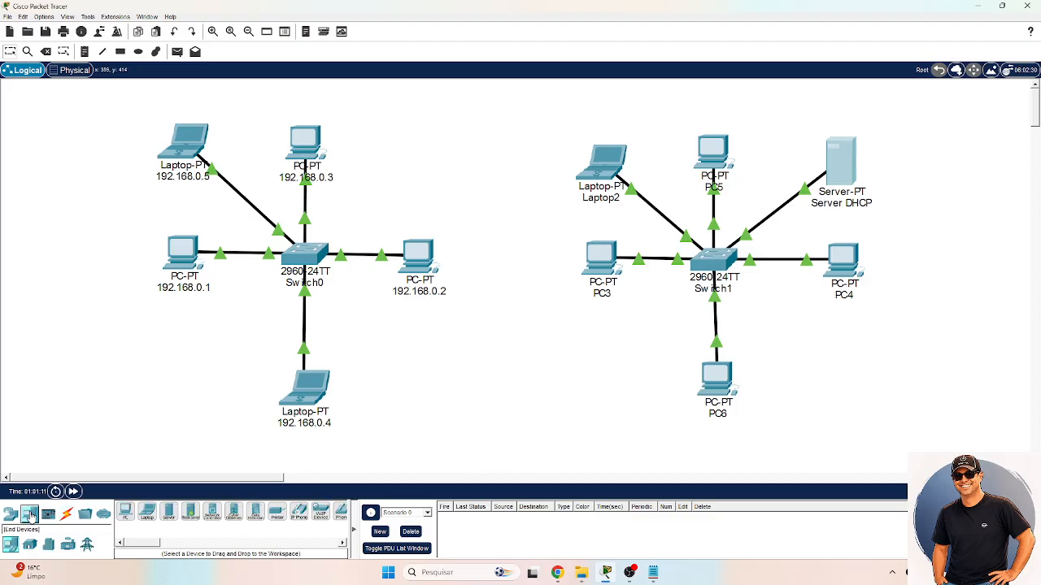
left_click(147, 513)
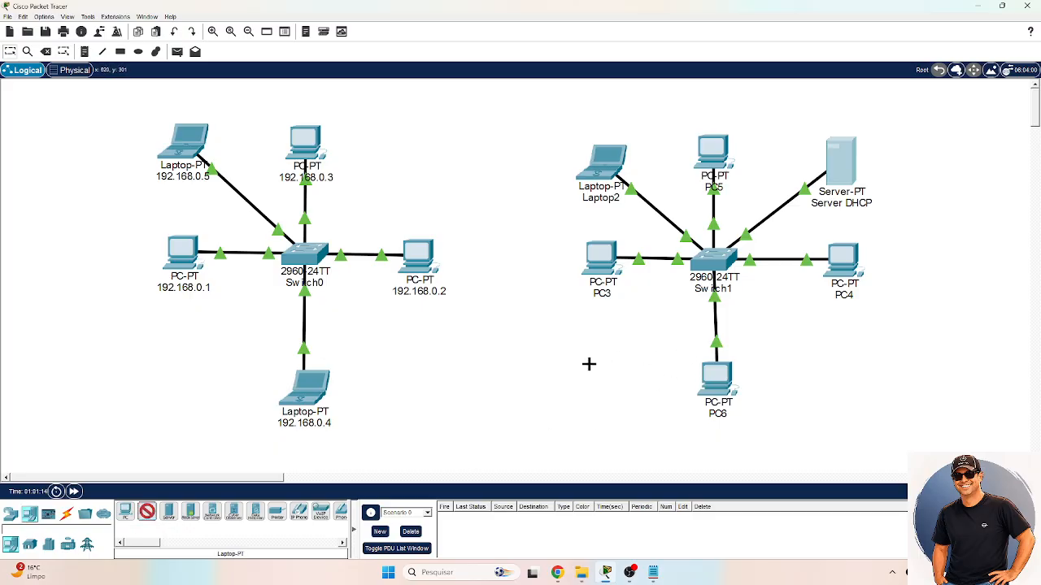
left_click(588, 364)
left_click(66, 514)
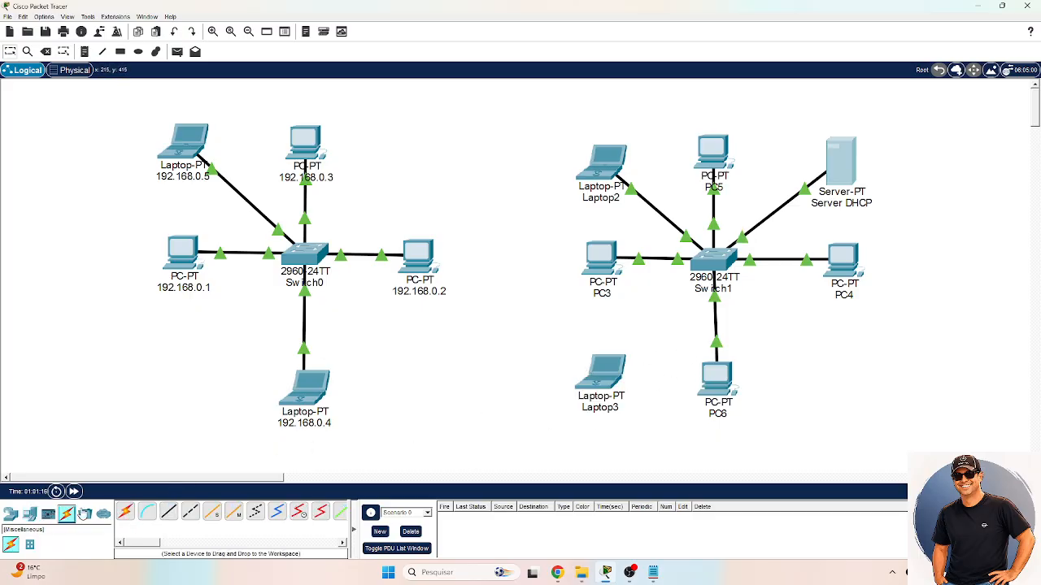
left_click(168, 512)
left_click(619, 378)
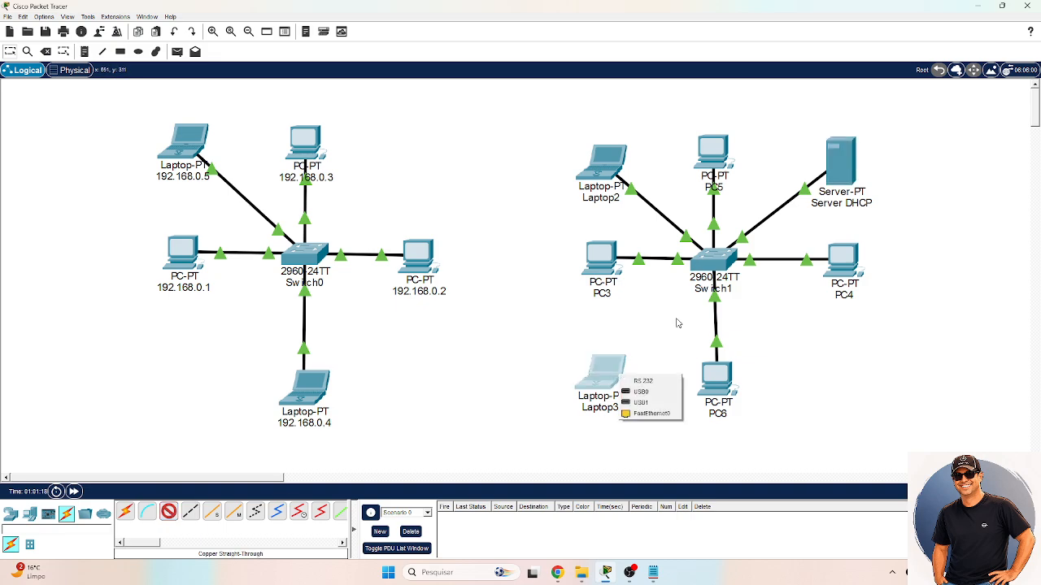
left_click(651, 413)
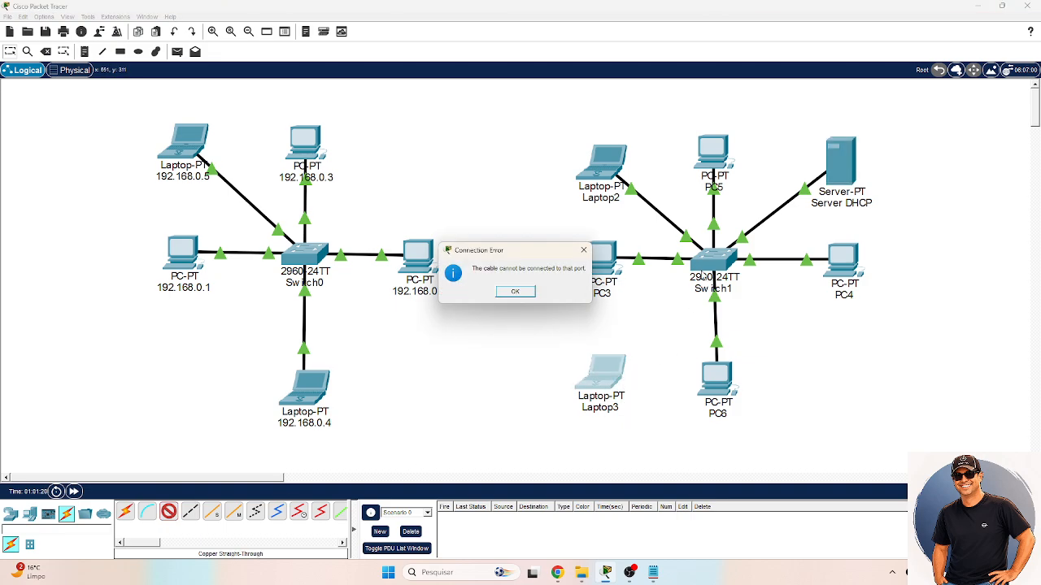
left_click(516, 292)
- Connect Laptop3's FastEthernet0 port to Switch1's FastEthernet0/7 port with the straight-through cable
left_click(612, 374)
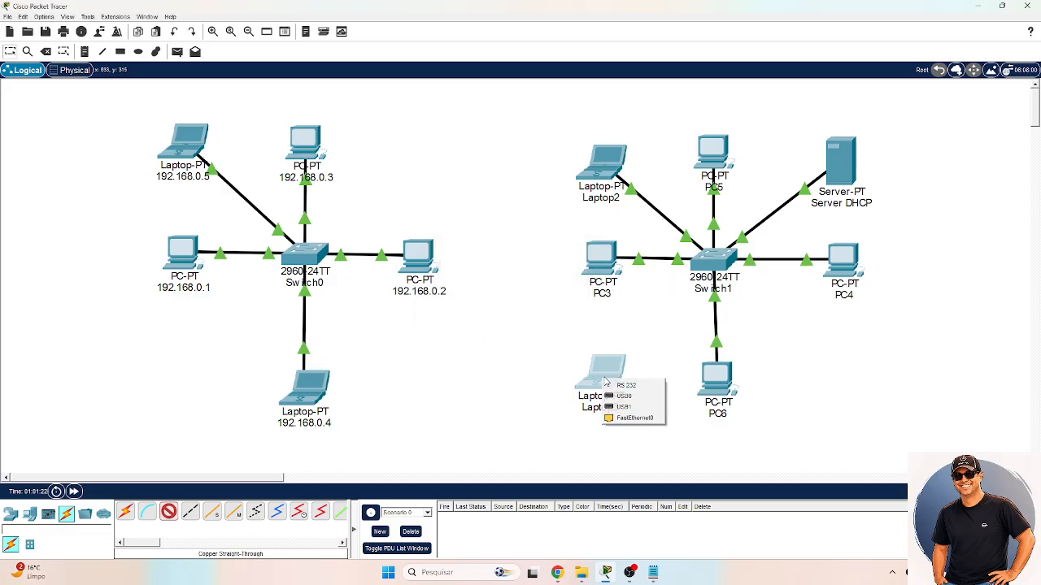
left_click(642, 418)
left_click(704, 257)
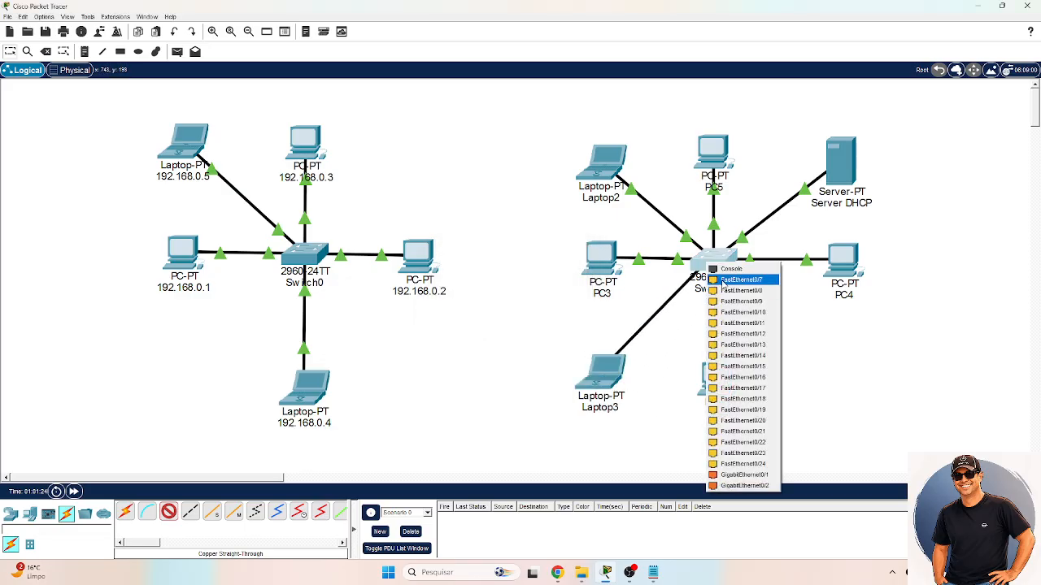
left_click(740, 274)
- Set the IP configuration of Laptop3's FastEthernet0 interface to DHCP
left_click(606, 372)
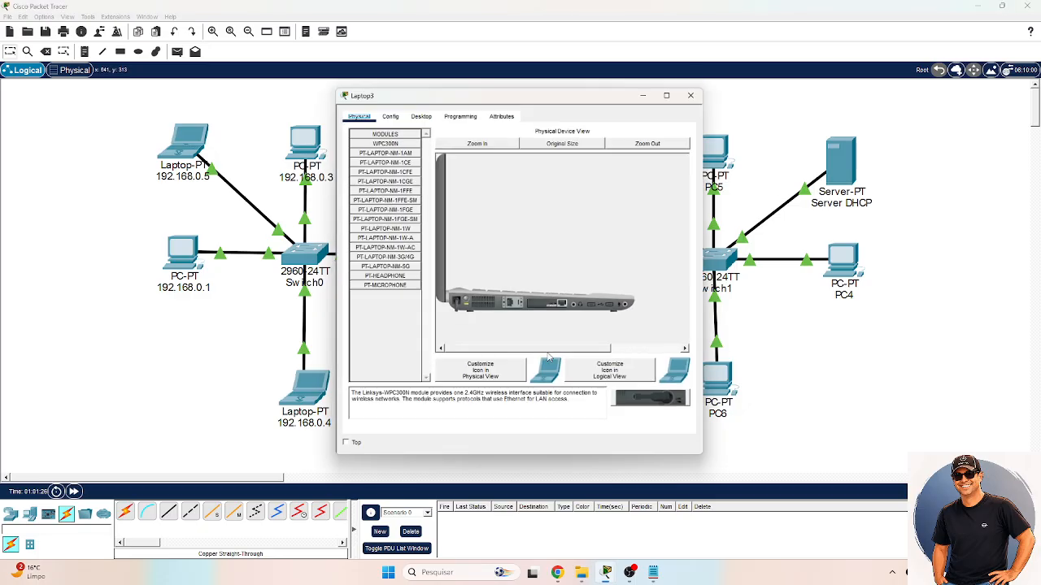
left_click(387, 111)
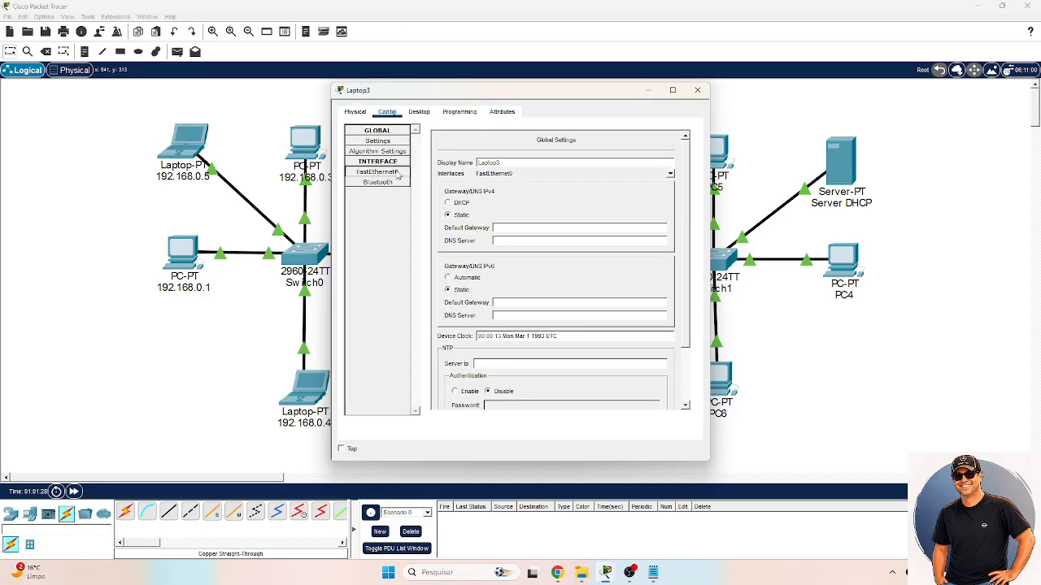
left_click(396, 173)
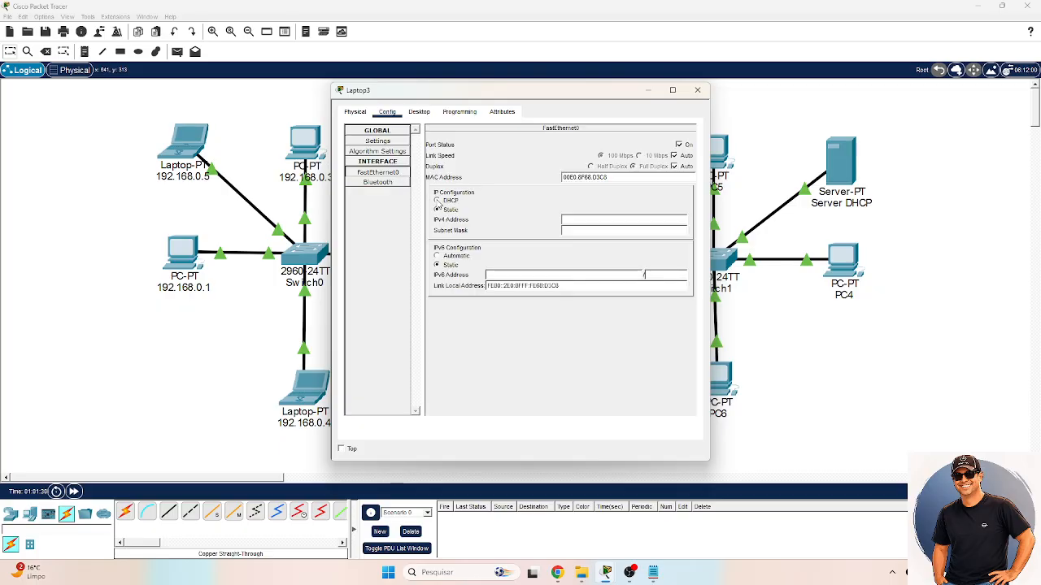
left_click(438, 202)
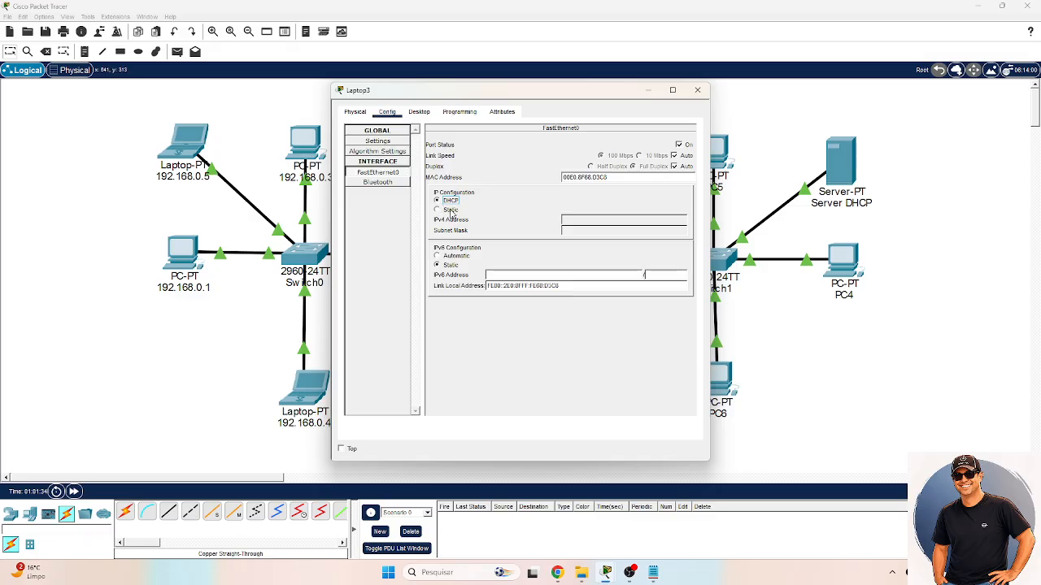
- Check Laptop3's IP configuration by running ipconfig in its Command Prompt, and close the laptop's window
left_click(425, 115)
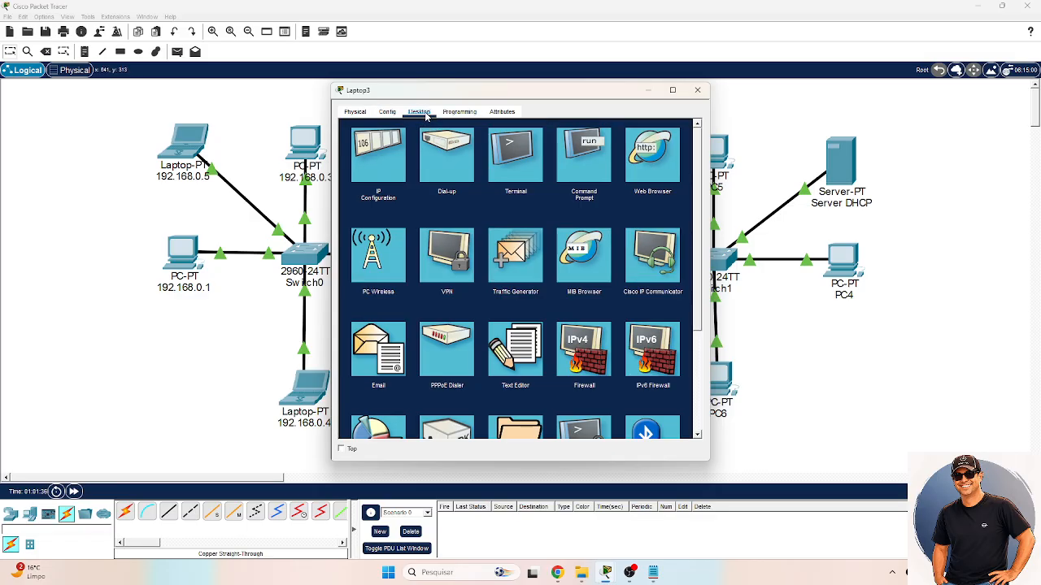
left_click(584, 156)
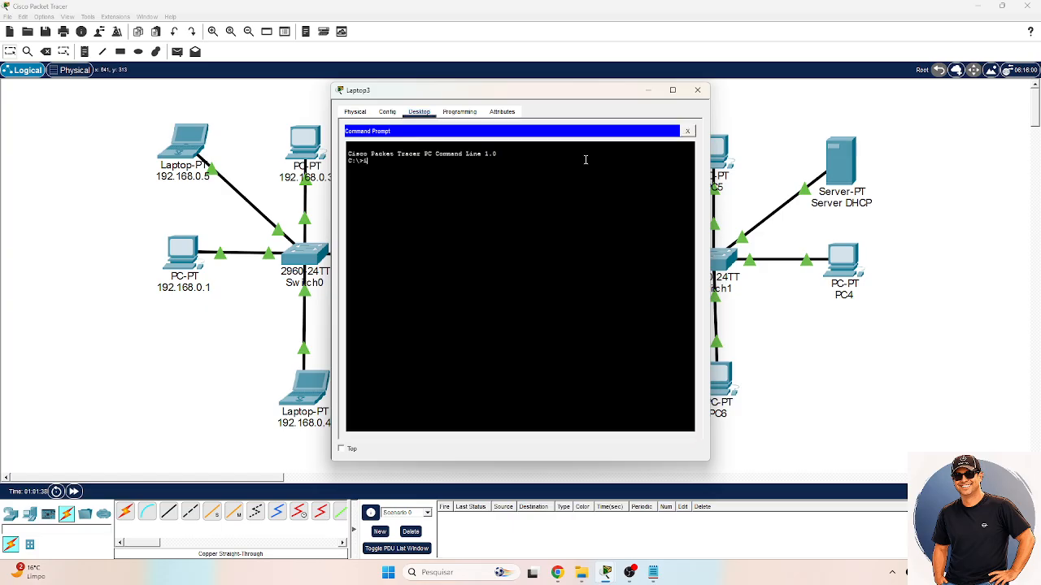
type("ipconfig")
key("Return")
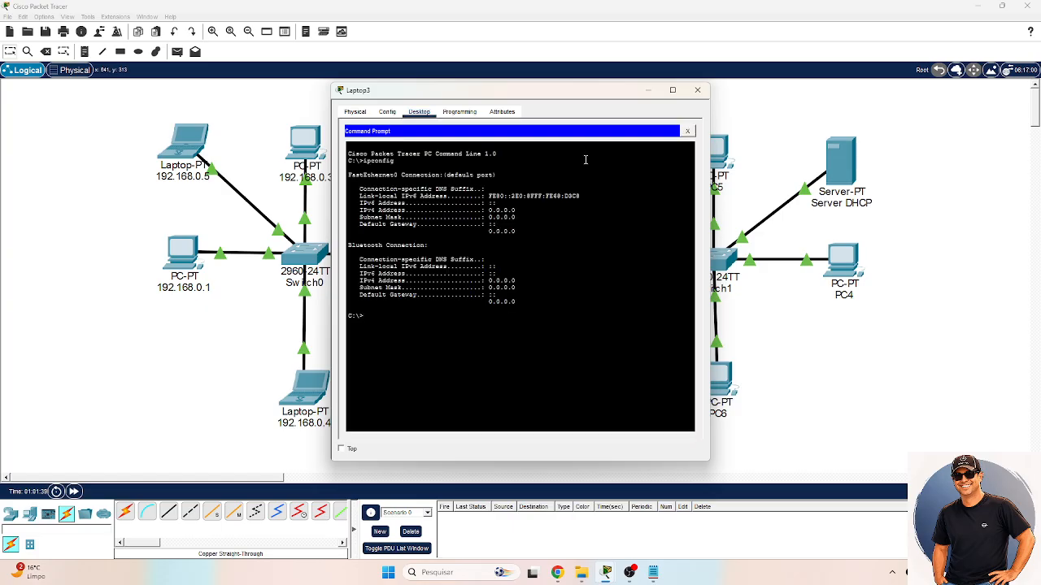
key("Up")
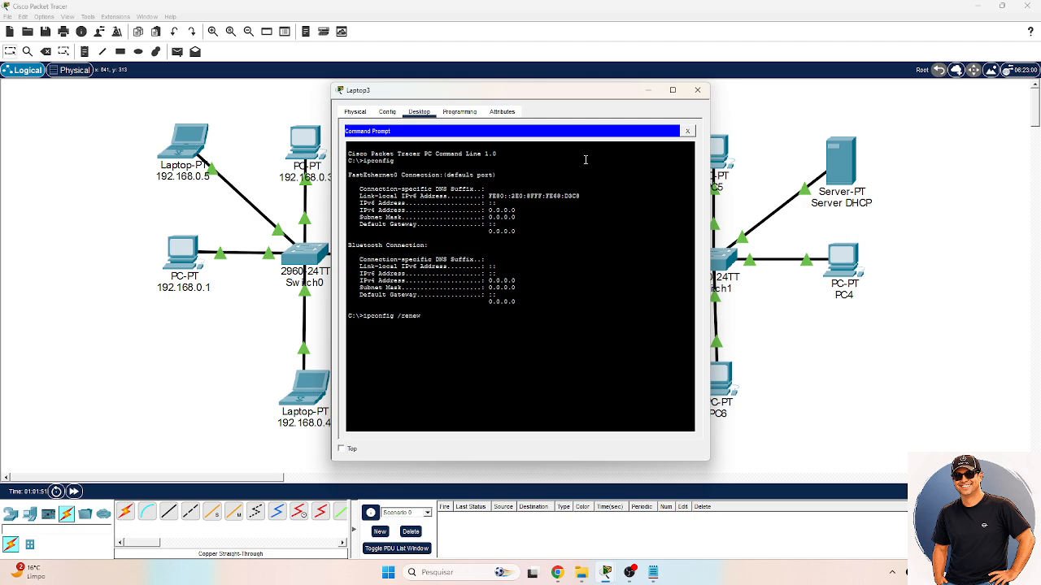
left_click(697, 89)
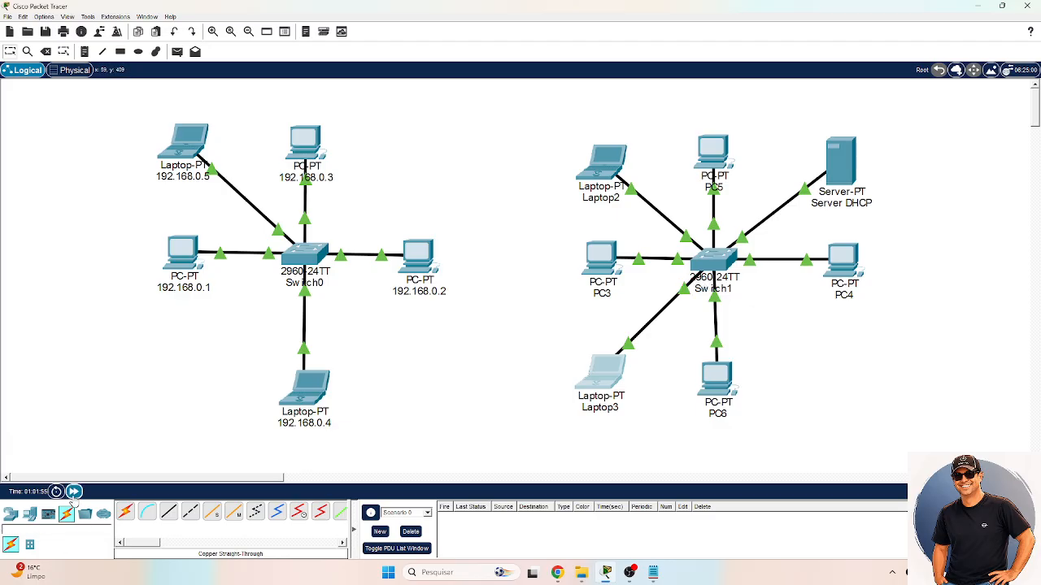
- Fast-forward the simulation time, review the IP settings of Laptop3's FastEthernet0 interface, and close its window
left_click(74, 492)
left_click(615, 377)
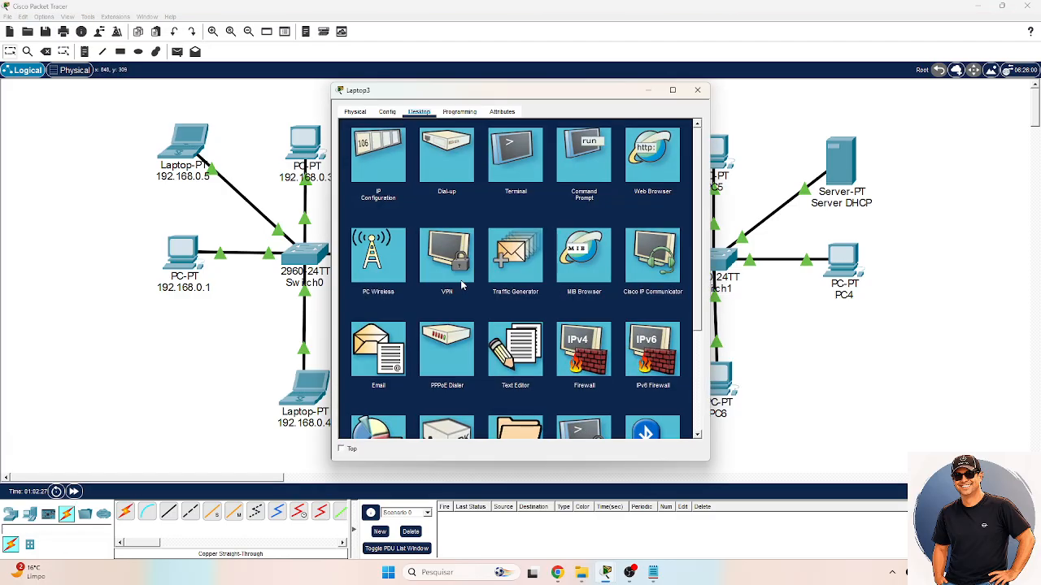
left_click(387, 111)
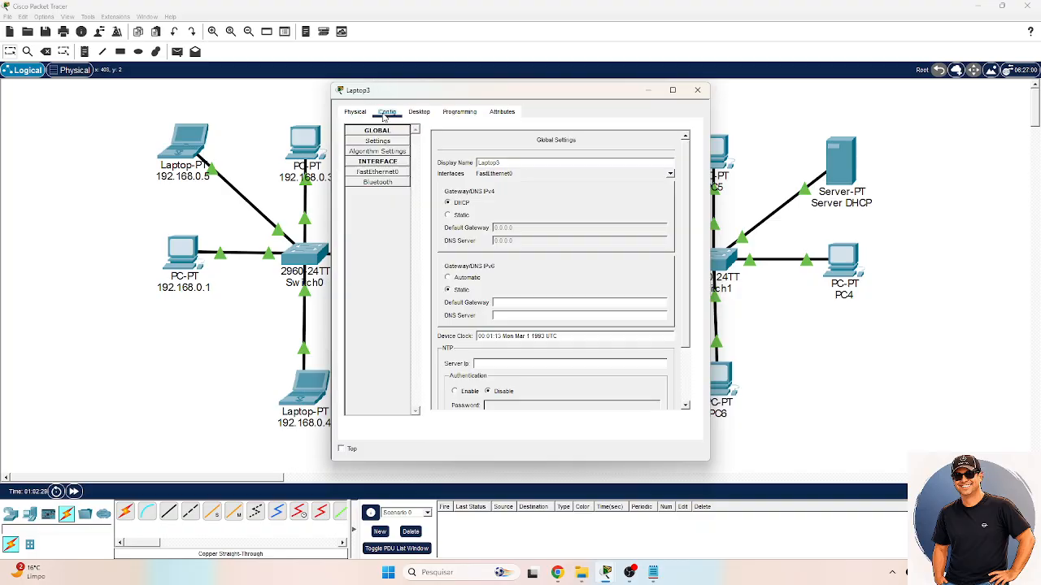
left_click(377, 172)
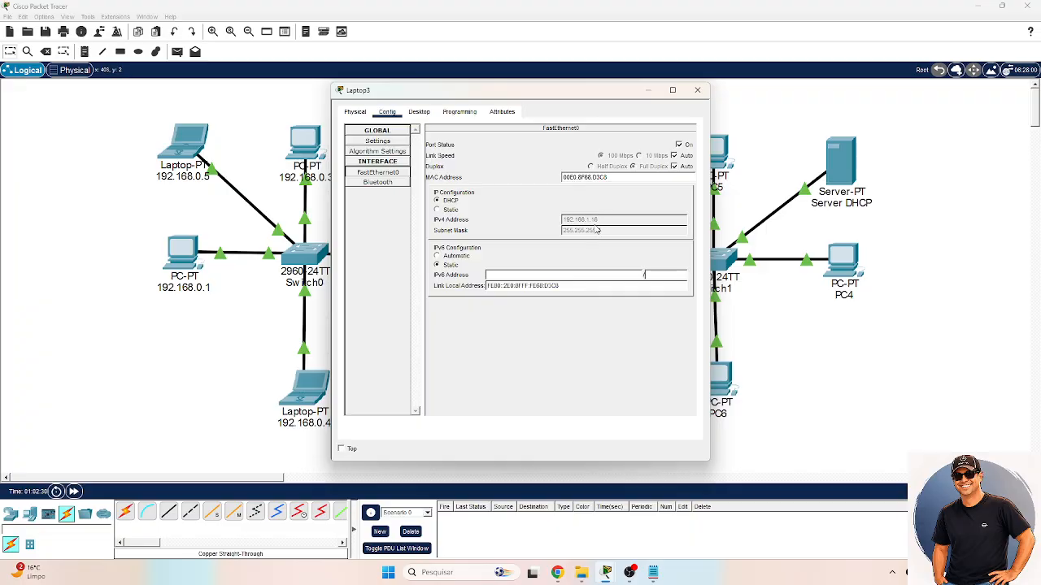
left_click(697, 90)
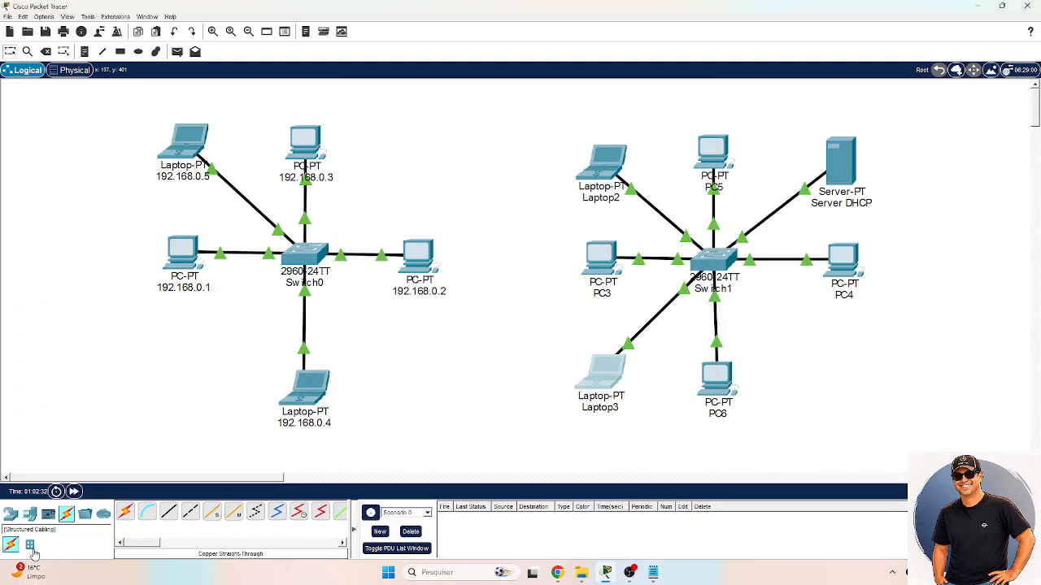
- Add a PC beside PC6 in the Switch1 network
left_click(29, 514)
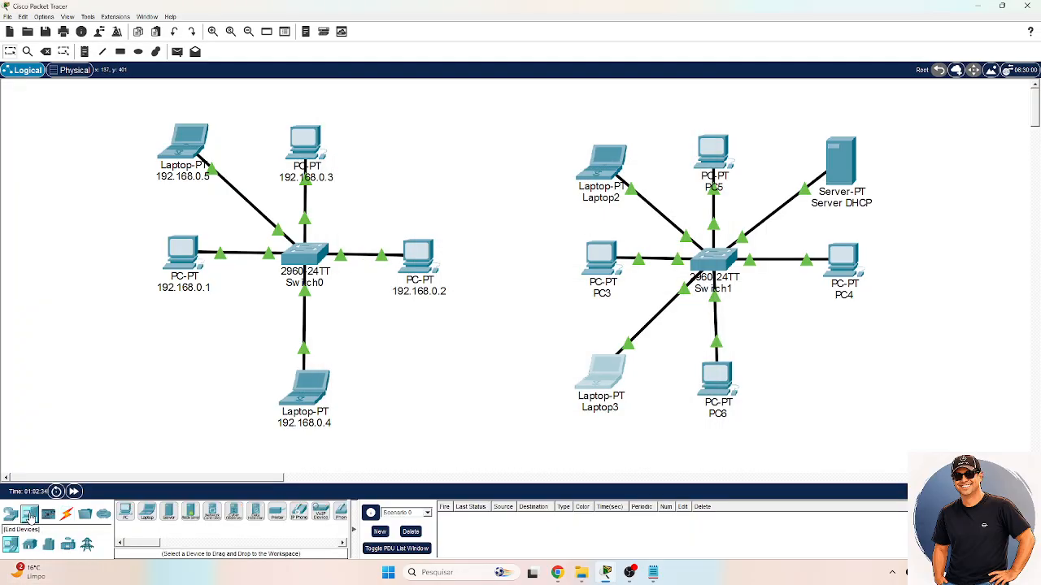
left_click(126, 512)
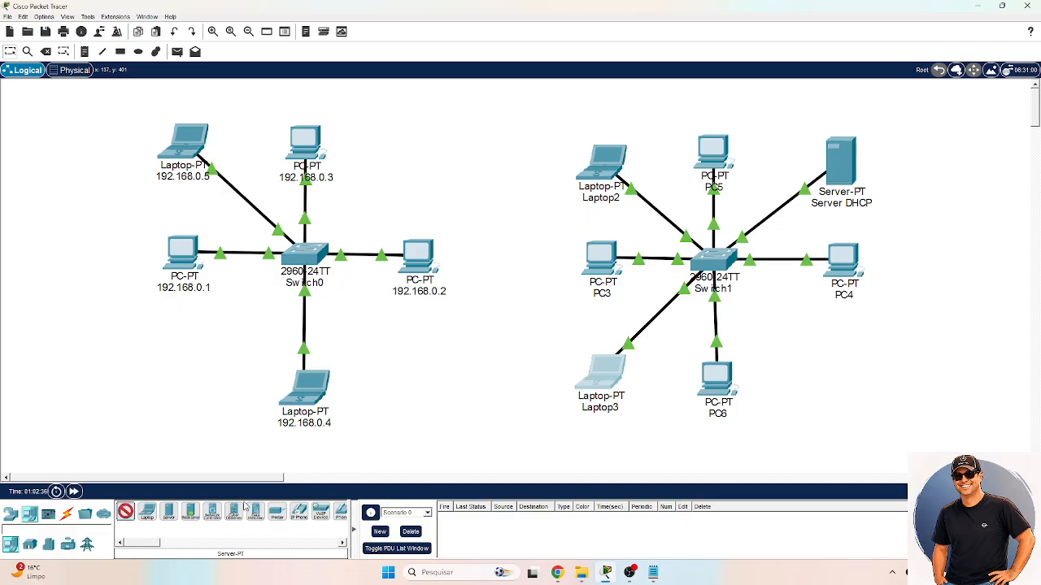
left_click(793, 370)
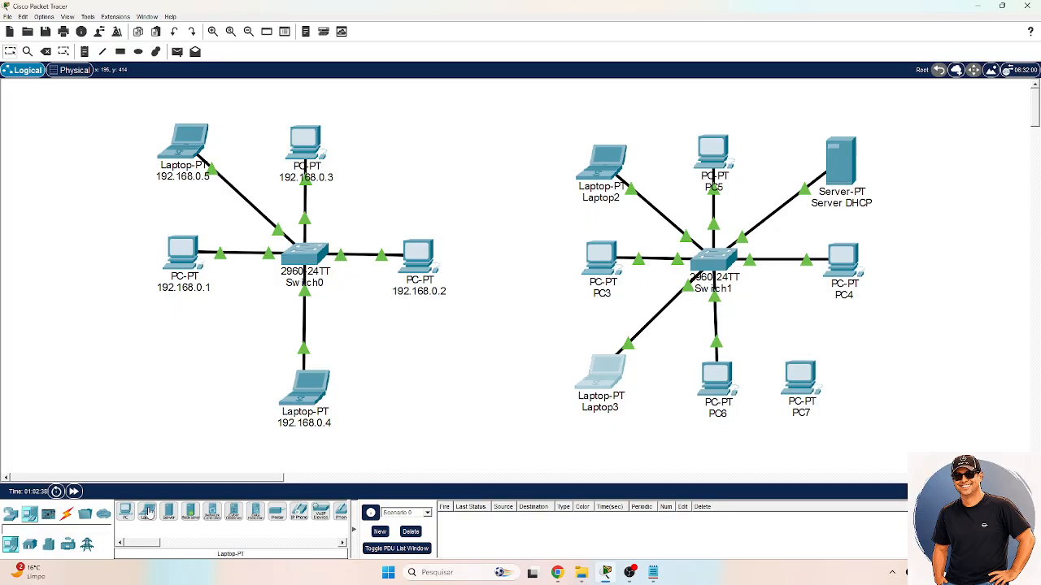
- Connect Switch1 to PC7's FastEthernet0 port with a Copper Straight-Through cable
left_click(66, 517)
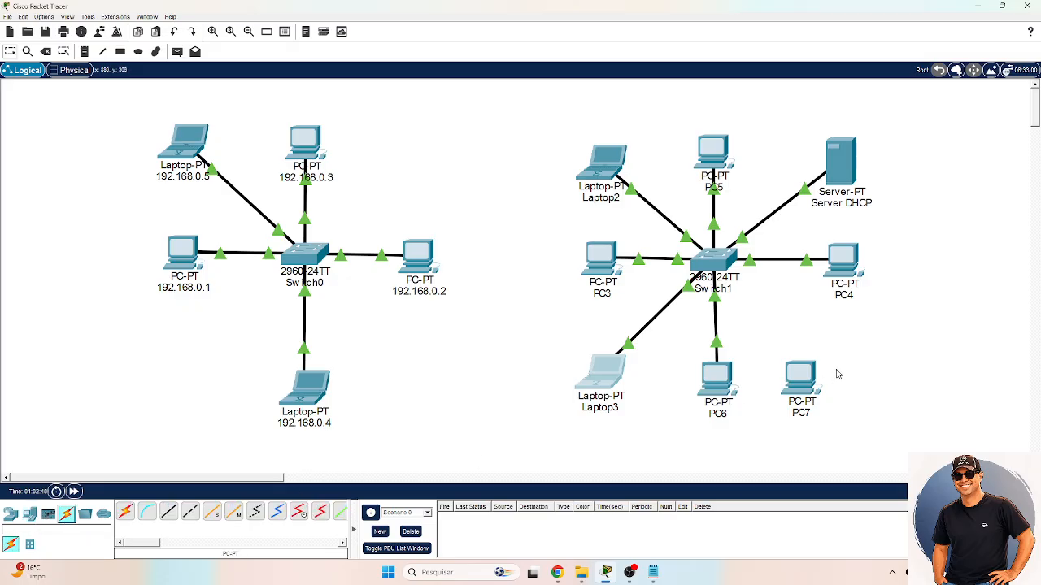
left_click(793, 385)
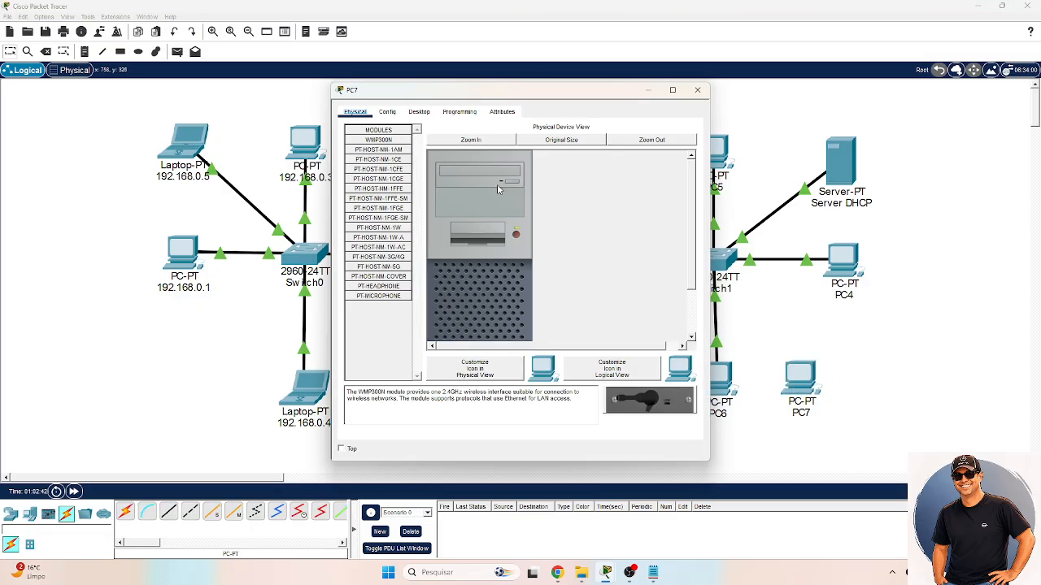
left_click(697, 91)
left_click(169, 511)
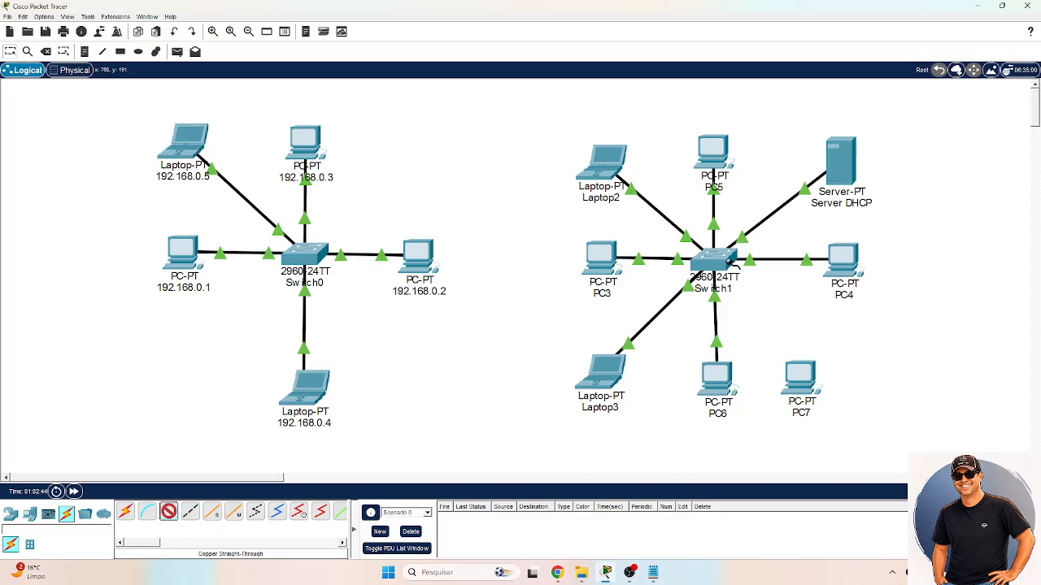
left_click(728, 261)
left_click(752, 285)
left_click(800, 379)
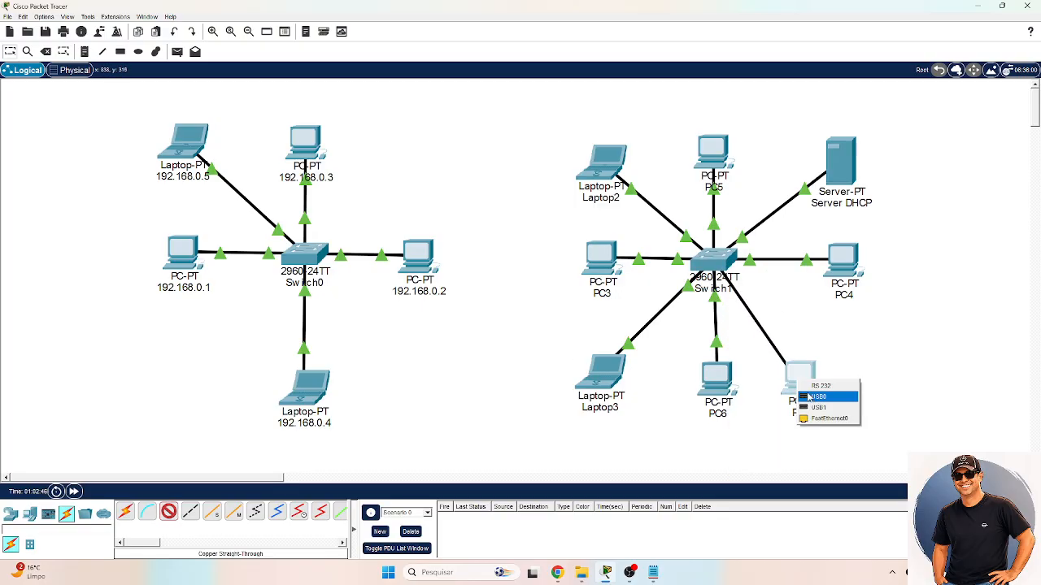
left_click(821, 418)
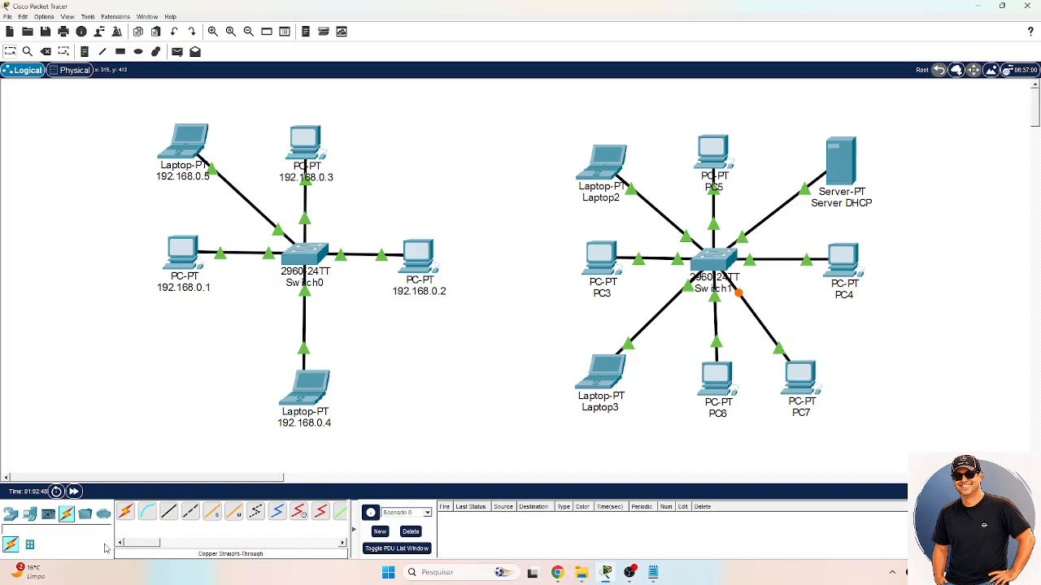
- Add another PC beside PC7 in the Switch1 network
left_click(30, 513)
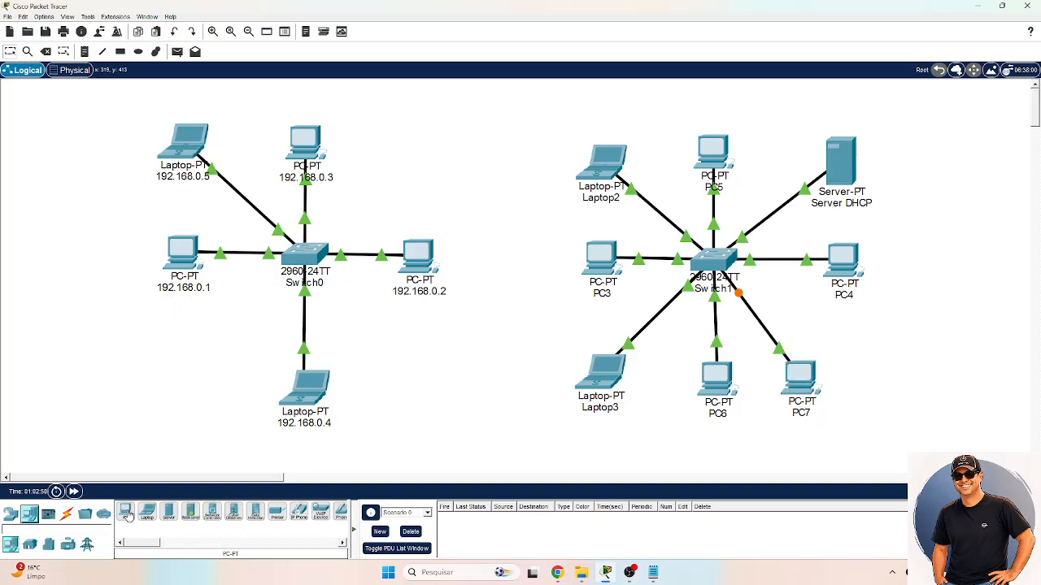
left_click(126, 512)
left_click(877, 372)
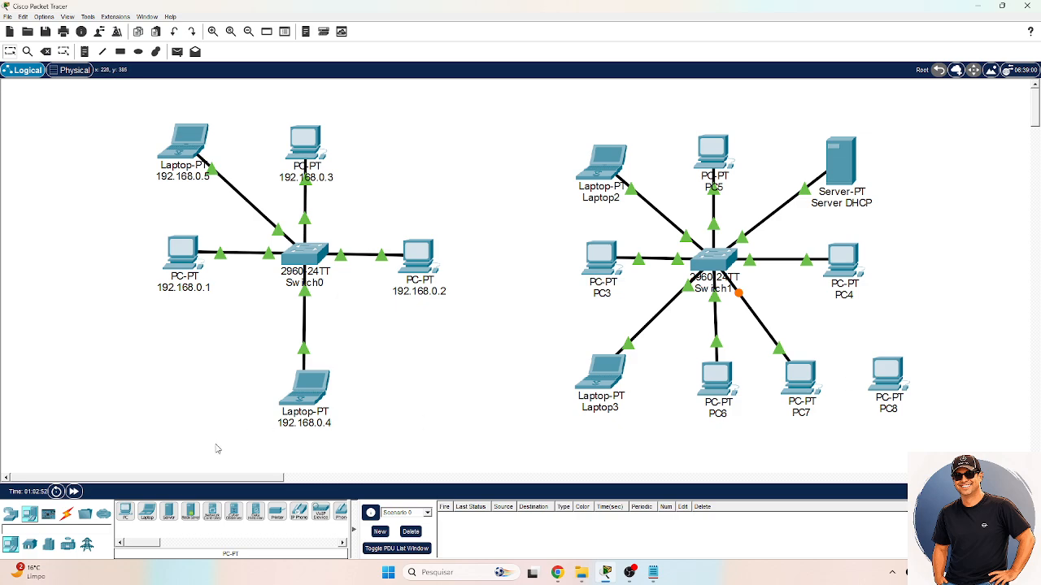
- Connect Switch1 to PC8 with a Copper Straight-Through cable and fast-forward the simulation time
left_click(66, 513)
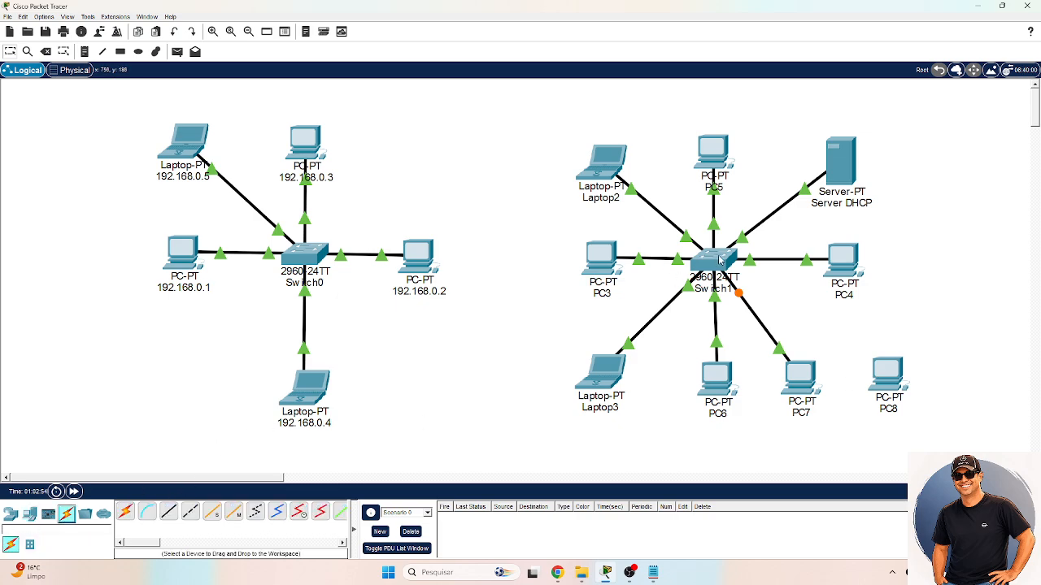
left_click(169, 511)
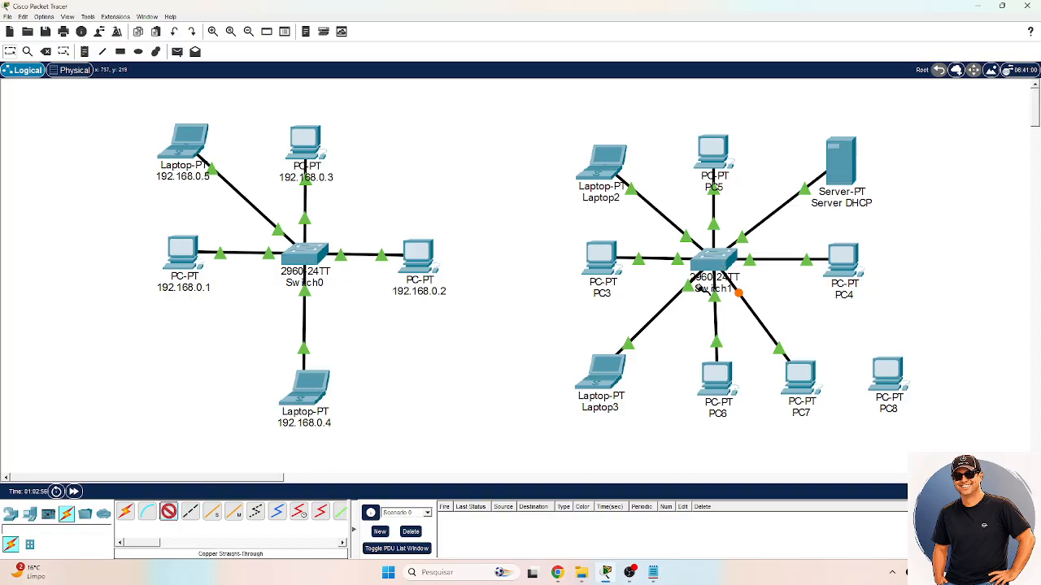
left_click(716, 260)
left_click(748, 279)
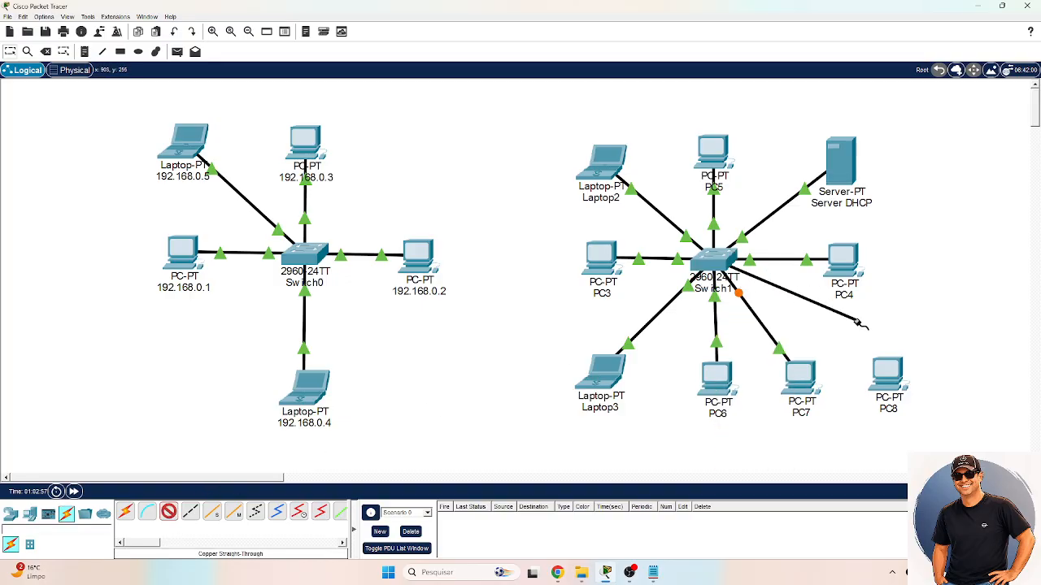
left_click(889, 372)
left_click(899, 409)
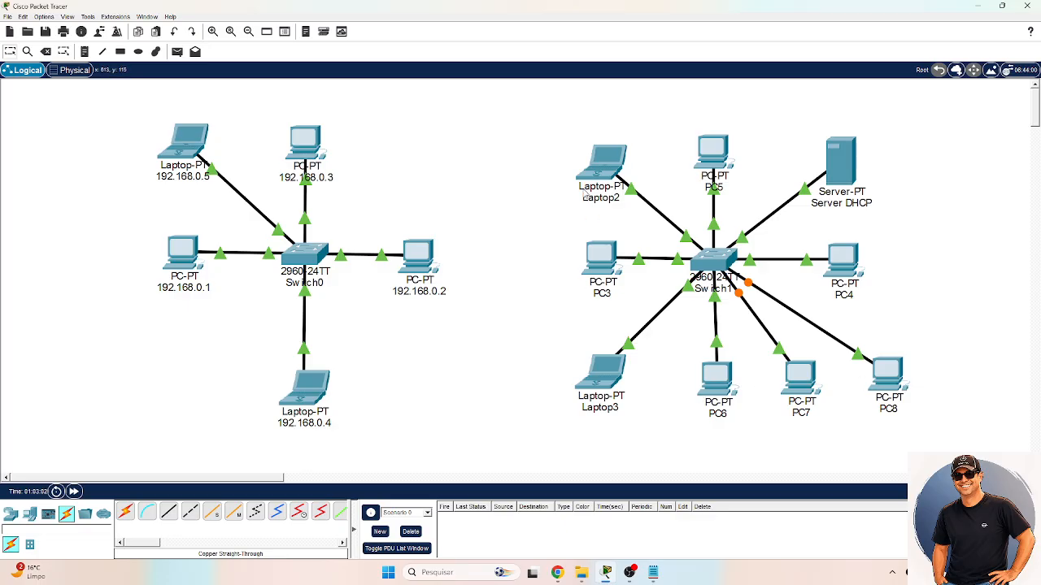
mouse_move(853, 266)
left_click(73, 491)
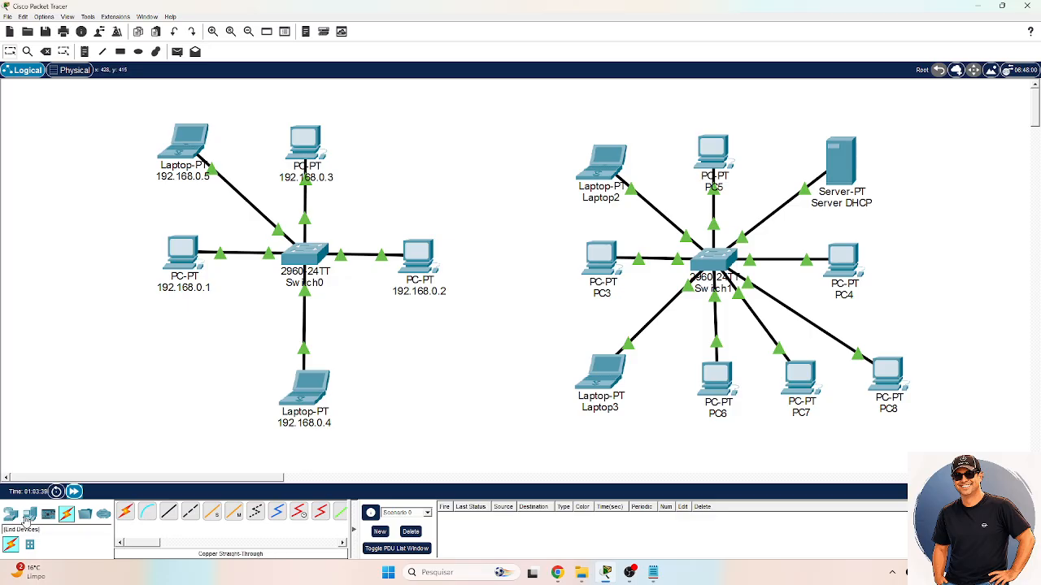
- Add two laptops at the upper part of the Switch1 network, one on each side of PC5
left_click(29, 515)
left_click(146, 512)
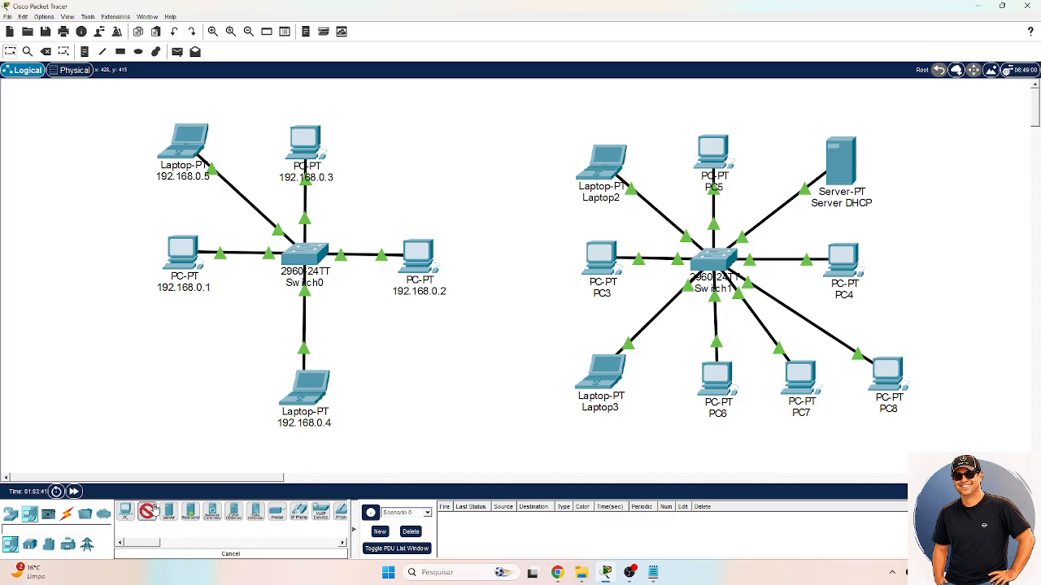
left_click(651, 107)
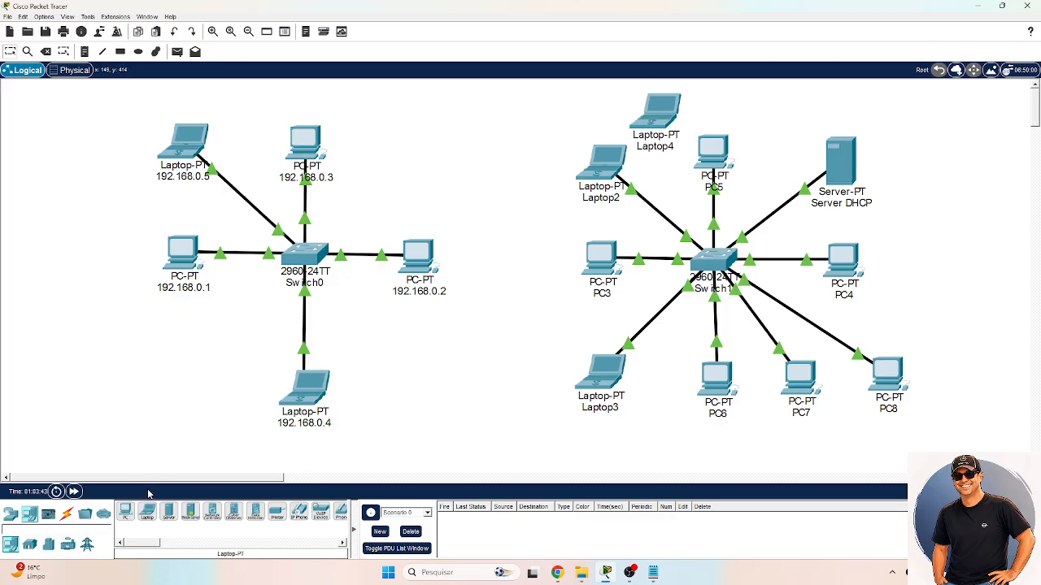
left_click(777, 106)
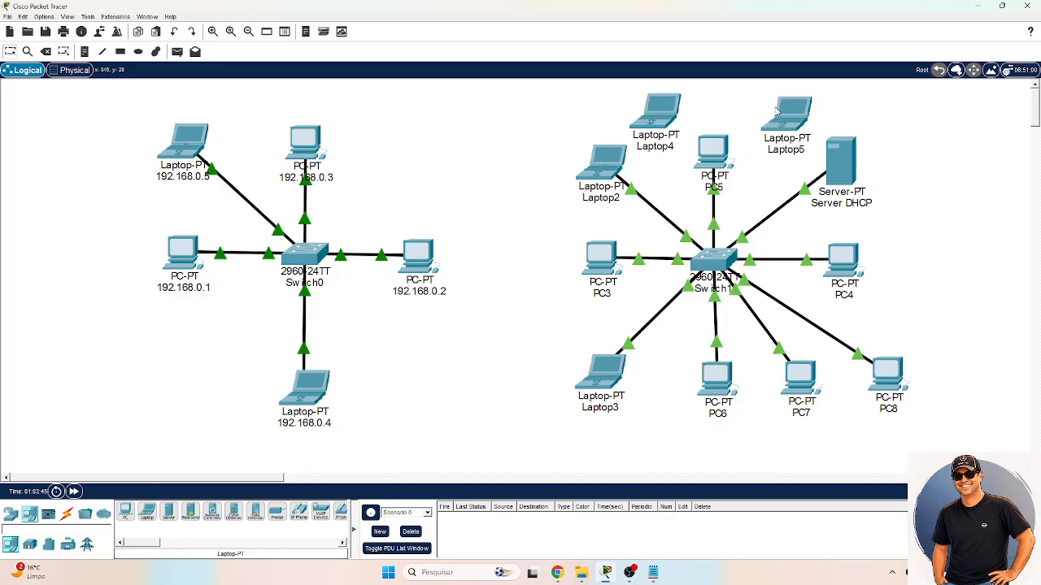
- Connect Laptop4's FastEthernet0 port to Switch1 with a Copper Straight-Through cable
left_click(66, 519)
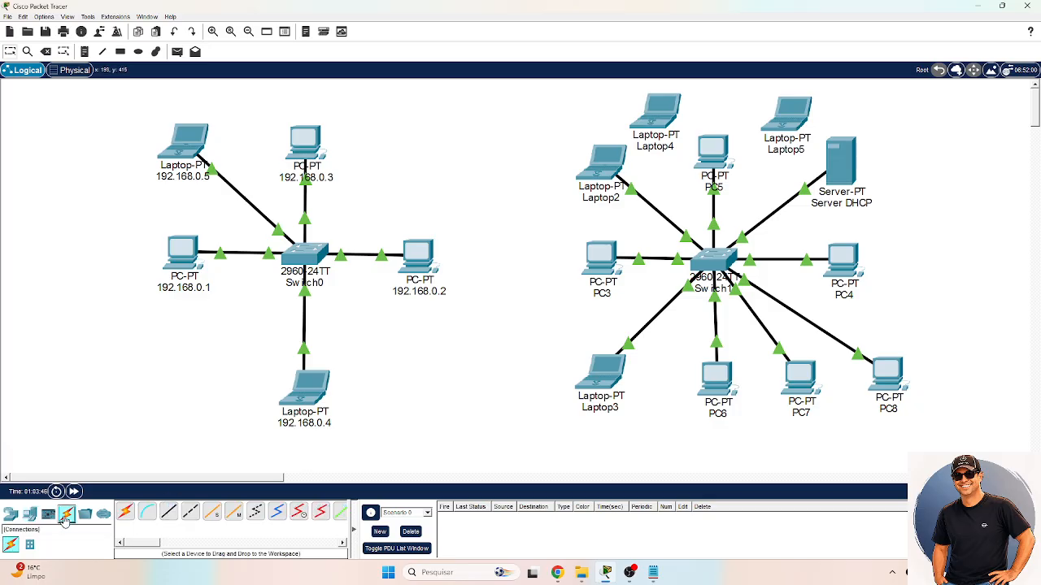
left_click(169, 512)
left_click(667, 130)
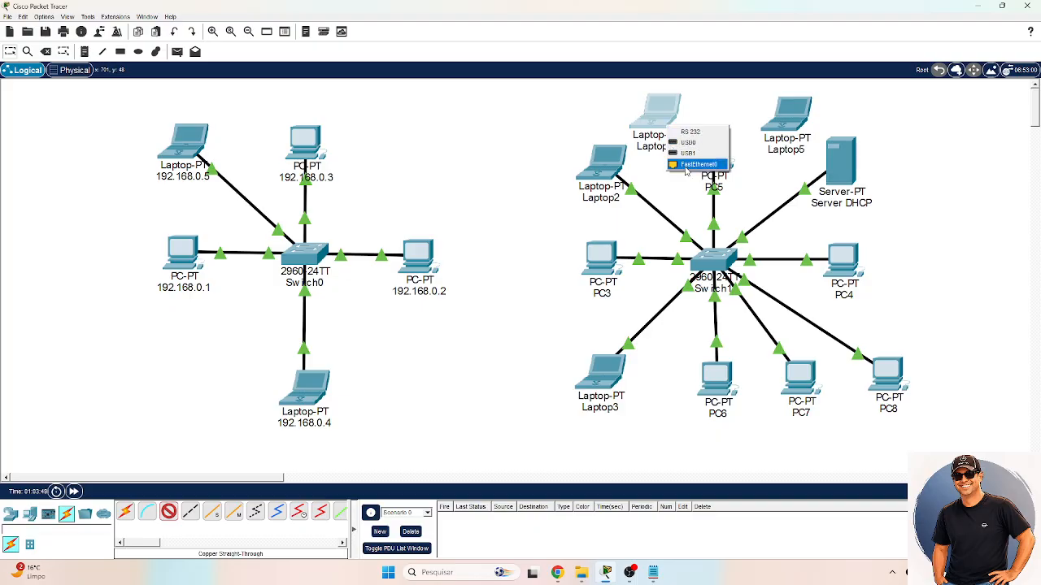
left_click(688, 169)
left_click(716, 258)
left_click(744, 282)
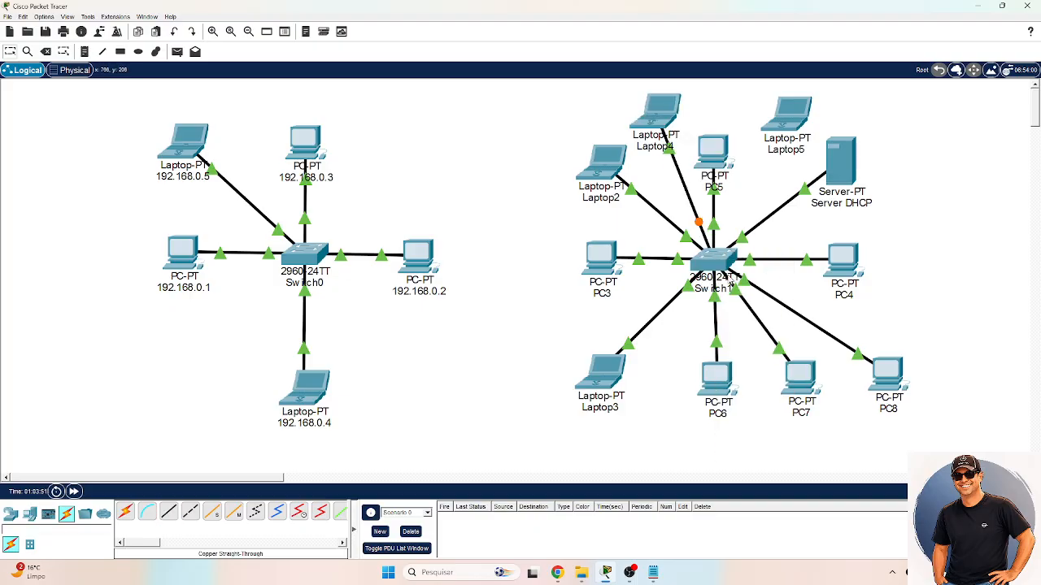
- Connect Laptop5 to Switch1 with a Copper Straight-Through cable
left_click(169, 512)
left_click(793, 122)
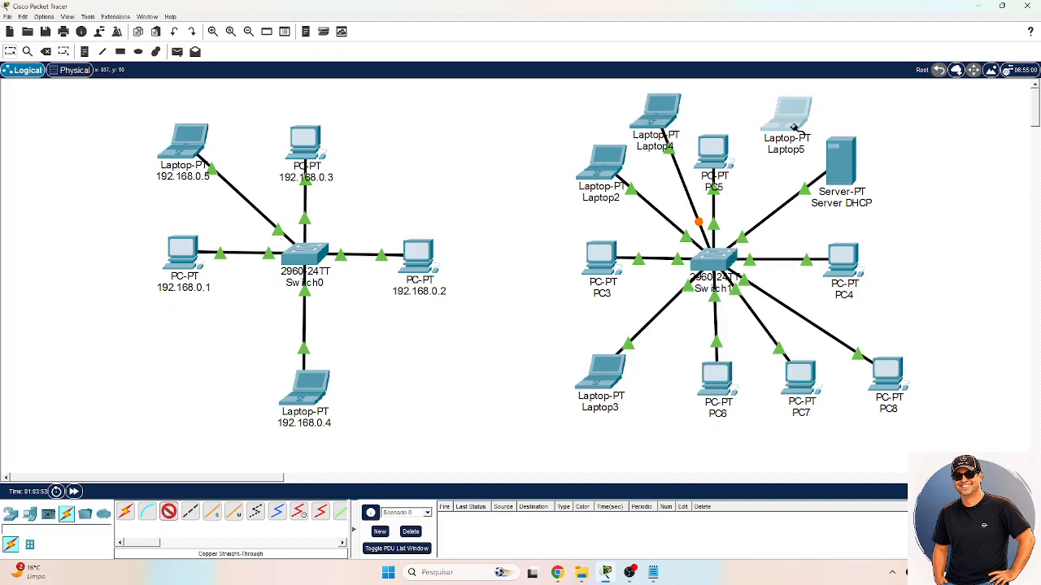
left_click(814, 167)
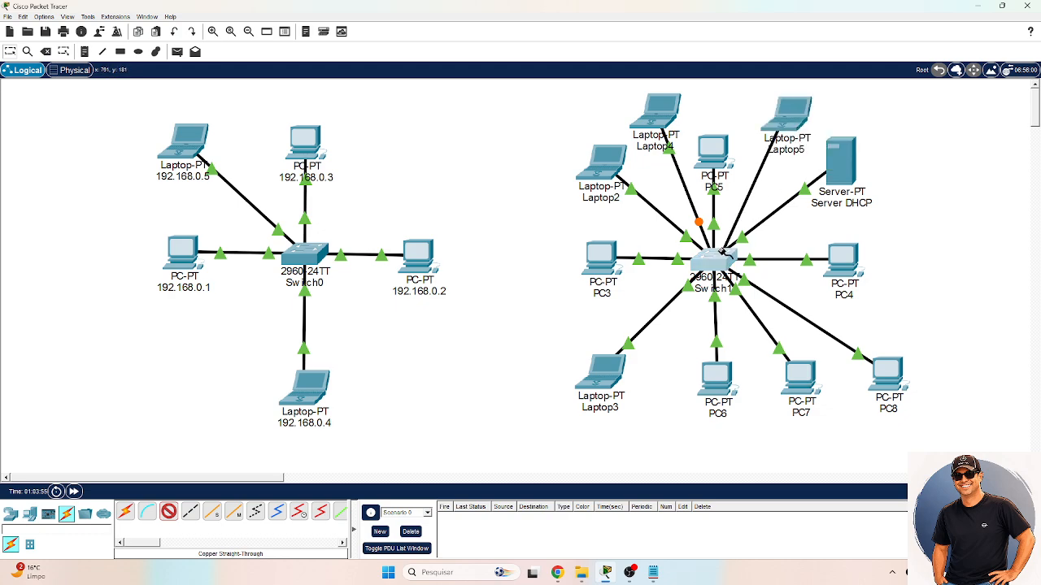
left_click(715, 258)
left_click(744, 268)
- Set the IPv4 configuration of Laptop4's FastEthernet0 interface to DHCP
left_click(660, 118)
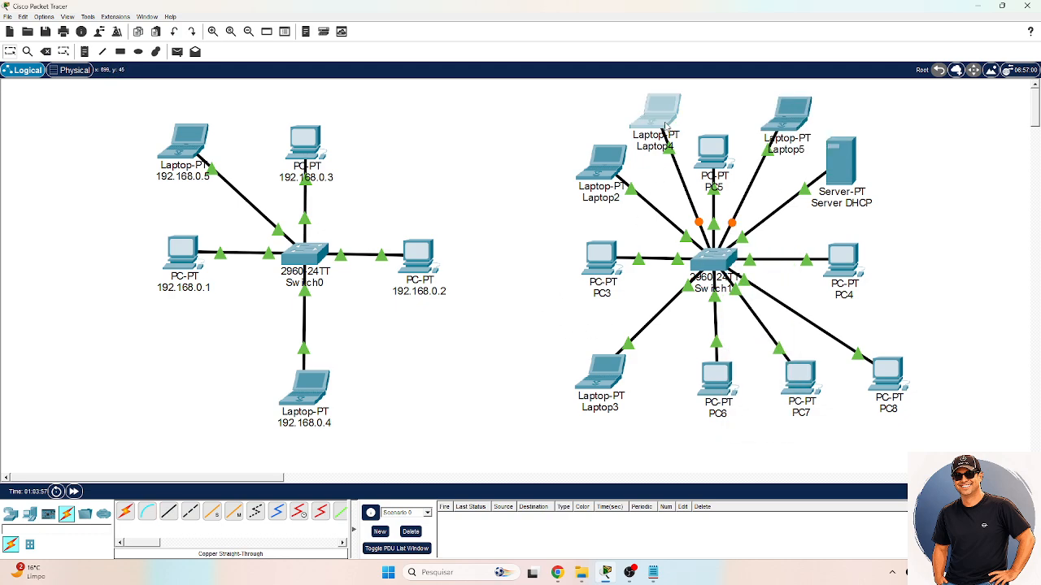
left_click(387, 111)
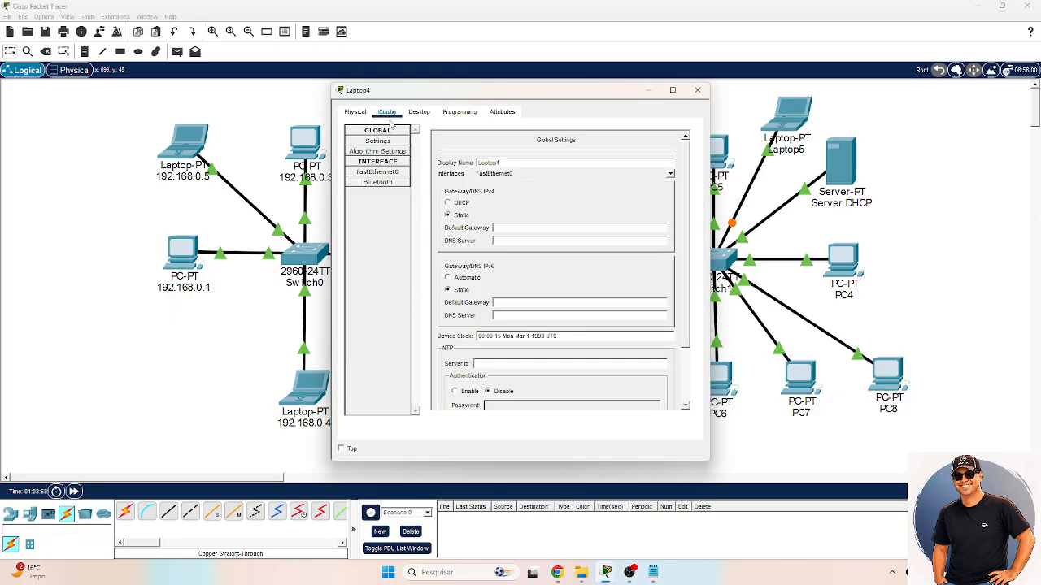
left_click(377, 173)
left_click(443, 202)
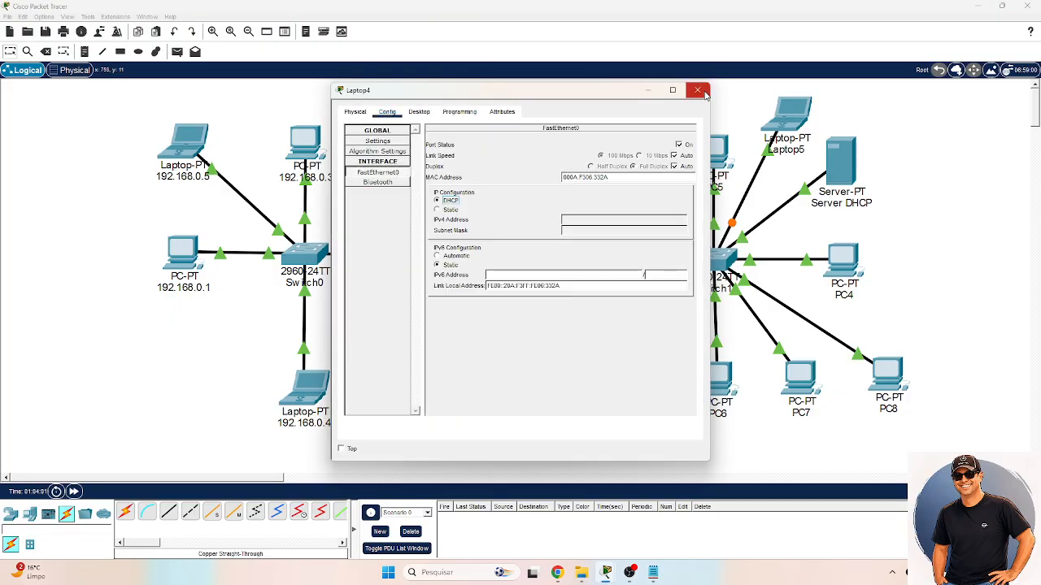
left_click(697, 89)
- Set the IPv4 configuration of Laptop5's FastEthernet0 interface to DHCP and fast-forward the simulation time
left_click(800, 127)
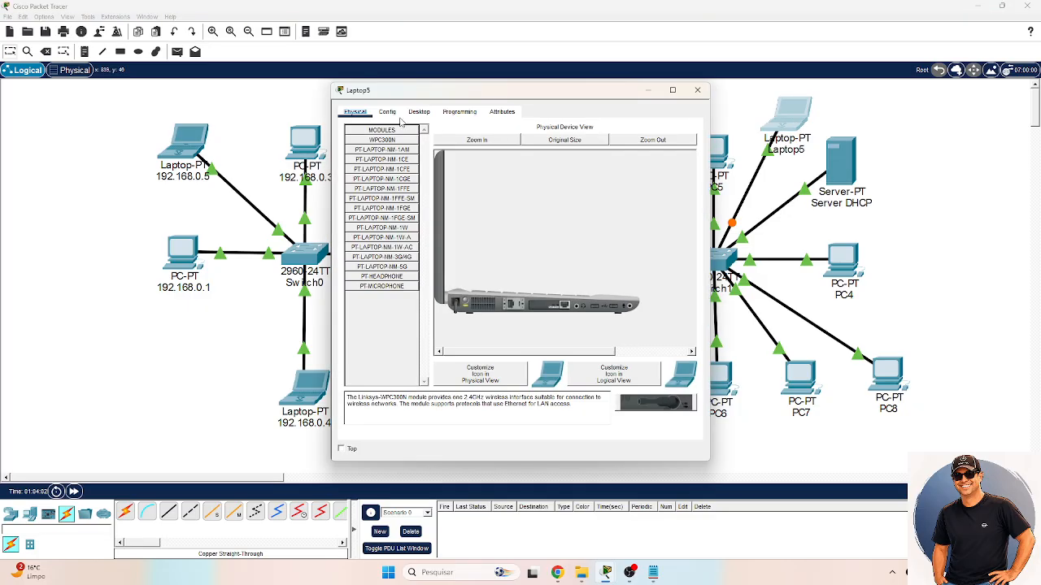
left_click(387, 111)
left_click(377, 173)
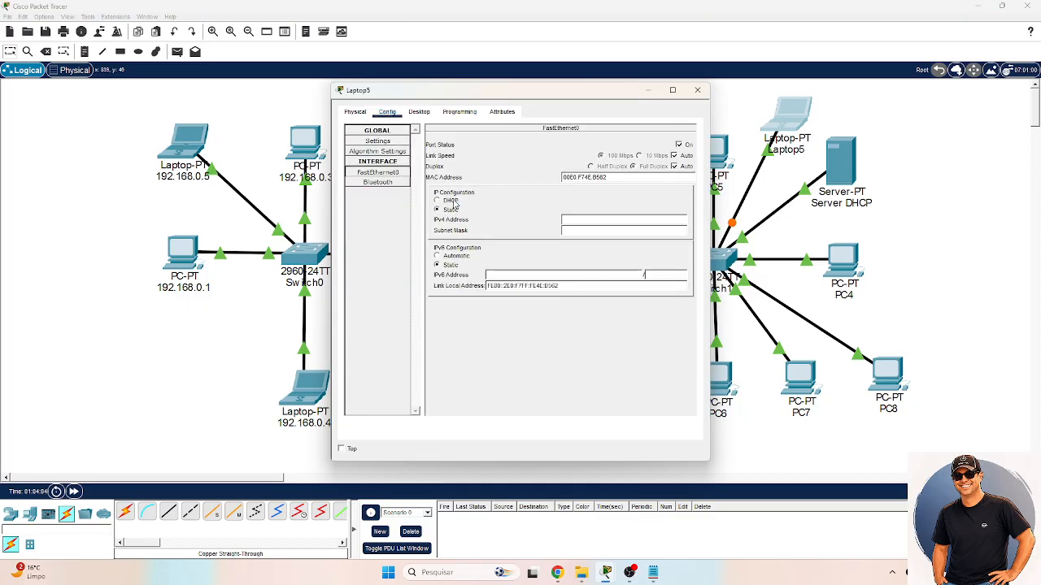
left_click(450, 201)
left_click(697, 90)
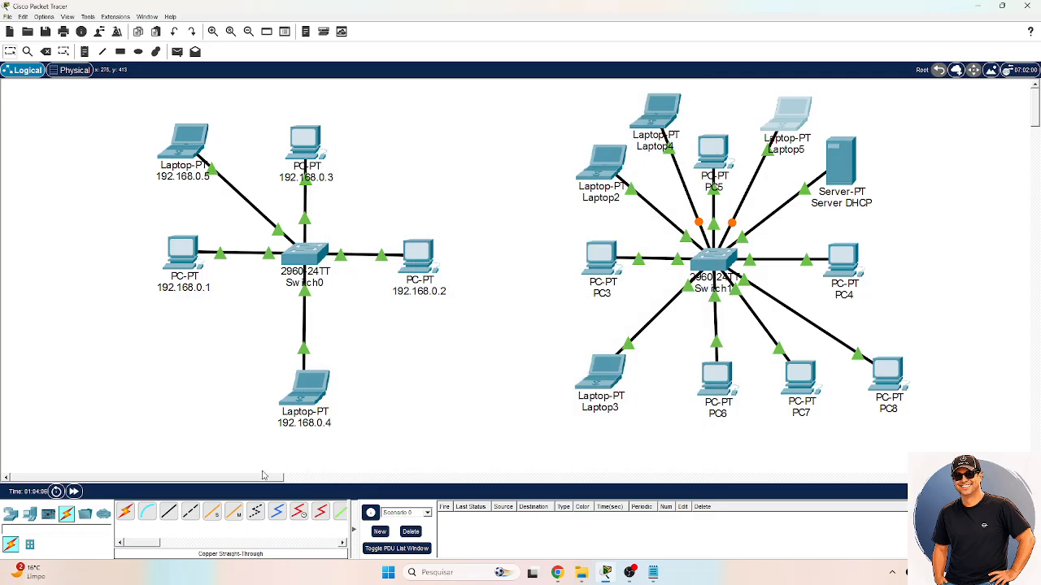
left_click(73, 491)
- Check Laptop5's IP configuration by running ipconfig in its Command Prompt
left_click(790, 118)
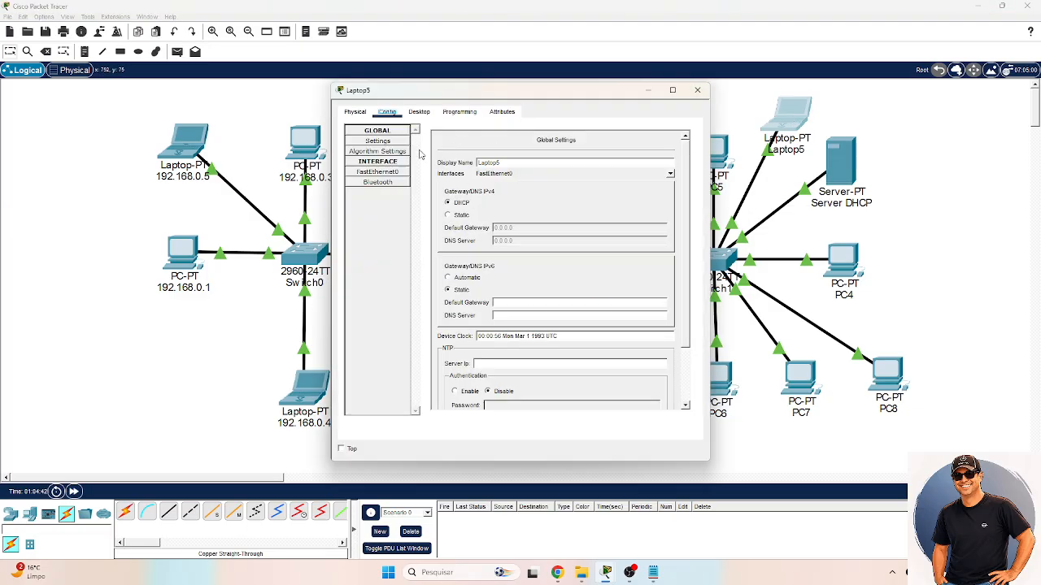
left_click(421, 112)
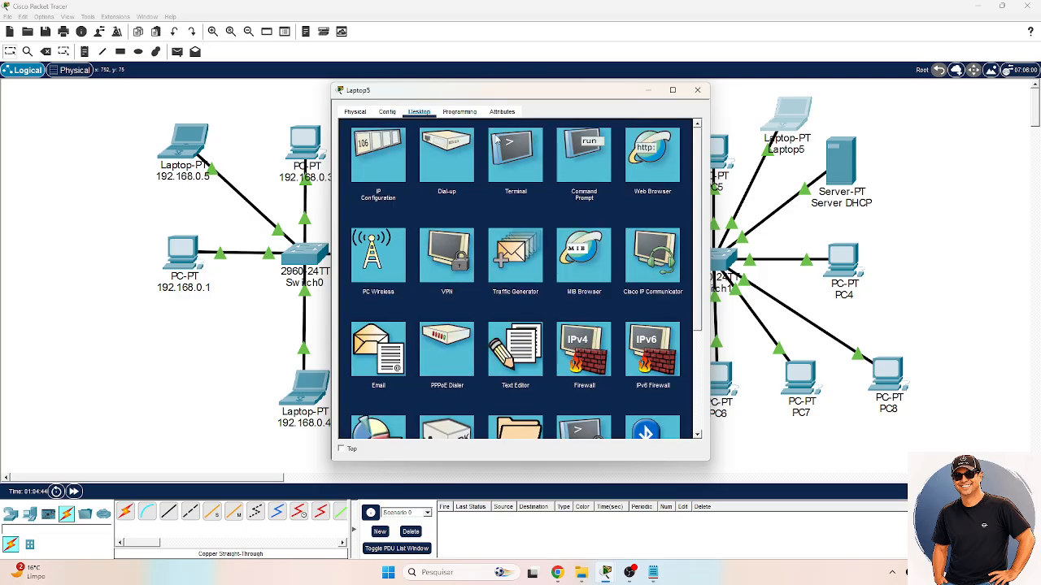
left_click(572, 164)
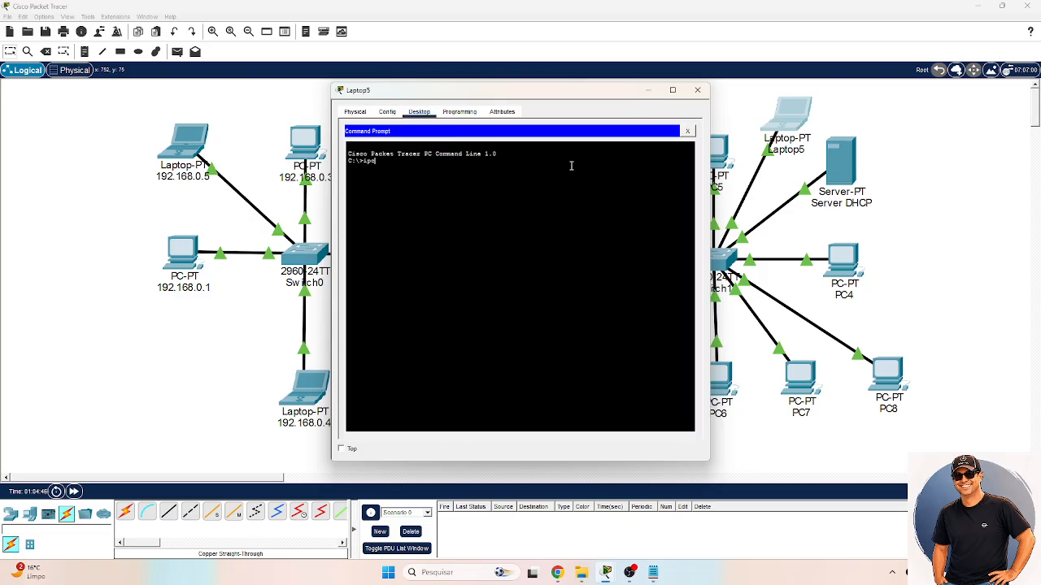
type("ipconfig")
key("Return")
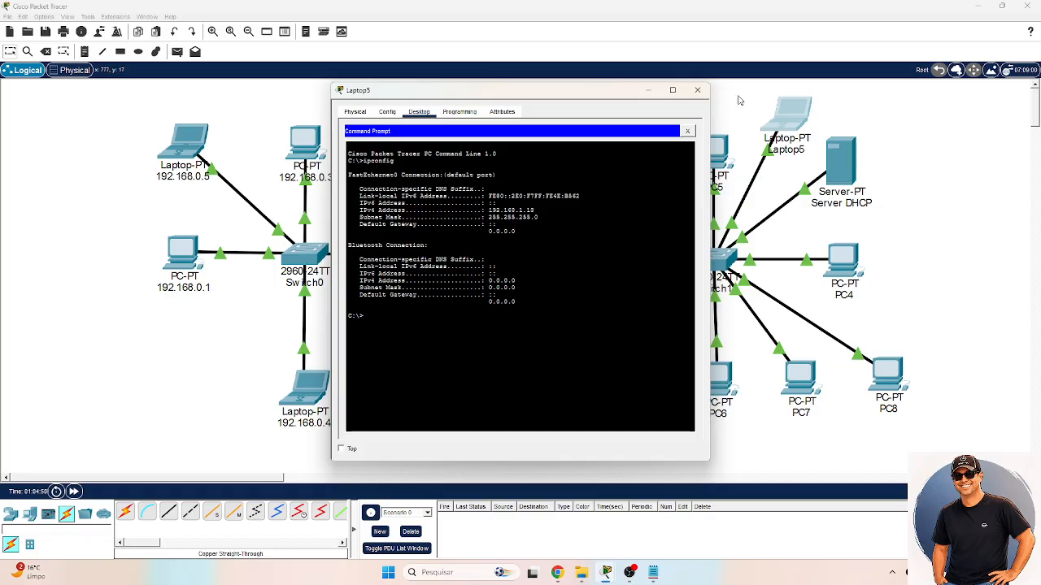
left_click(696, 90)
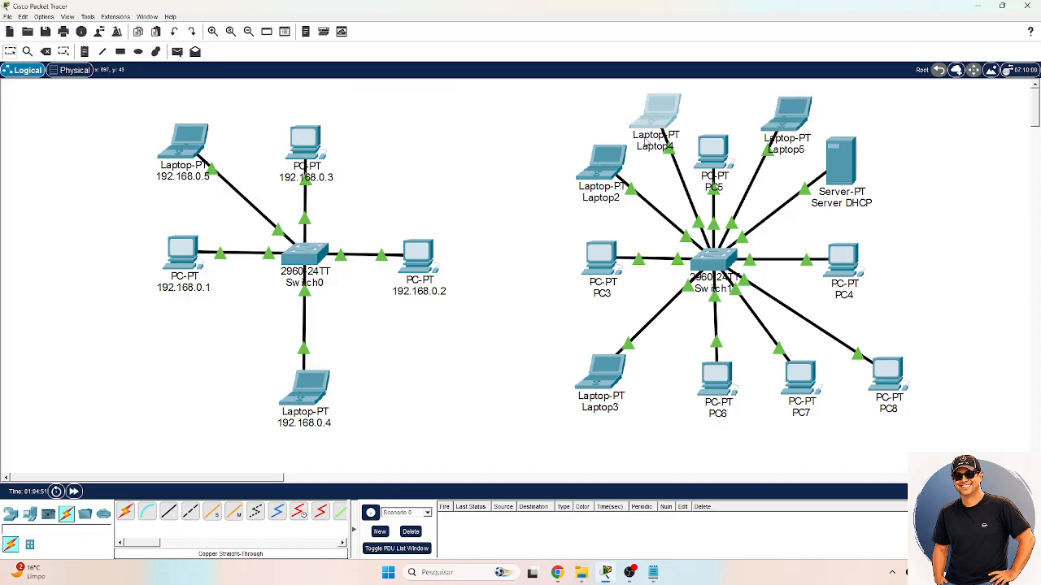
- Check Laptop4's IP configuration by running ipconfig in its Command Prompt
left_click(647, 141)
left_click(419, 111)
left_click(578, 156)
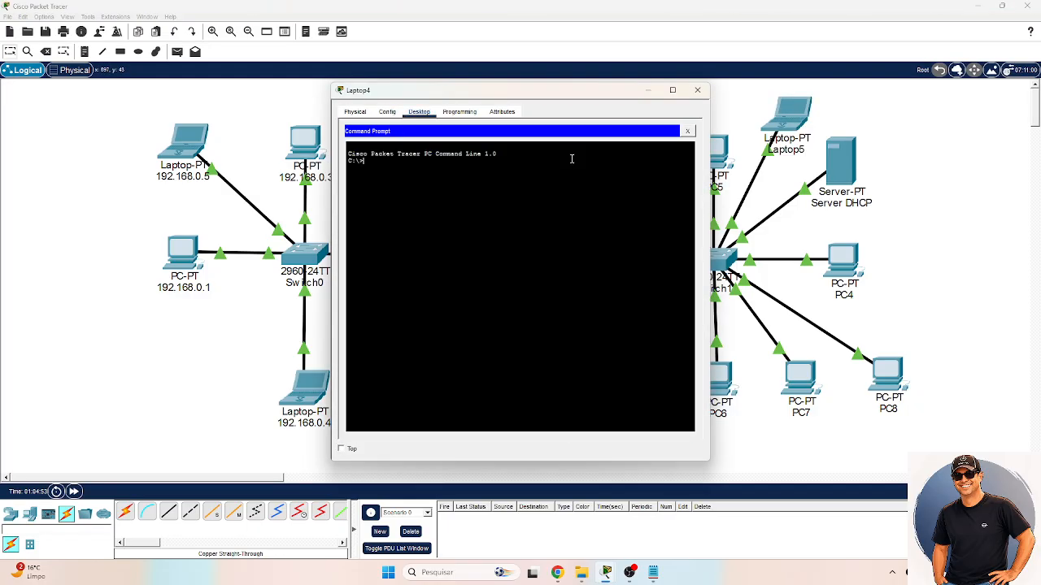
type("ipconfig")
key("Return")
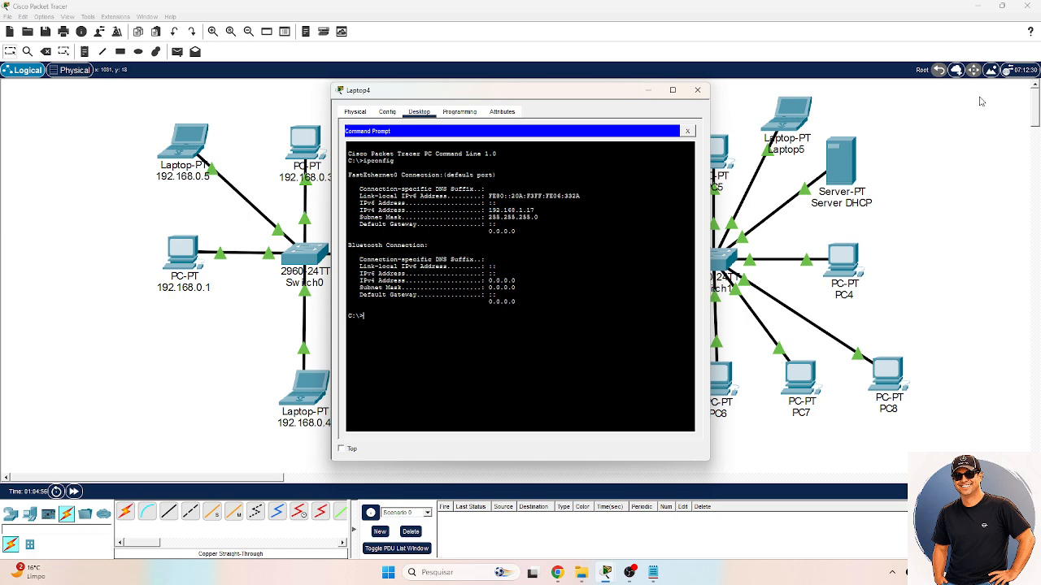
left_click(696, 90)
- Ping the broadcast address 192.168.1.255 from the Command Prompt of Server DHCP
mouse_move(723, 172)
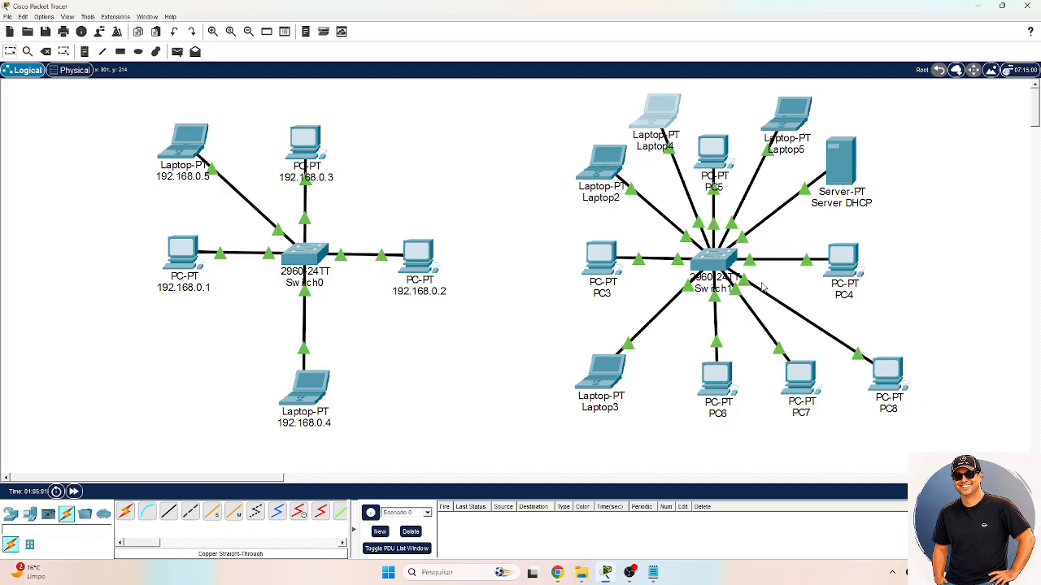
left_click(850, 182)
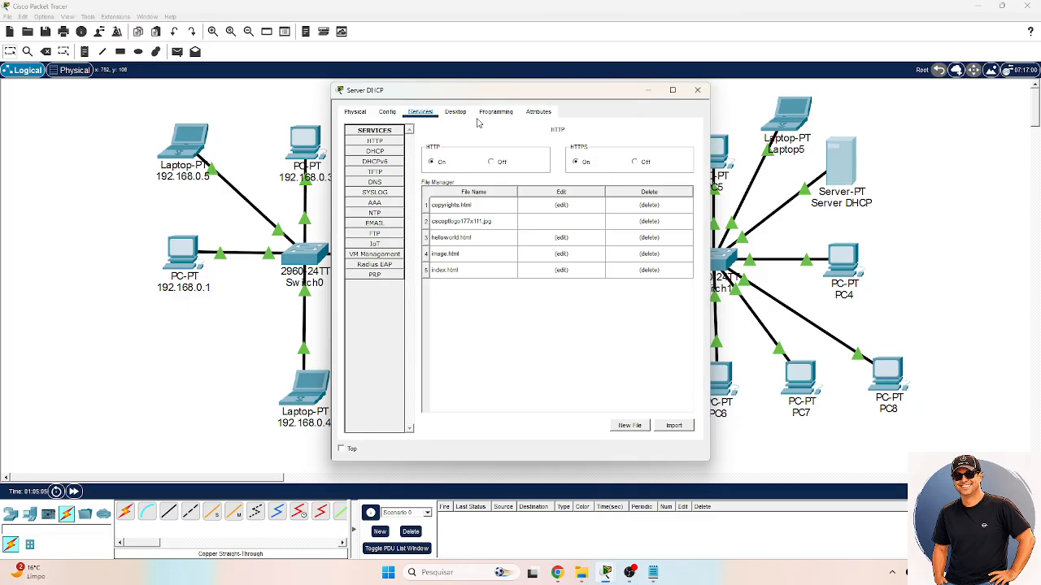
left_click(460, 115)
left_click(519, 158)
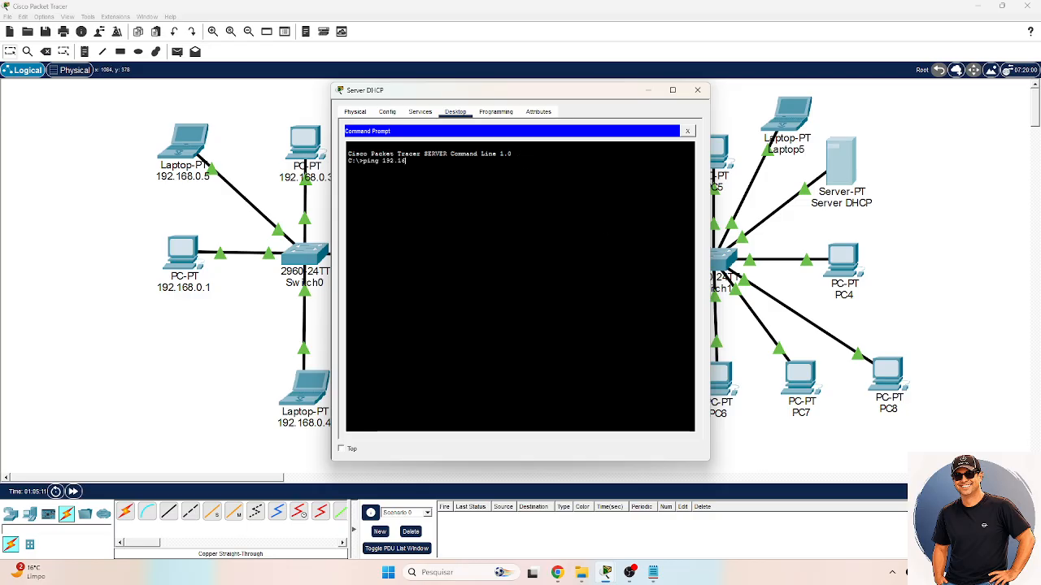
type(".1.255")
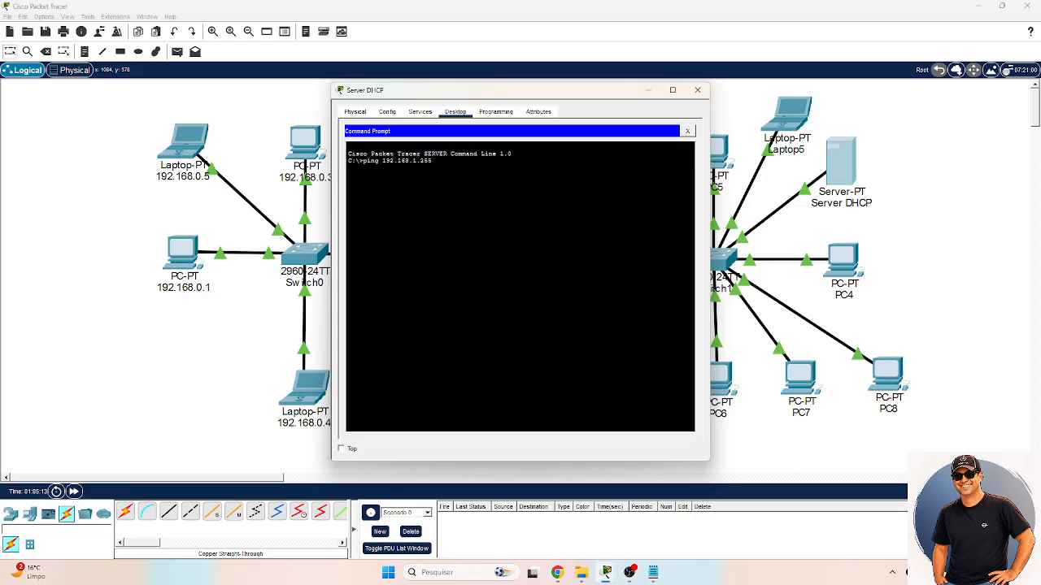
key("Return")
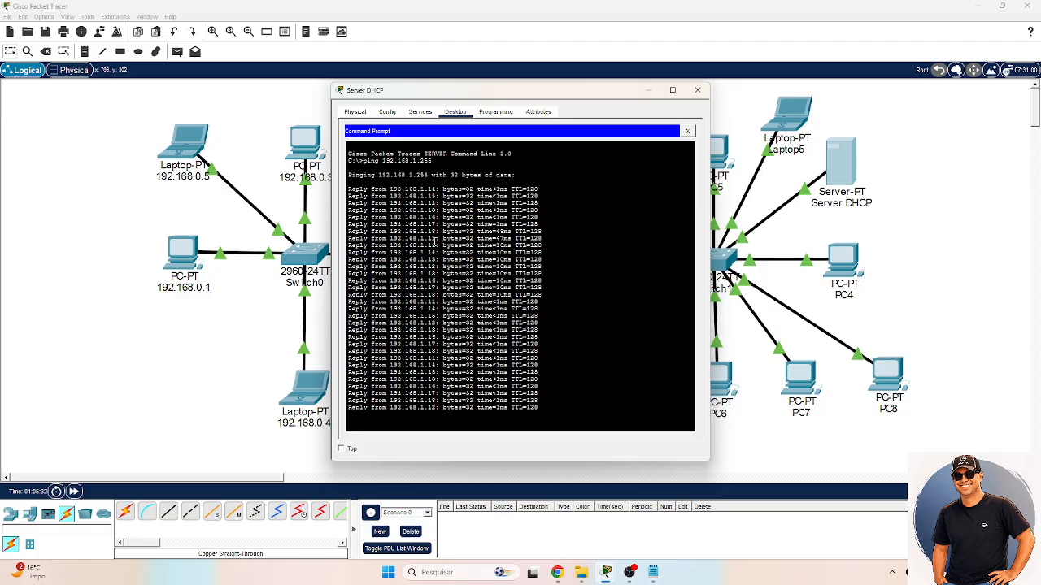
left_click(696, 90)
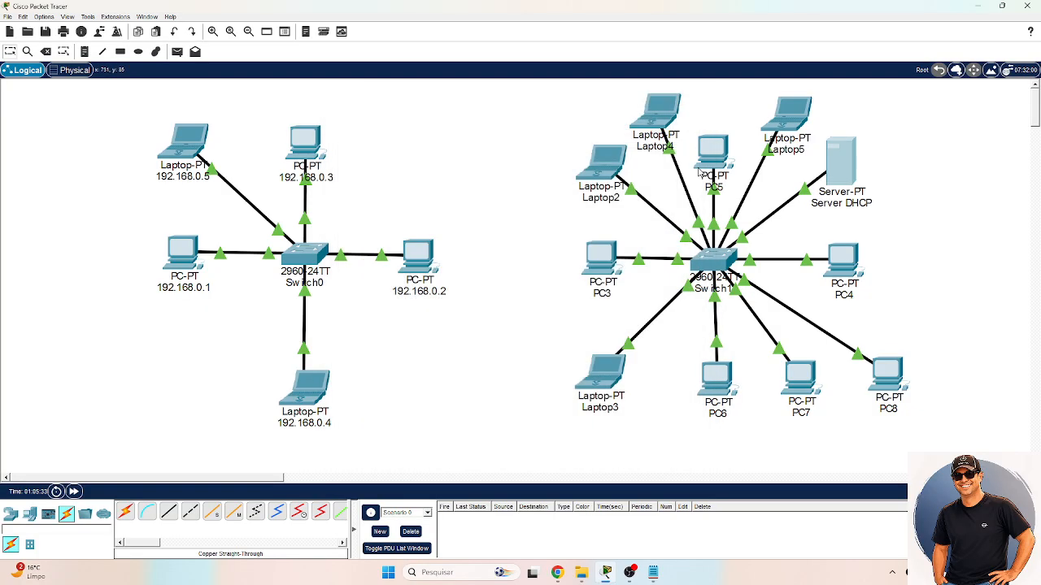
- Set the IPv4 configuration of PC7's FastEthernet0 interface to DHCP
left_click(799, 389)
left_click(388, 112)
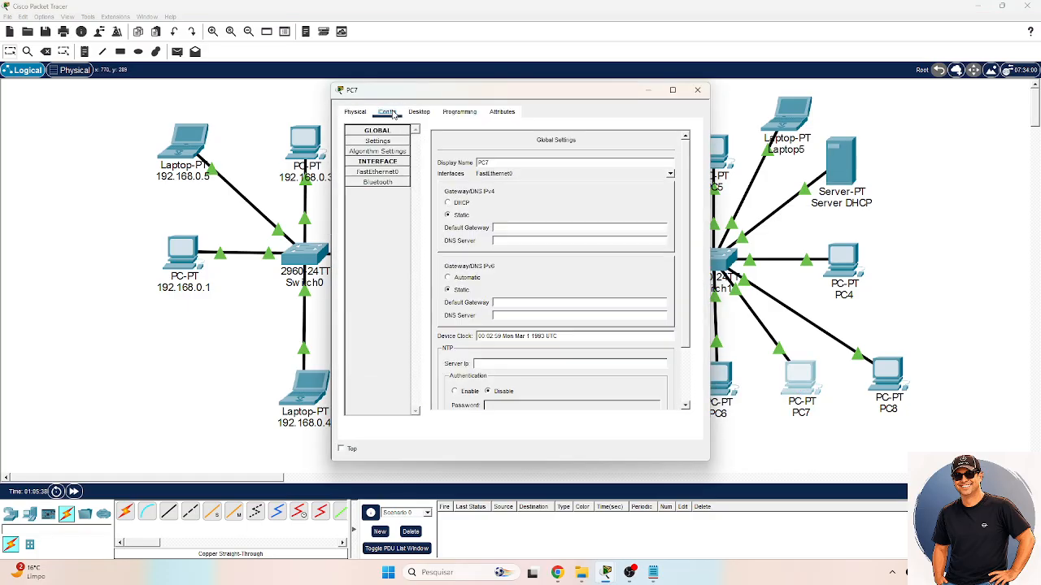
left_click(377, 173)
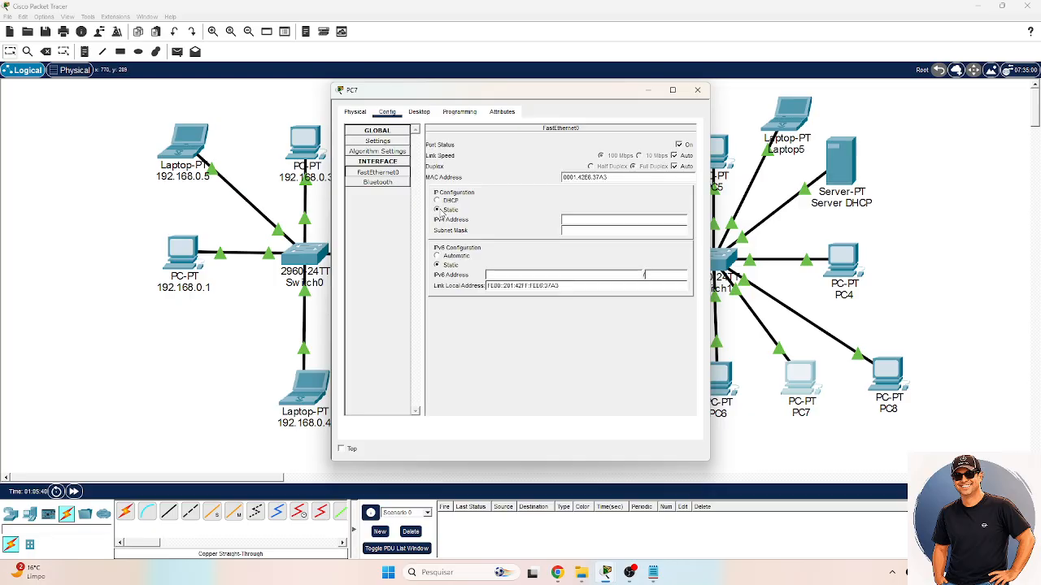
left_click(447, 201)
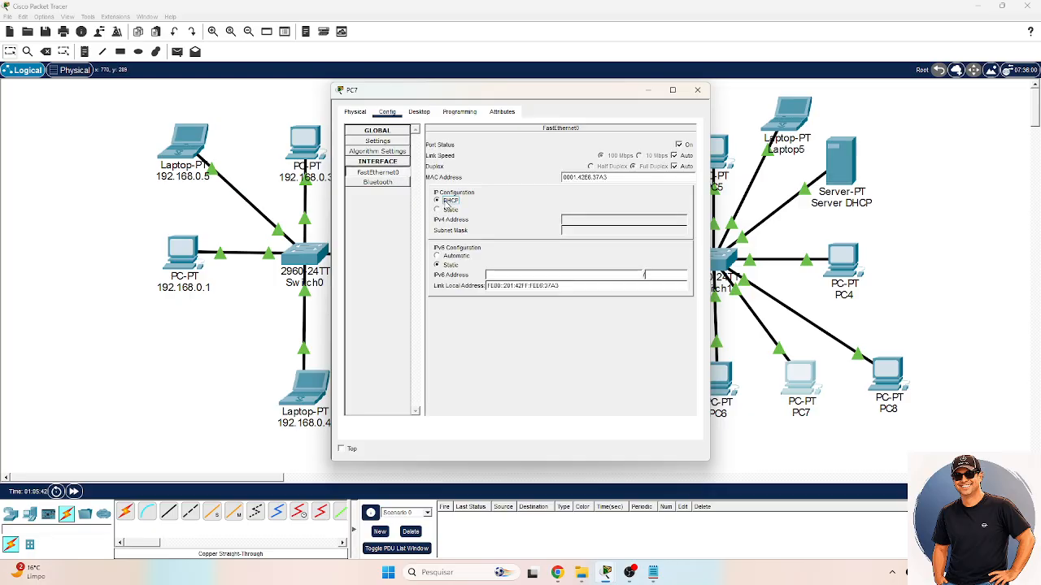
left_click(696, 90)
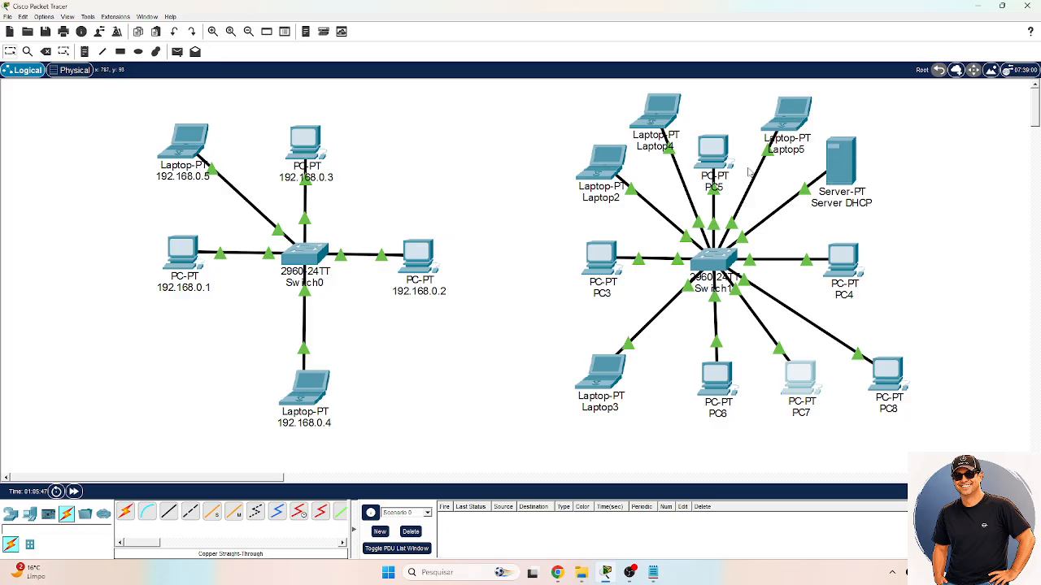
- Ping the broadcast address 192.168.1.255 from PC4's Command Prompt
left_click(832, 267)
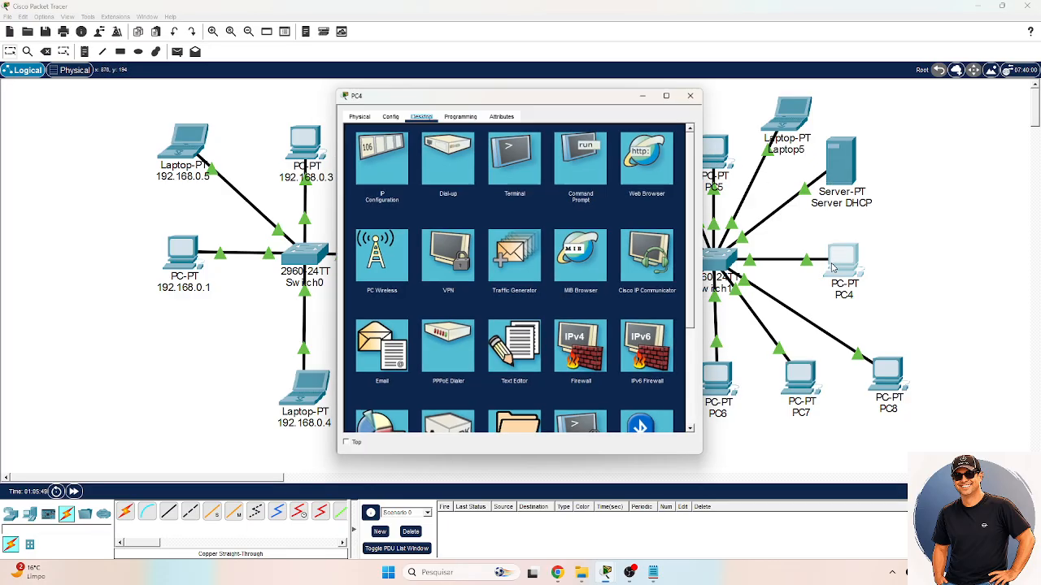
left_click(586, 169)
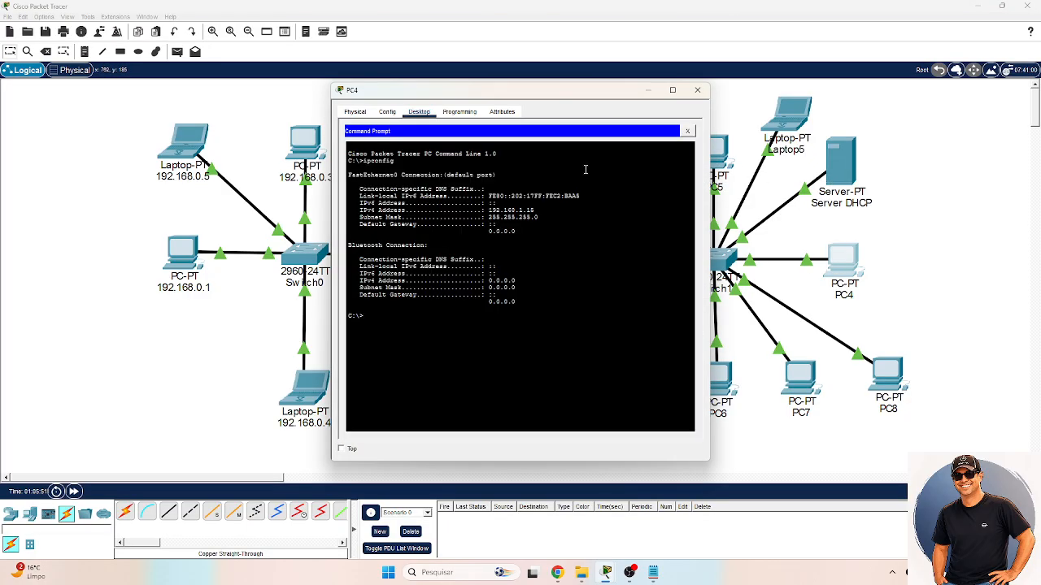
type("ping 192.168.1.255")
key("Return")
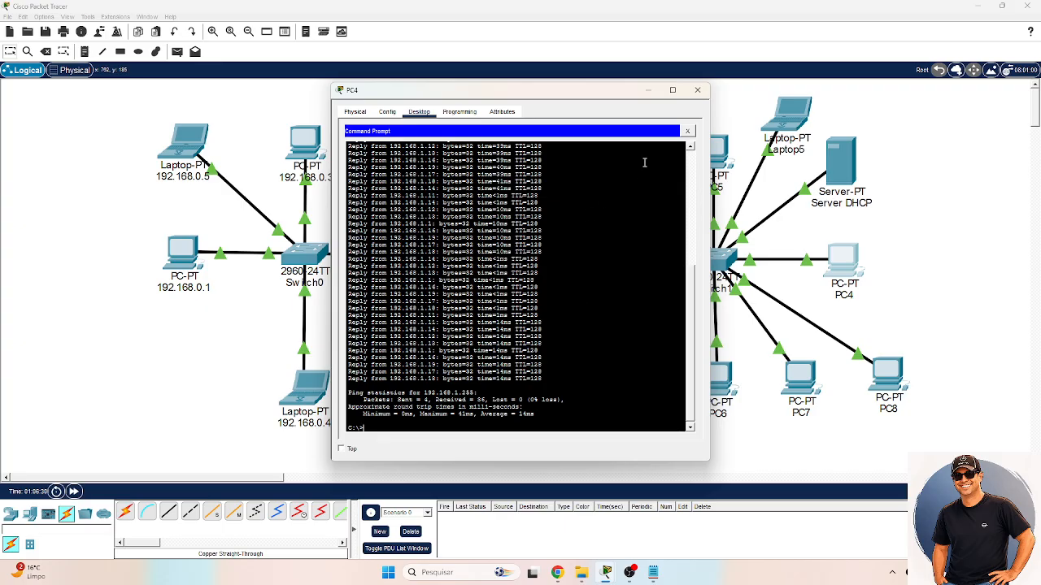
left_click(696, 90)
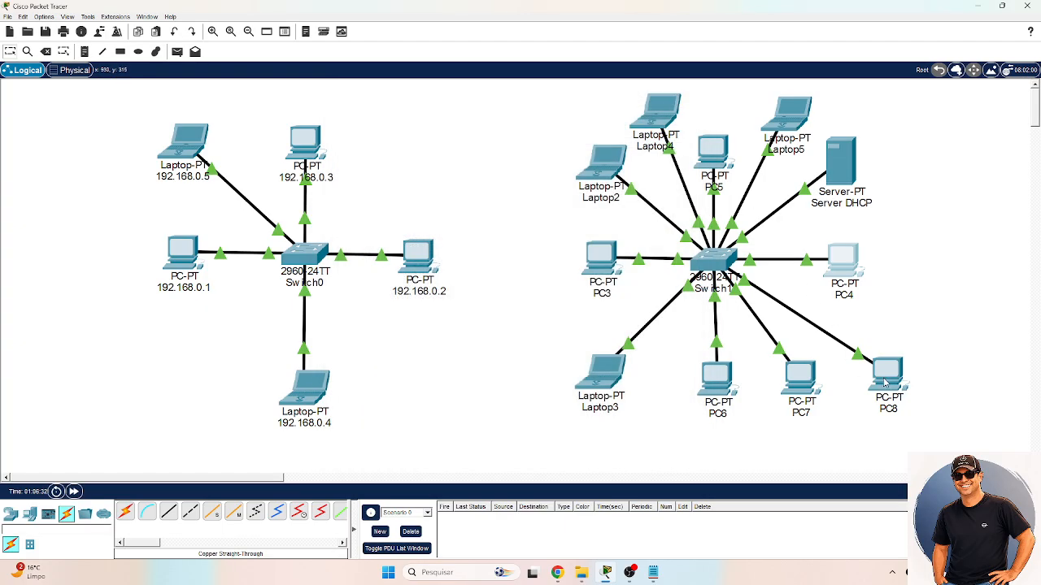
- Set the IPv4 configuration of PC8's FastEthernet0 interface to DHCP
mouse_move(885, 384)
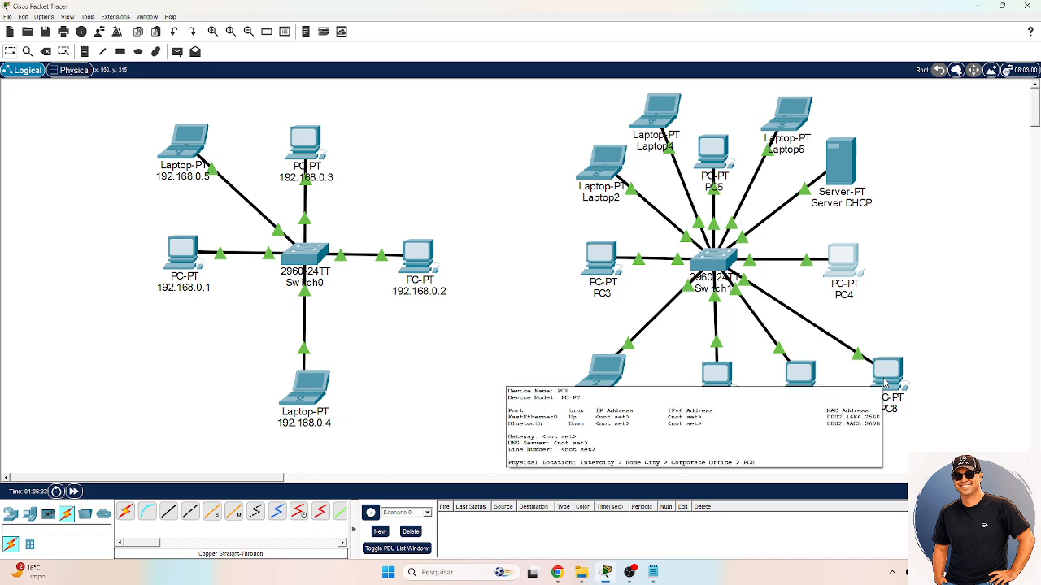
left_click(885, 378)
left_click(386, 112)
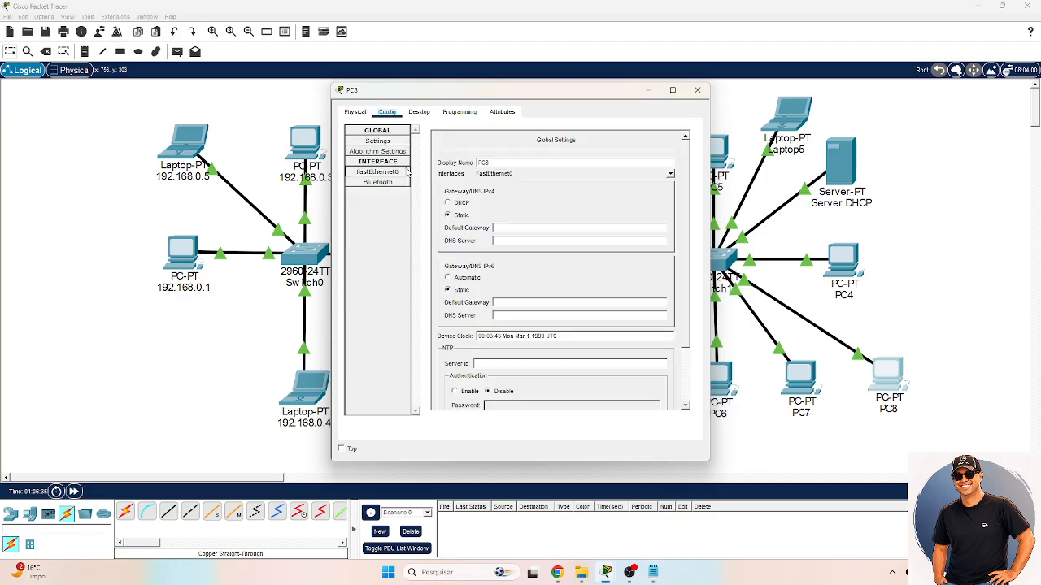
left_click(399, 173)
left_click(437, 200)
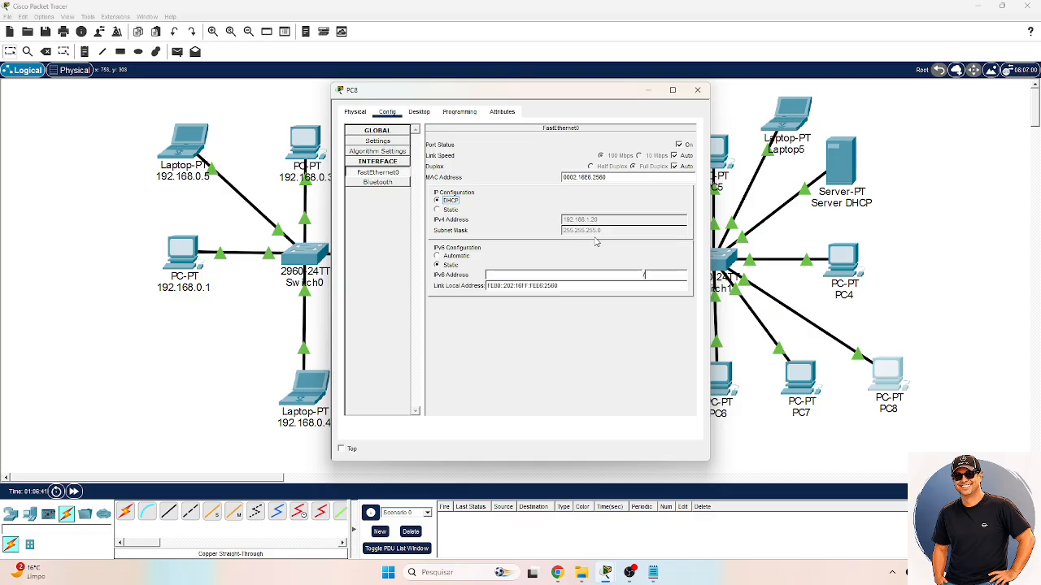
left_click(697, 89)
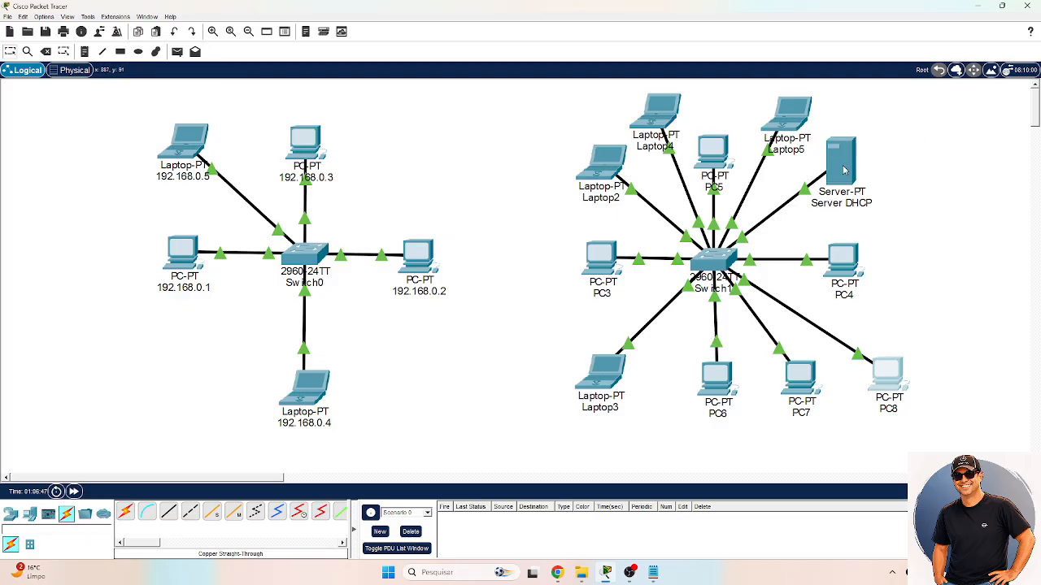
- Move Server DHCP farther from Switch1 and add a new PC just below and beyond it
left_click_drag(849, 169, 925, 153)
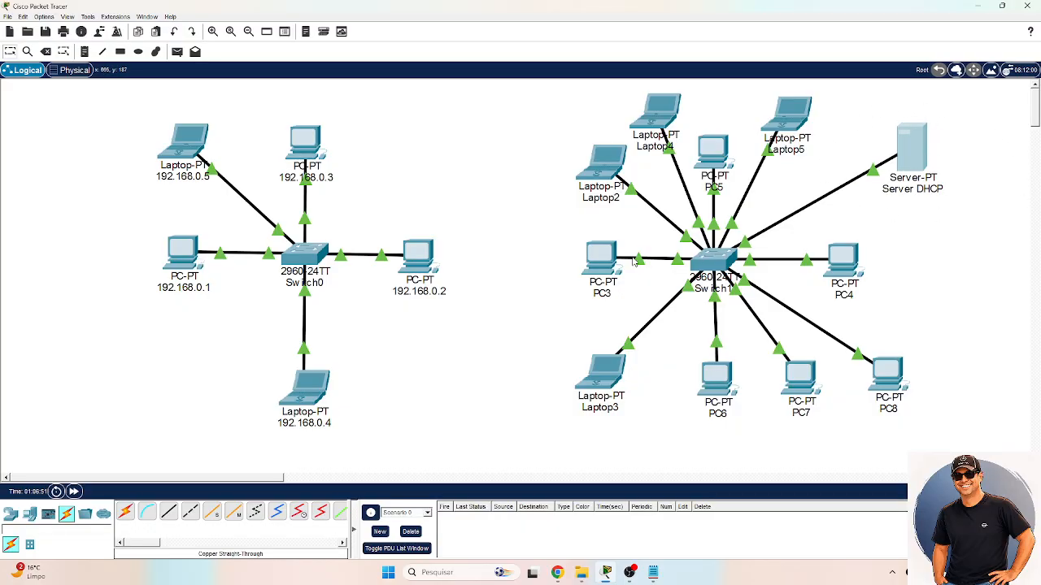
left_click(29, 514)
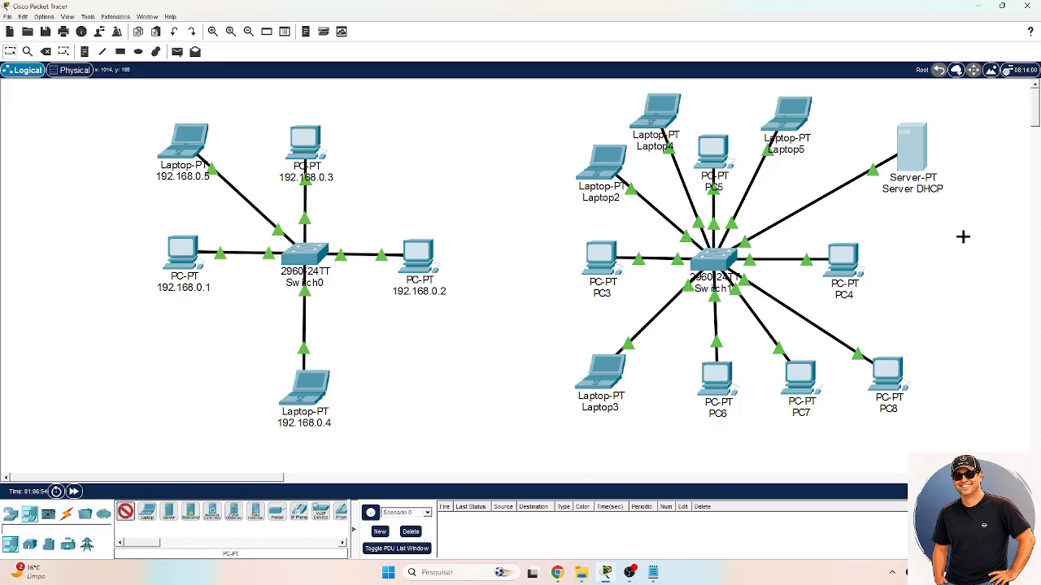
left_click(976, 210)
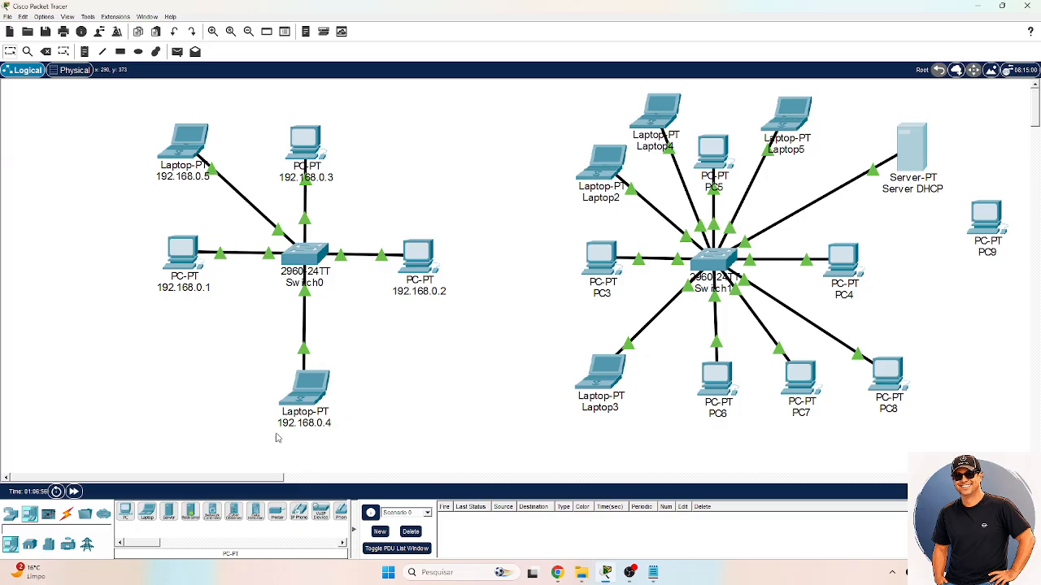
- Connect Switch1's FastEthernet0/12 port to PC9's FastEthernet0 port with a copper straight-through cable
left_click(67, 514)
left_click(168, 511)
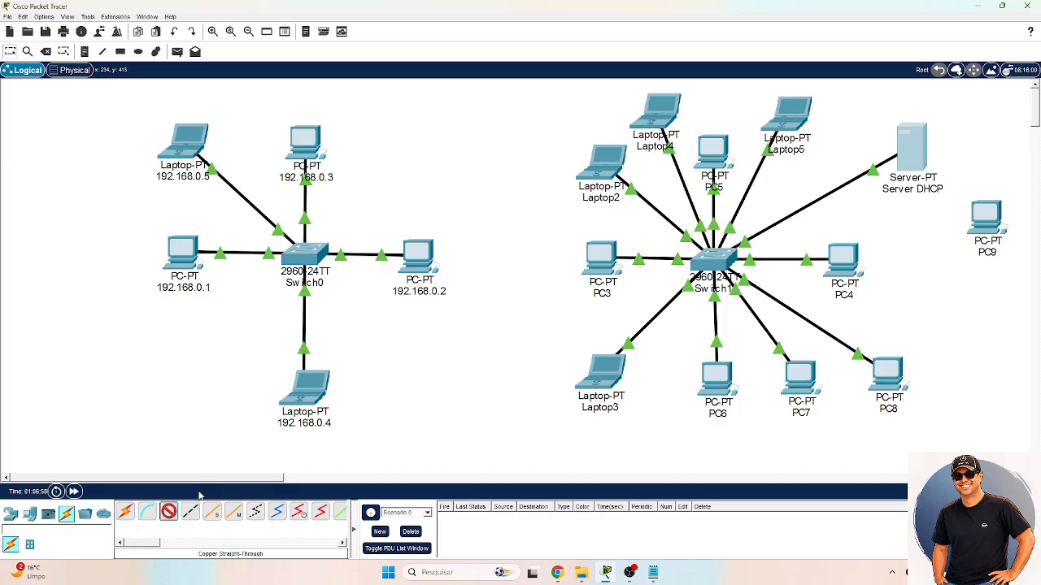
left_click(728, 253)
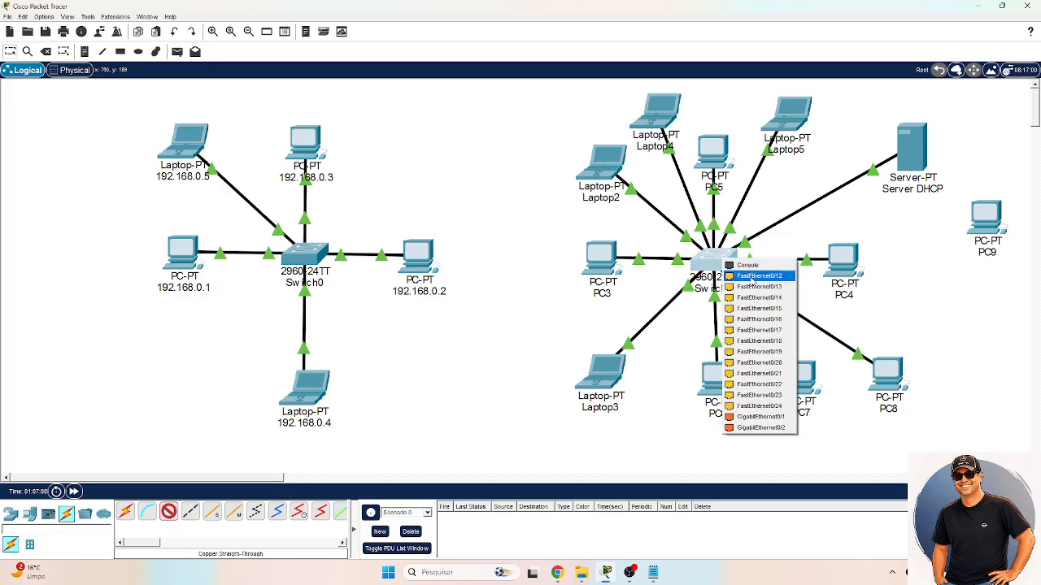
left_click(752, 277)
left_click(985, 213)
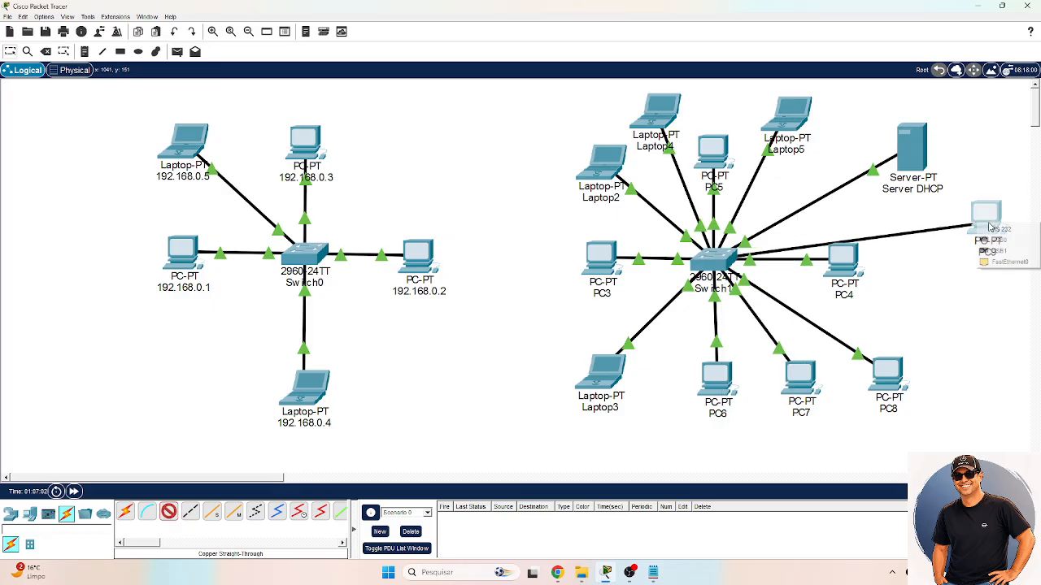
left_click(994, 264)
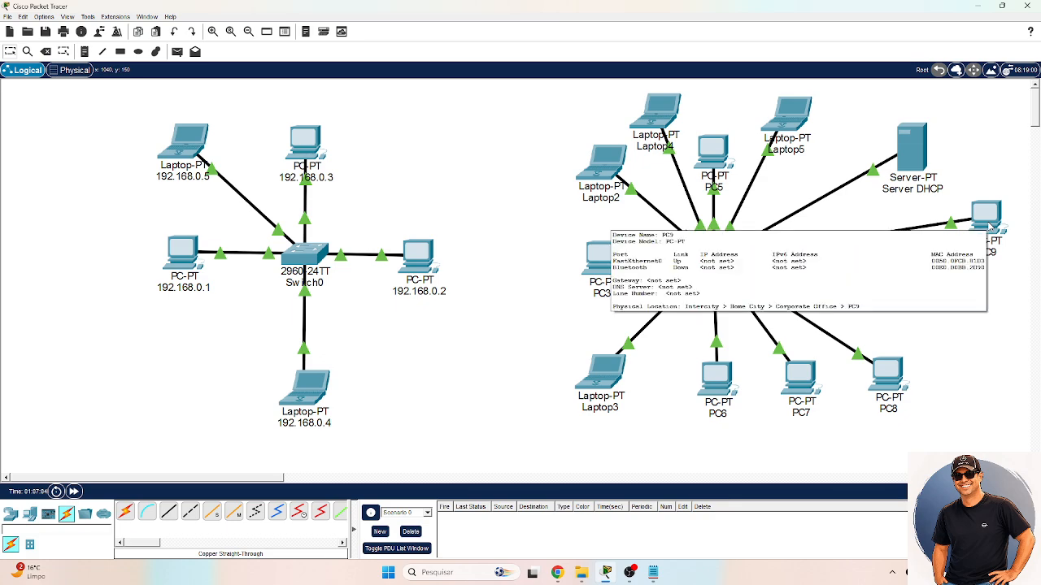
- Set the IPv4 configuration of PC9's FastEthernet0 interface to DHCP
left_click(990, 228)
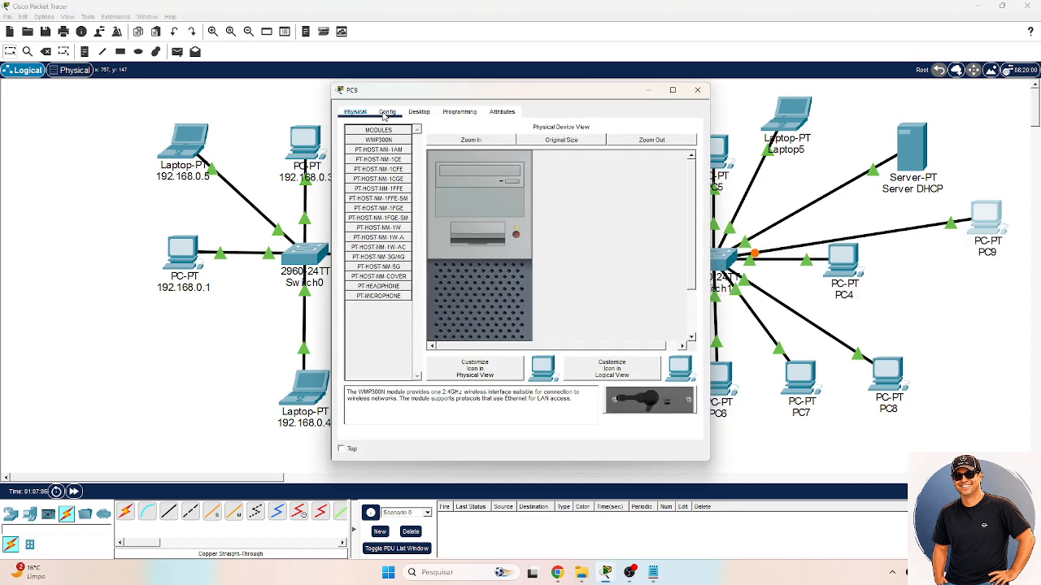
left_click(387, 115)
left_click(377, 172)
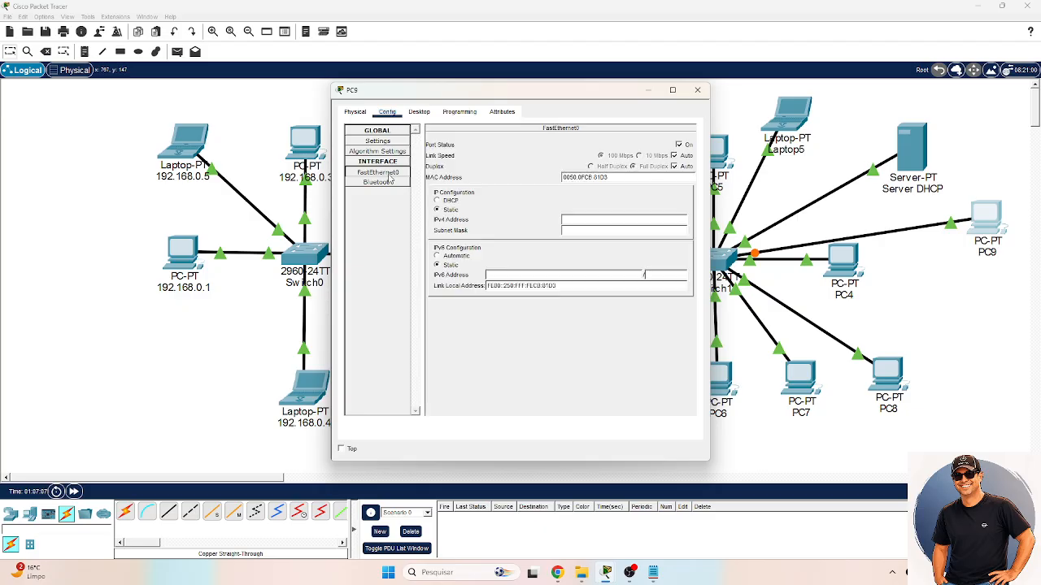
left_click(437, 202)
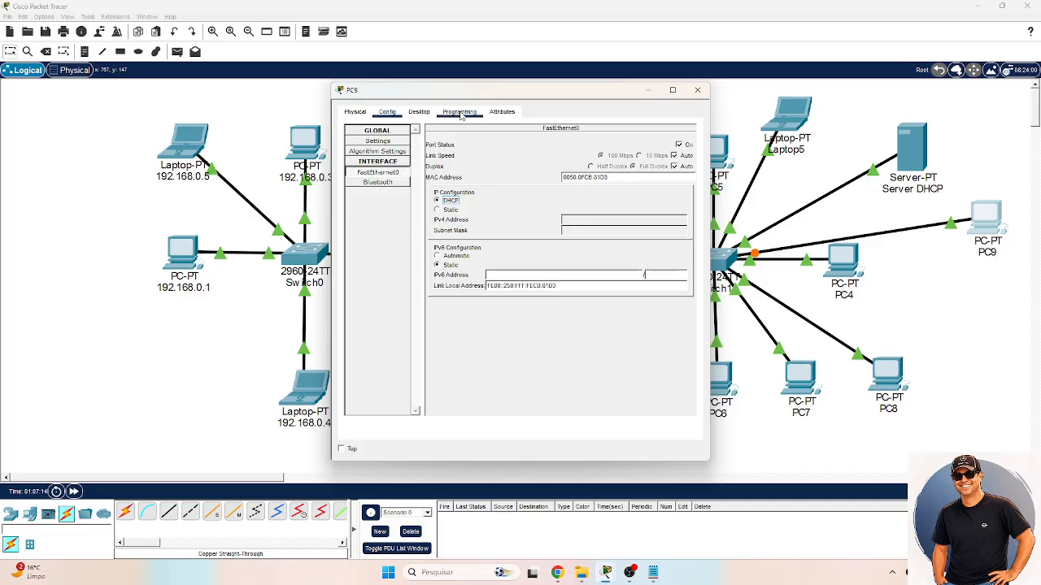
- Check PC9's IP configuration by running ipconfig in its Command Prompt
left_click(423, 114)
left_click(568, 154)
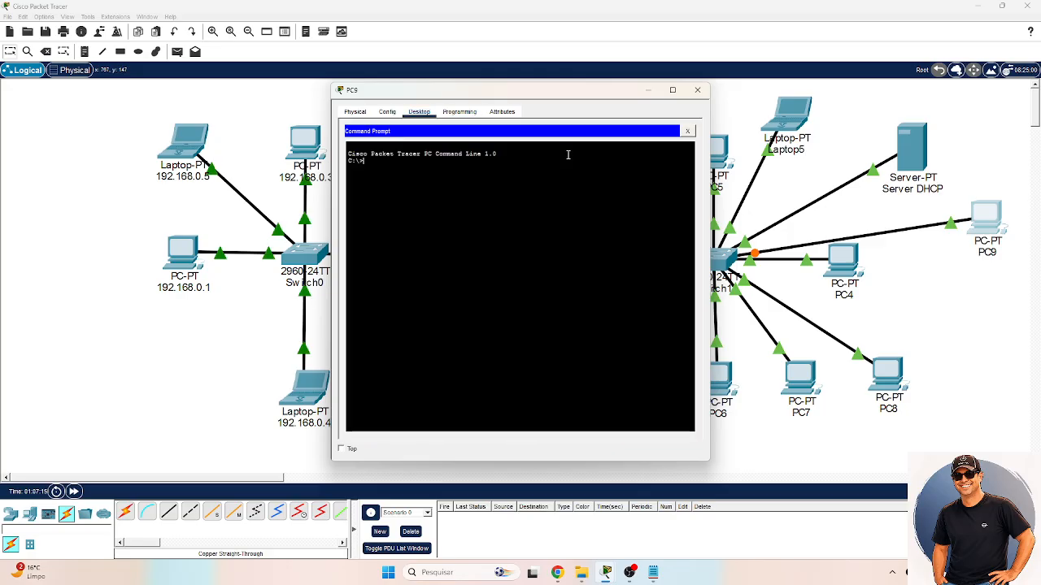
type("ipconfig")
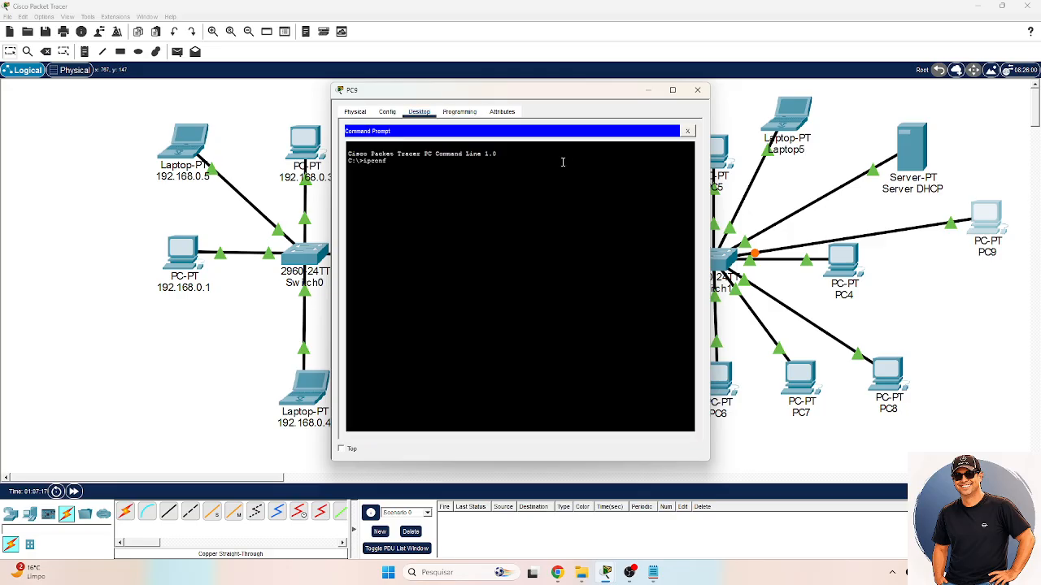
key("Return")
- Try to obtain a DHCP lease on PC9 by running ipconfig /renew twice, fast-forwarding the simulation time in between
type("ipconfig /renew")
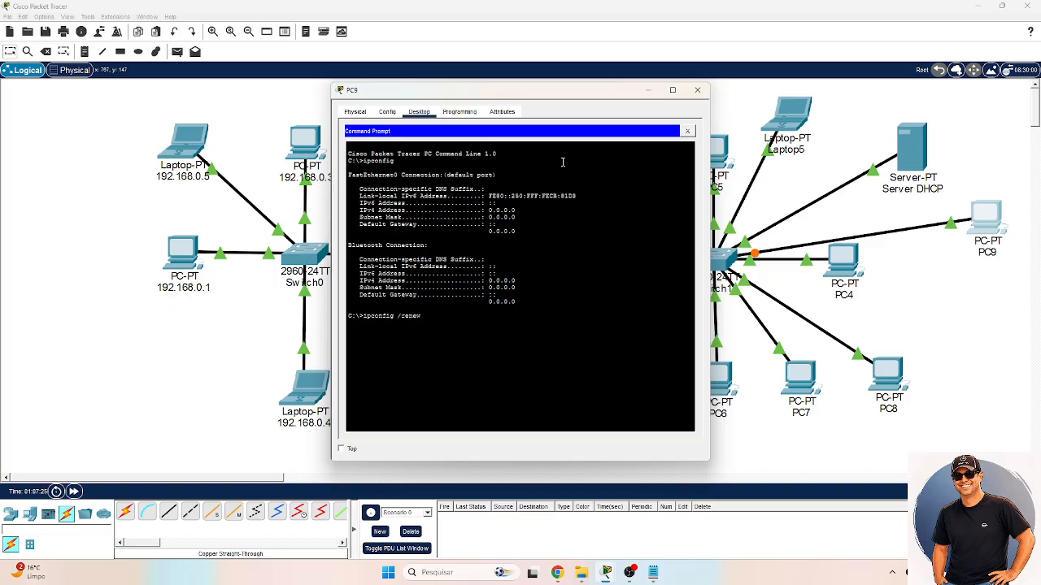
key("Return")
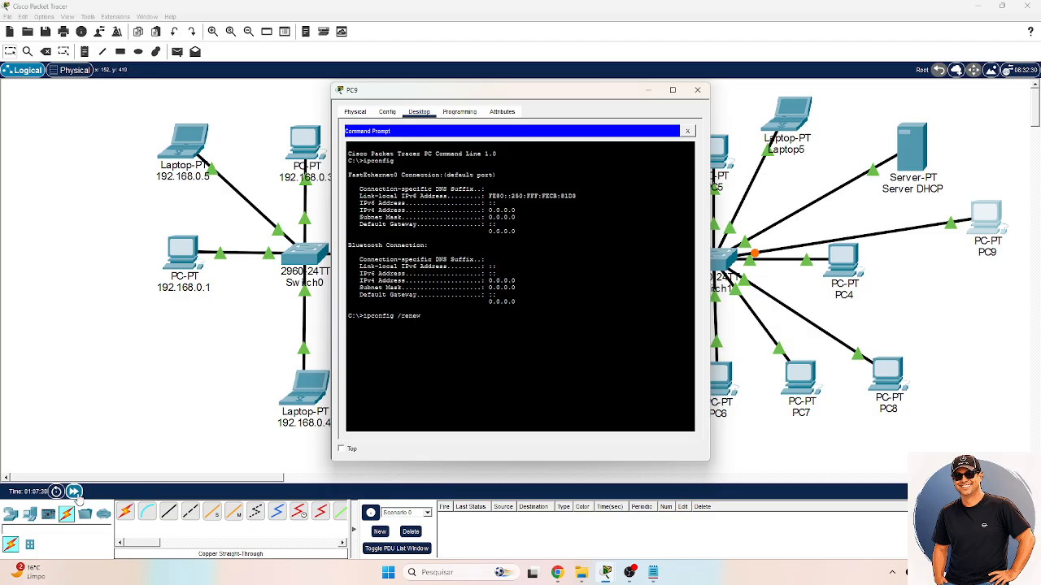
left_click(73, 492)
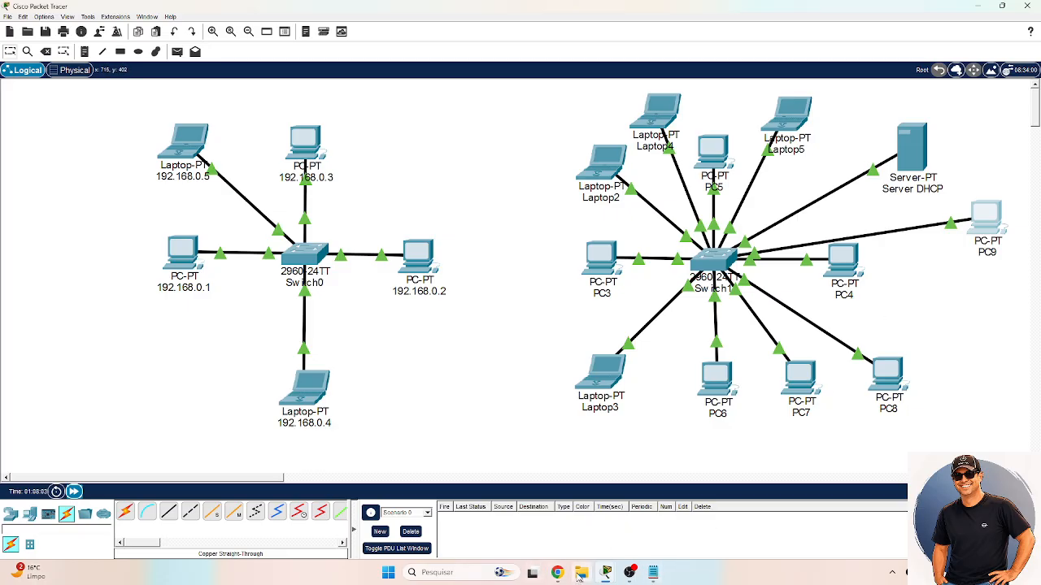
mouse_move(606, 572)
left_click(655, 525)
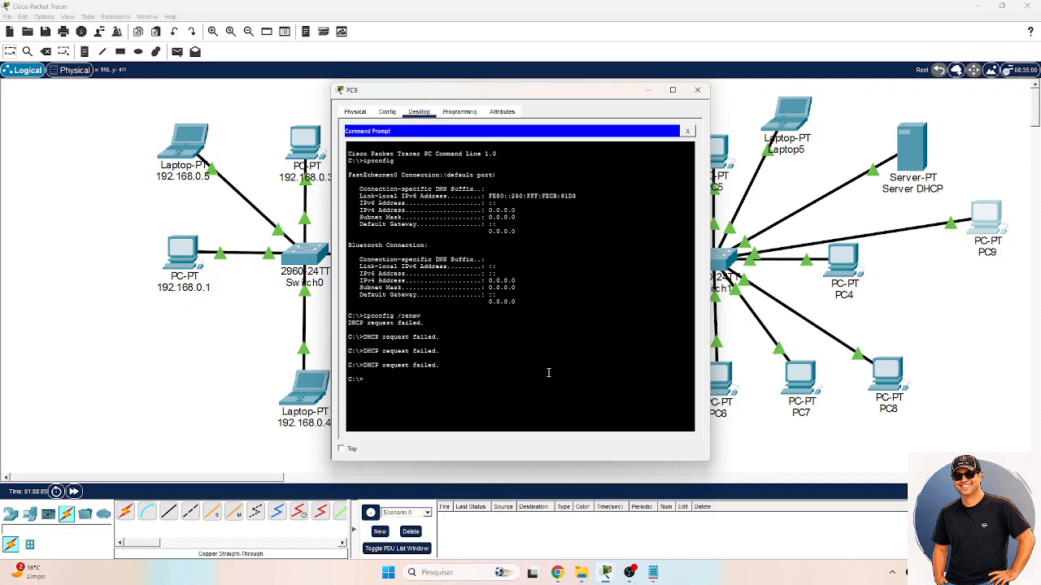
key("Up")
key("Return")
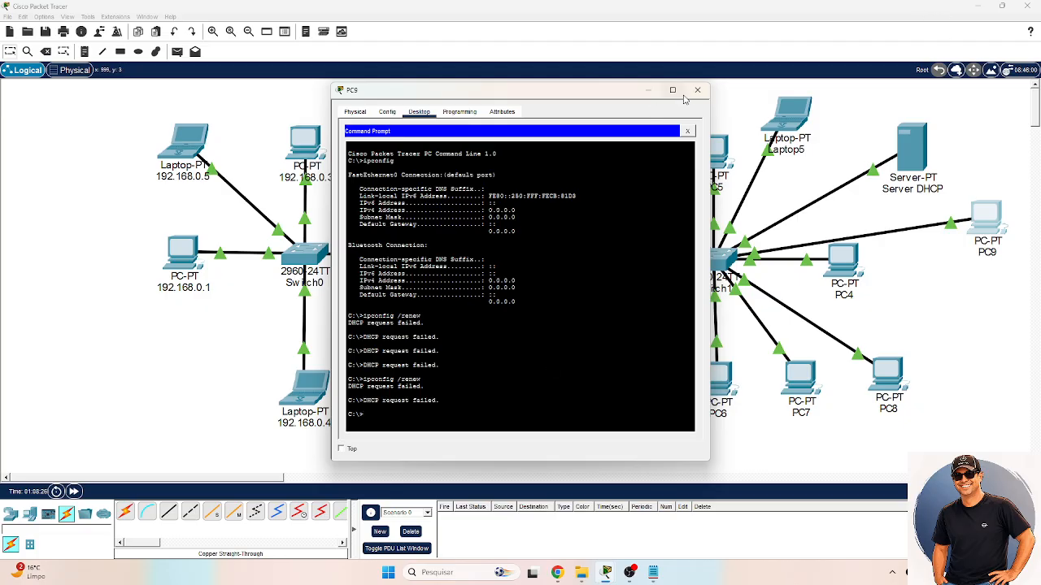
left_click(697, 90)
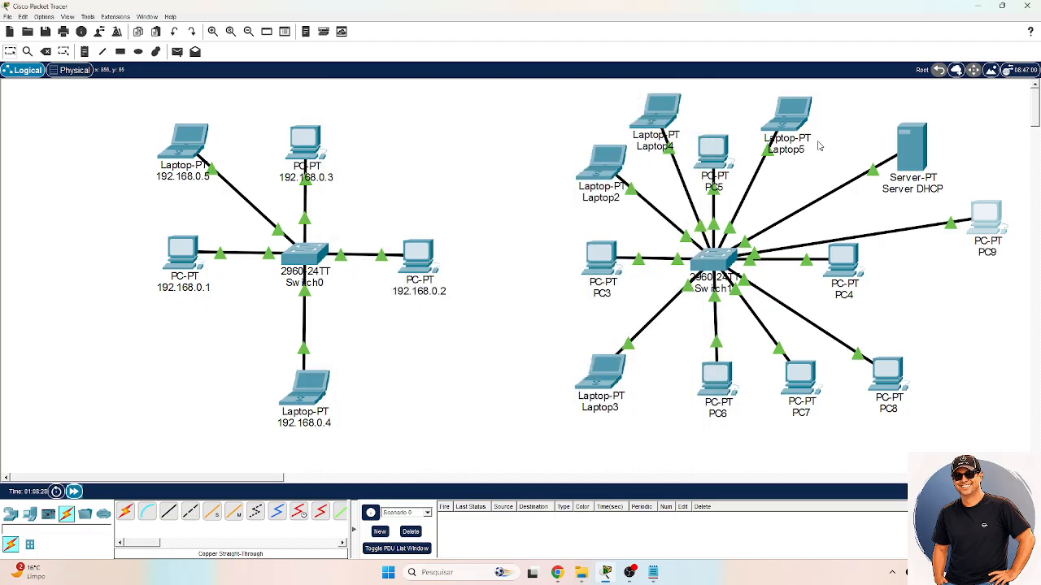
- Review the maximum number of users in the serverPool settings of Server DHCP's DHCP service
left_click(917, 163)
left_click(420, 113)
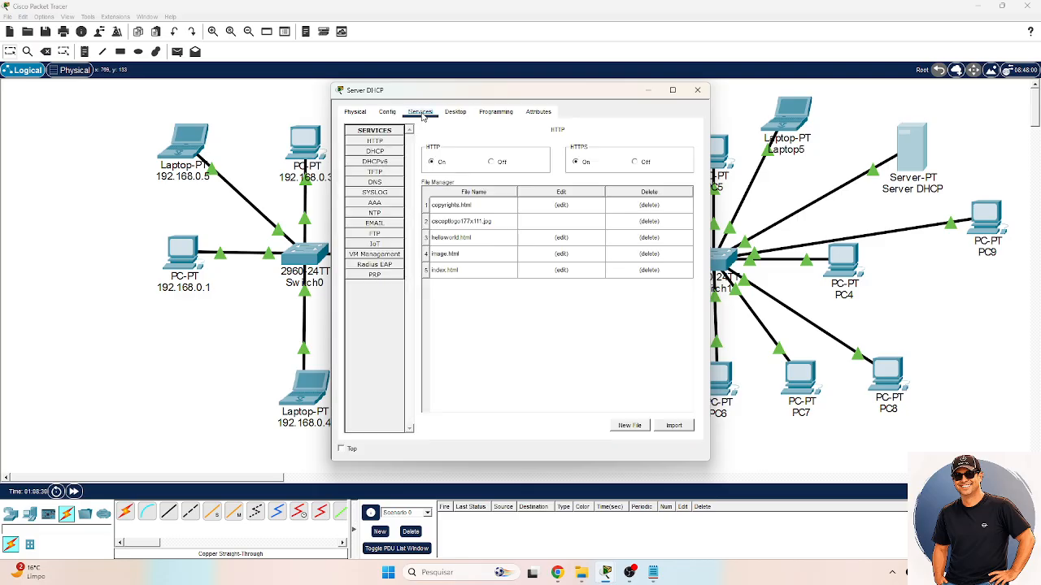
left_click(374, 151)
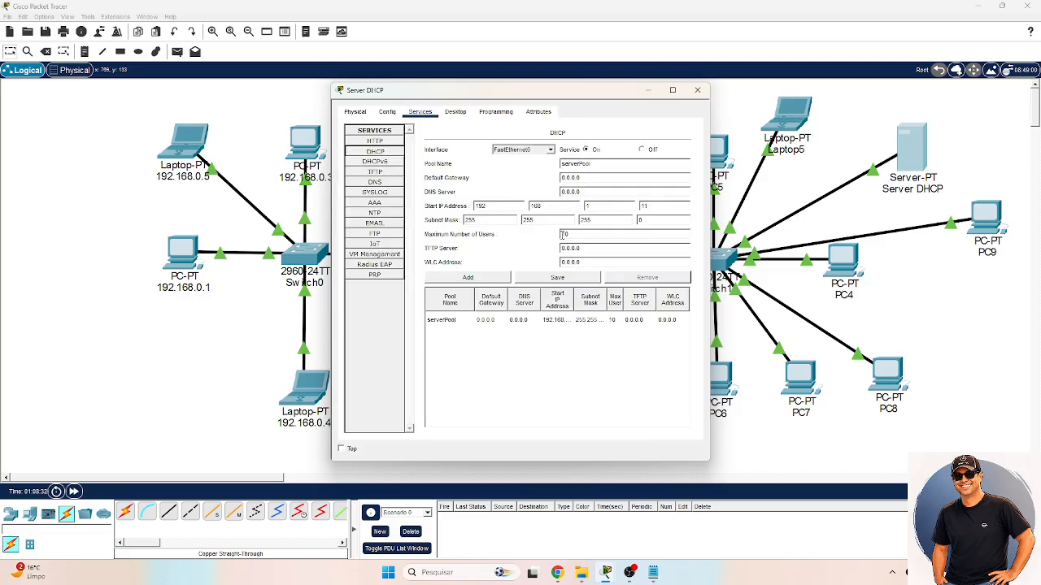
left_click(697, 90)
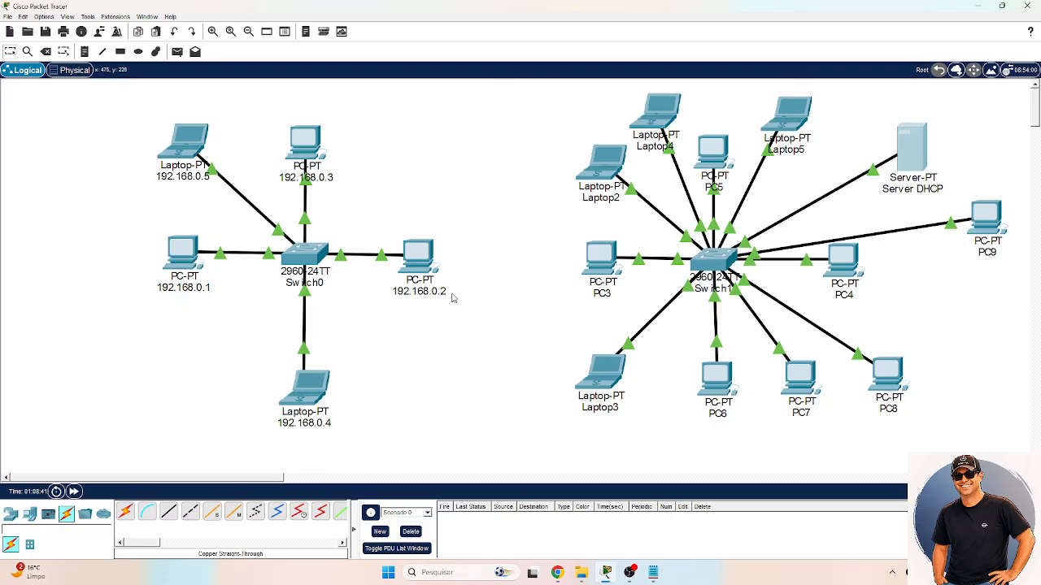
- Draw a bright green filled rectangle with a black outline behind the whole Switch0 network
left_click(139, 52)
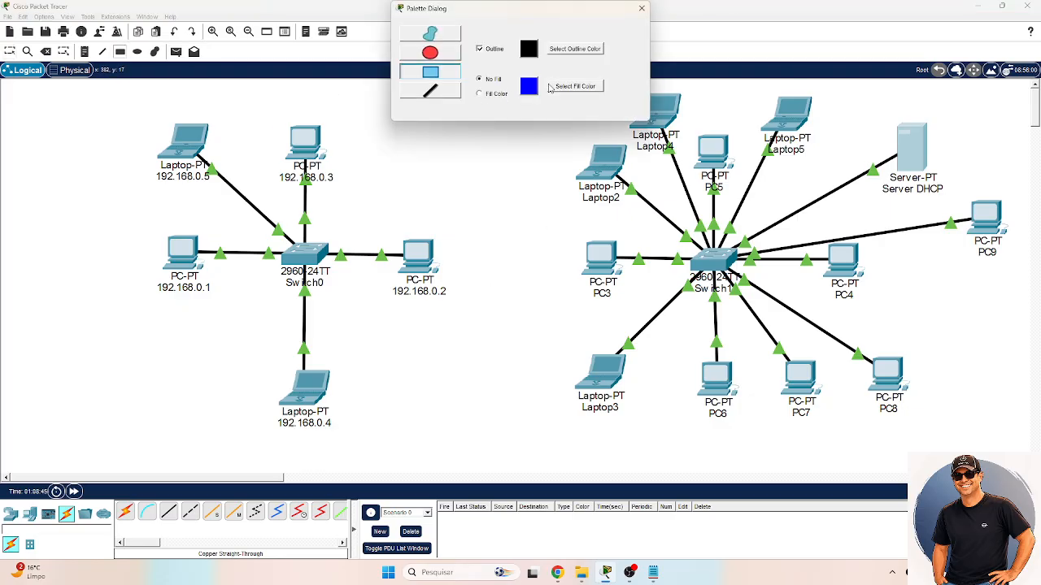
left_click(493, 94)
left_click(559, 88)
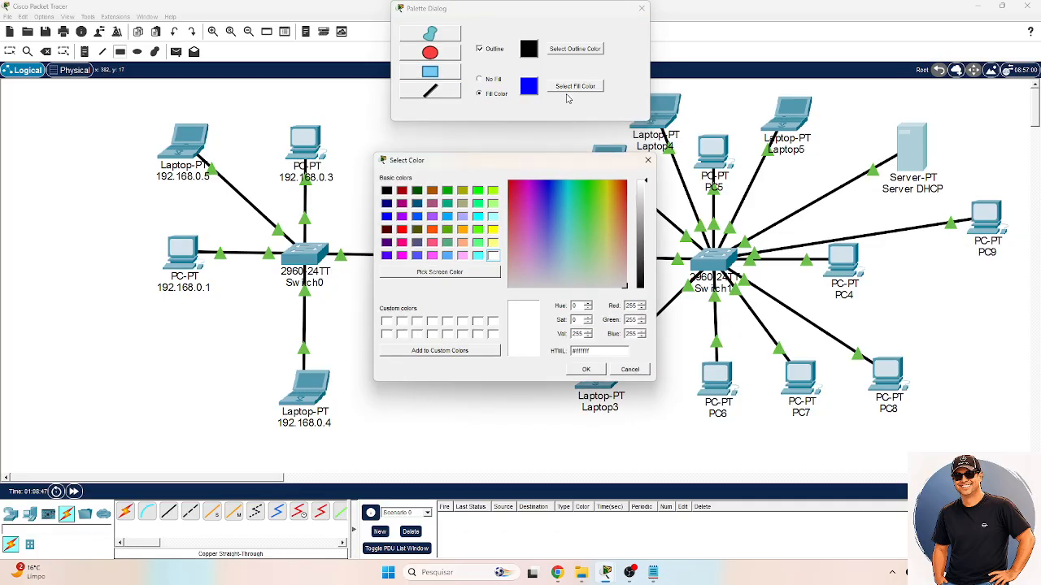
left_click(595, 187)
left_click(585, 369)
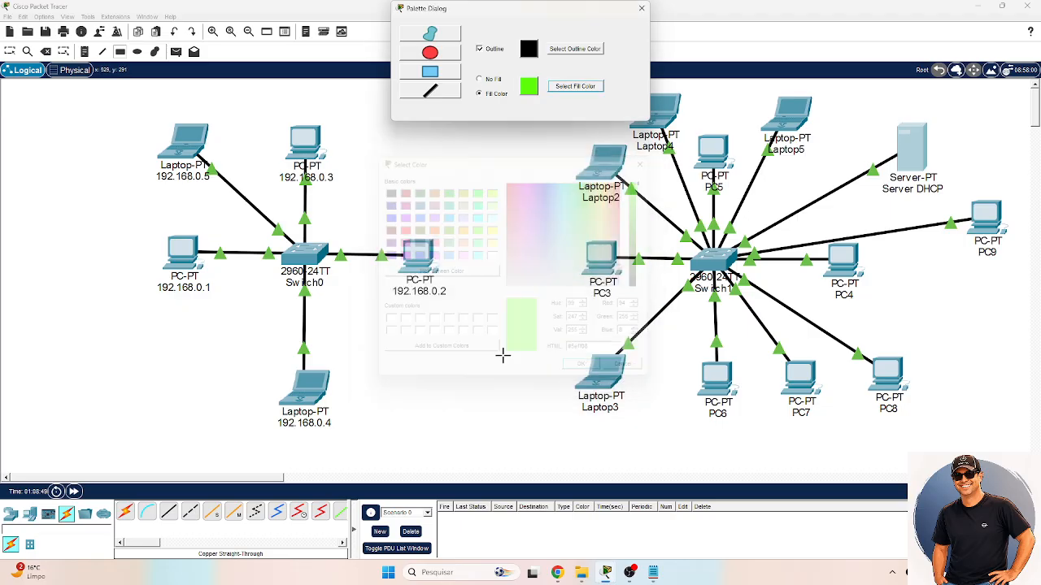
mouse_move(132, 107)
left_mouse_down()
mouse_move(273, 272)
mouse_move(457, 445)
left_mouse_up()
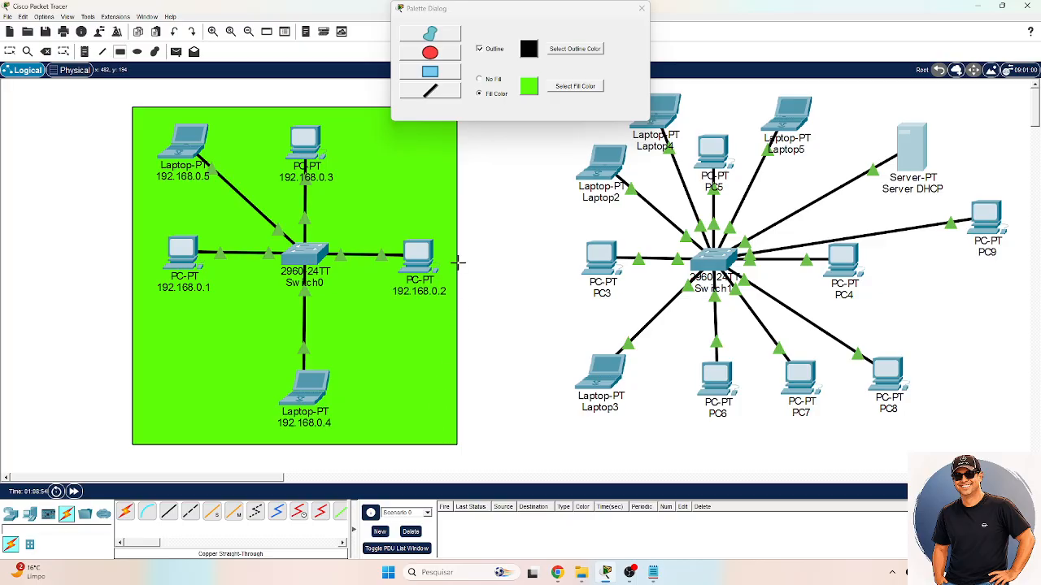
- Draw a light yellow filled rectangle behind the Switch1 network, enclosing Server DHCP and every host except PC9
left_click(558, 87)
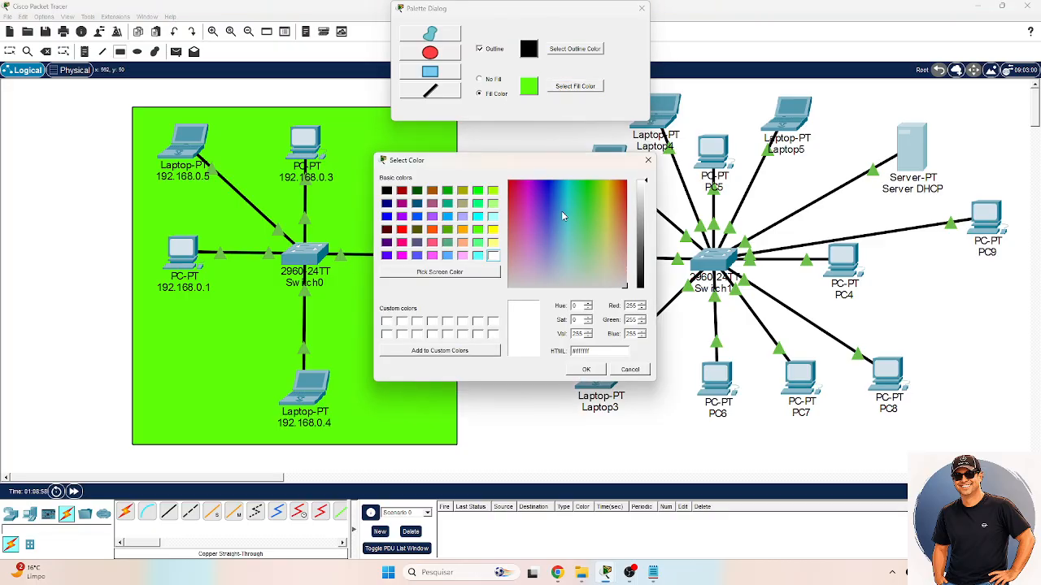
left_click(605, 226)
left_click(584, 370)
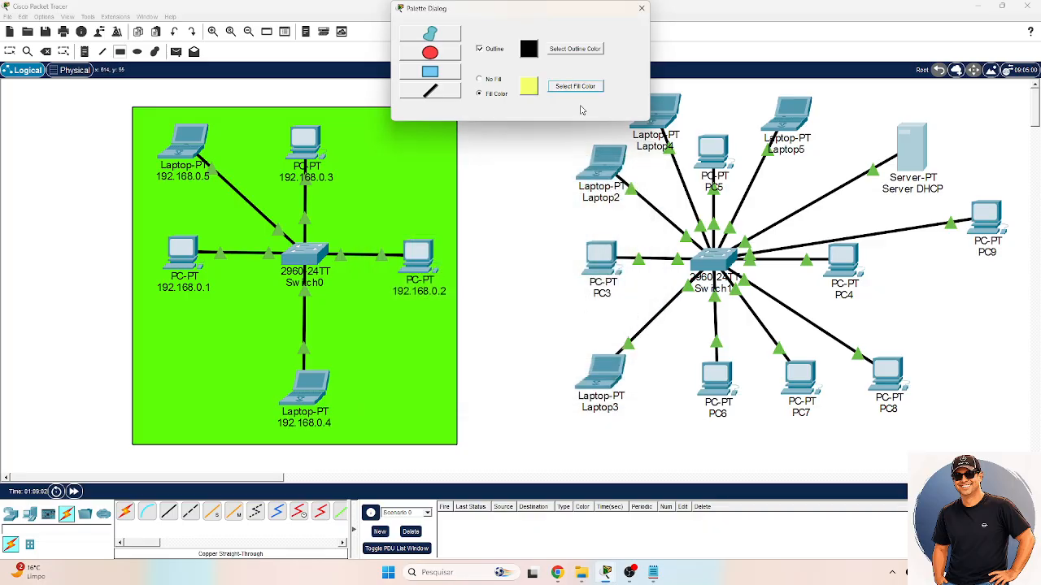
left_click_drag(572, 9, 439, 10)
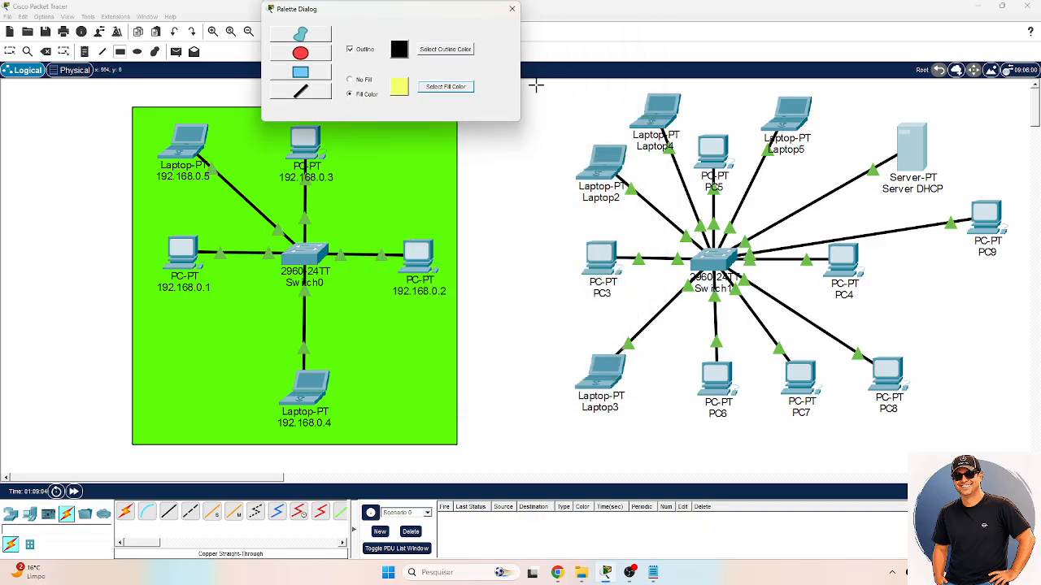
left_click_drag(553, 81, 944, 437)
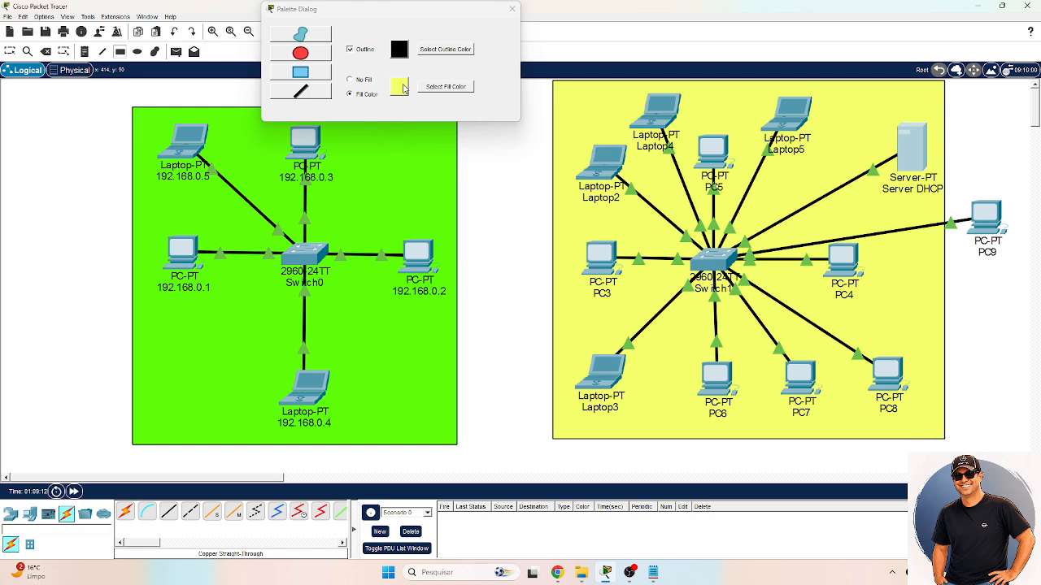
- Draw a small red (#ff0000) filled rectangle behind PC9 and close the drawing palette
left_click(446, 86)
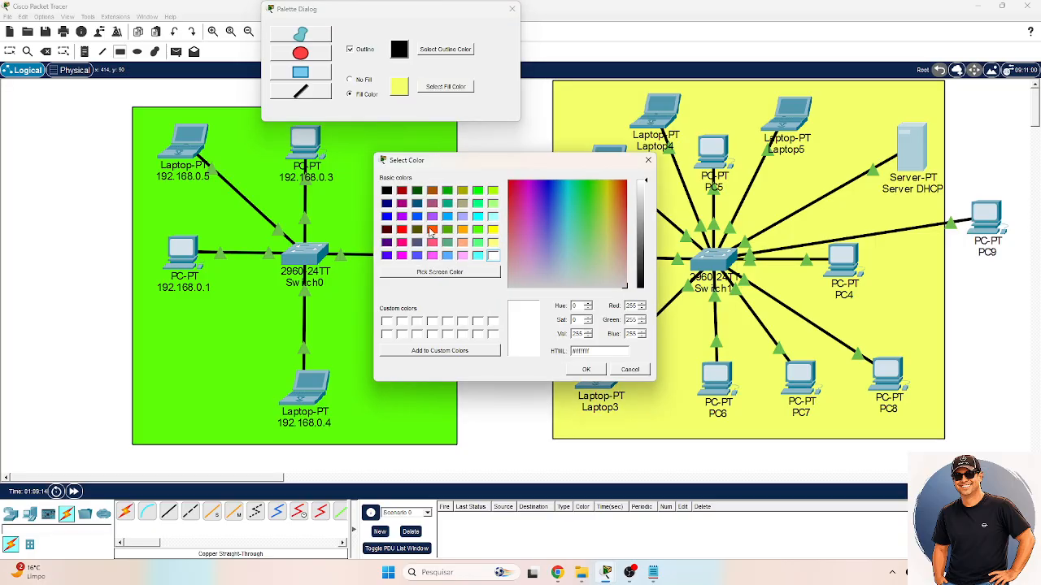
left_click(402, 230)
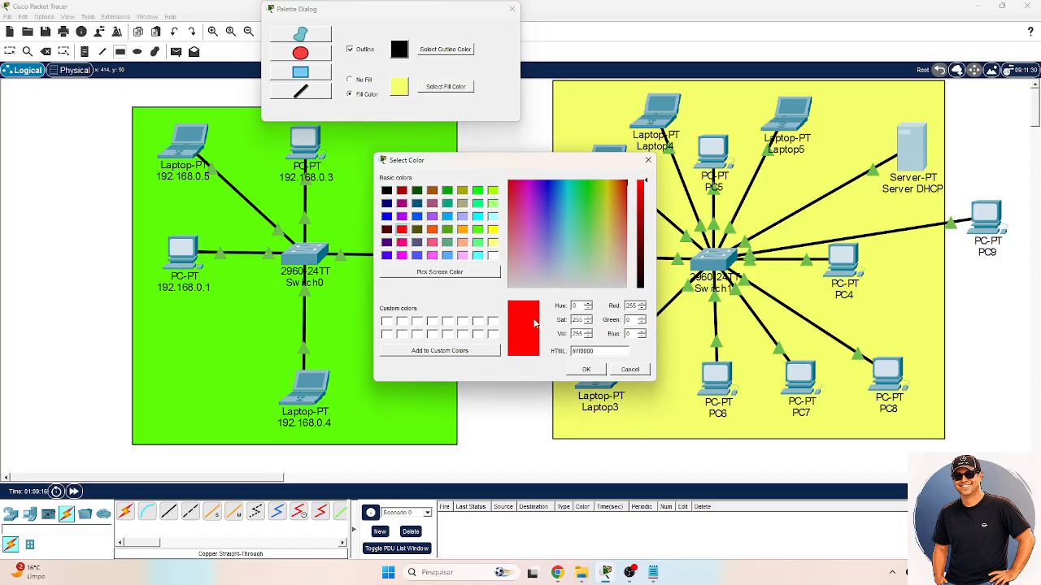
left_click(586, 370)
mouse_move(956, 191)
left_mouse_down()
mouse_move(1029, 277)
mouse_move(1015, 268)
left_mouse_up()
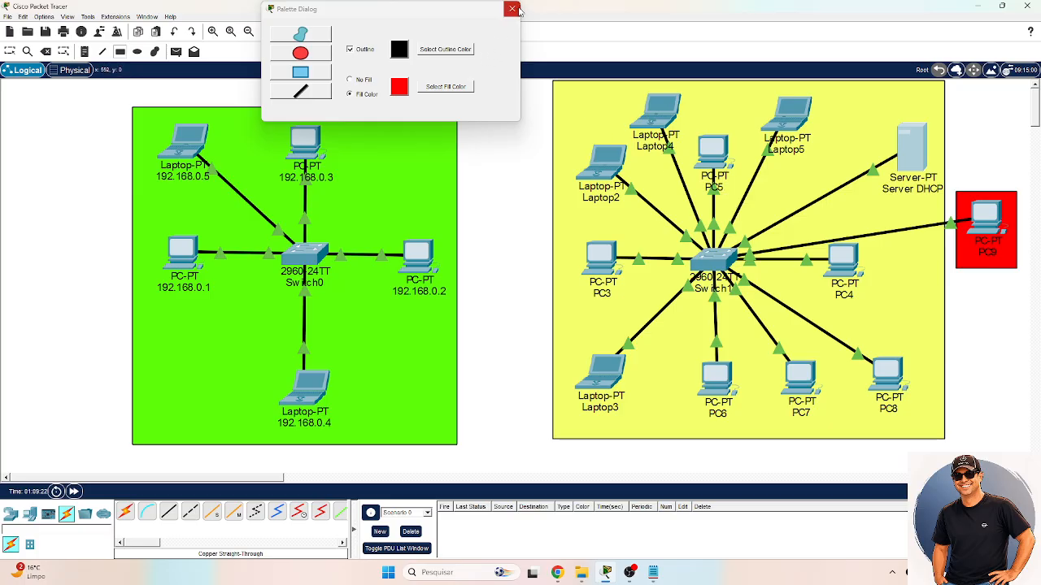
left_click(512, 9)
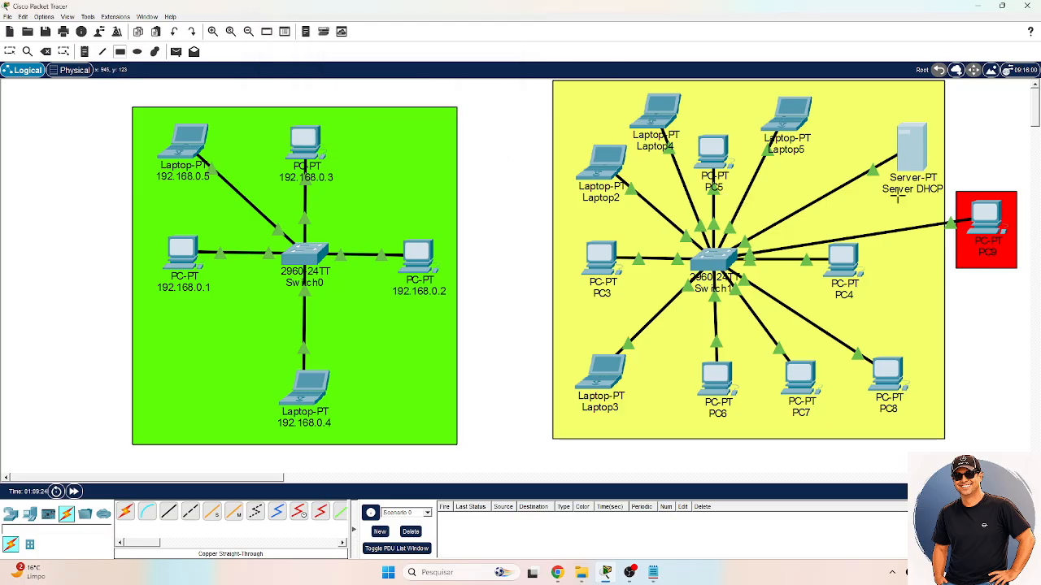